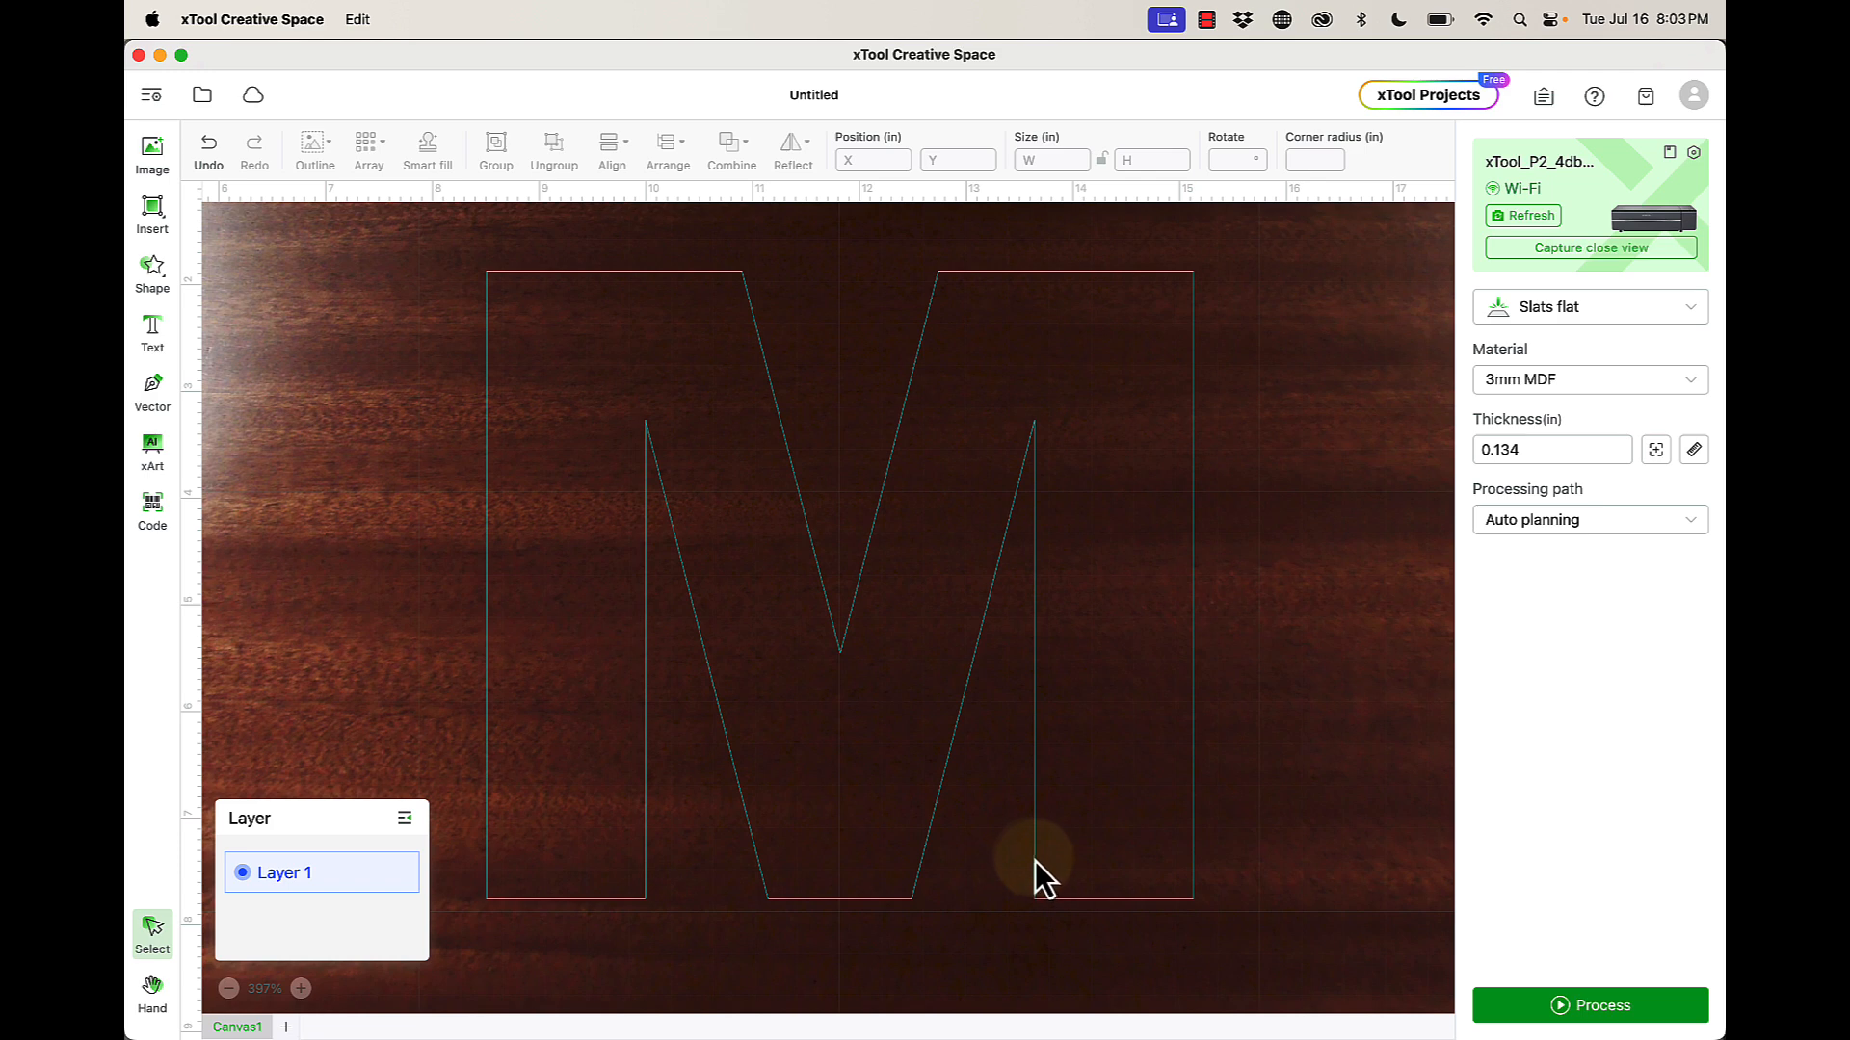
# - Select the M text to review its settings, then deselect it
pyautogui.click(946, 789)
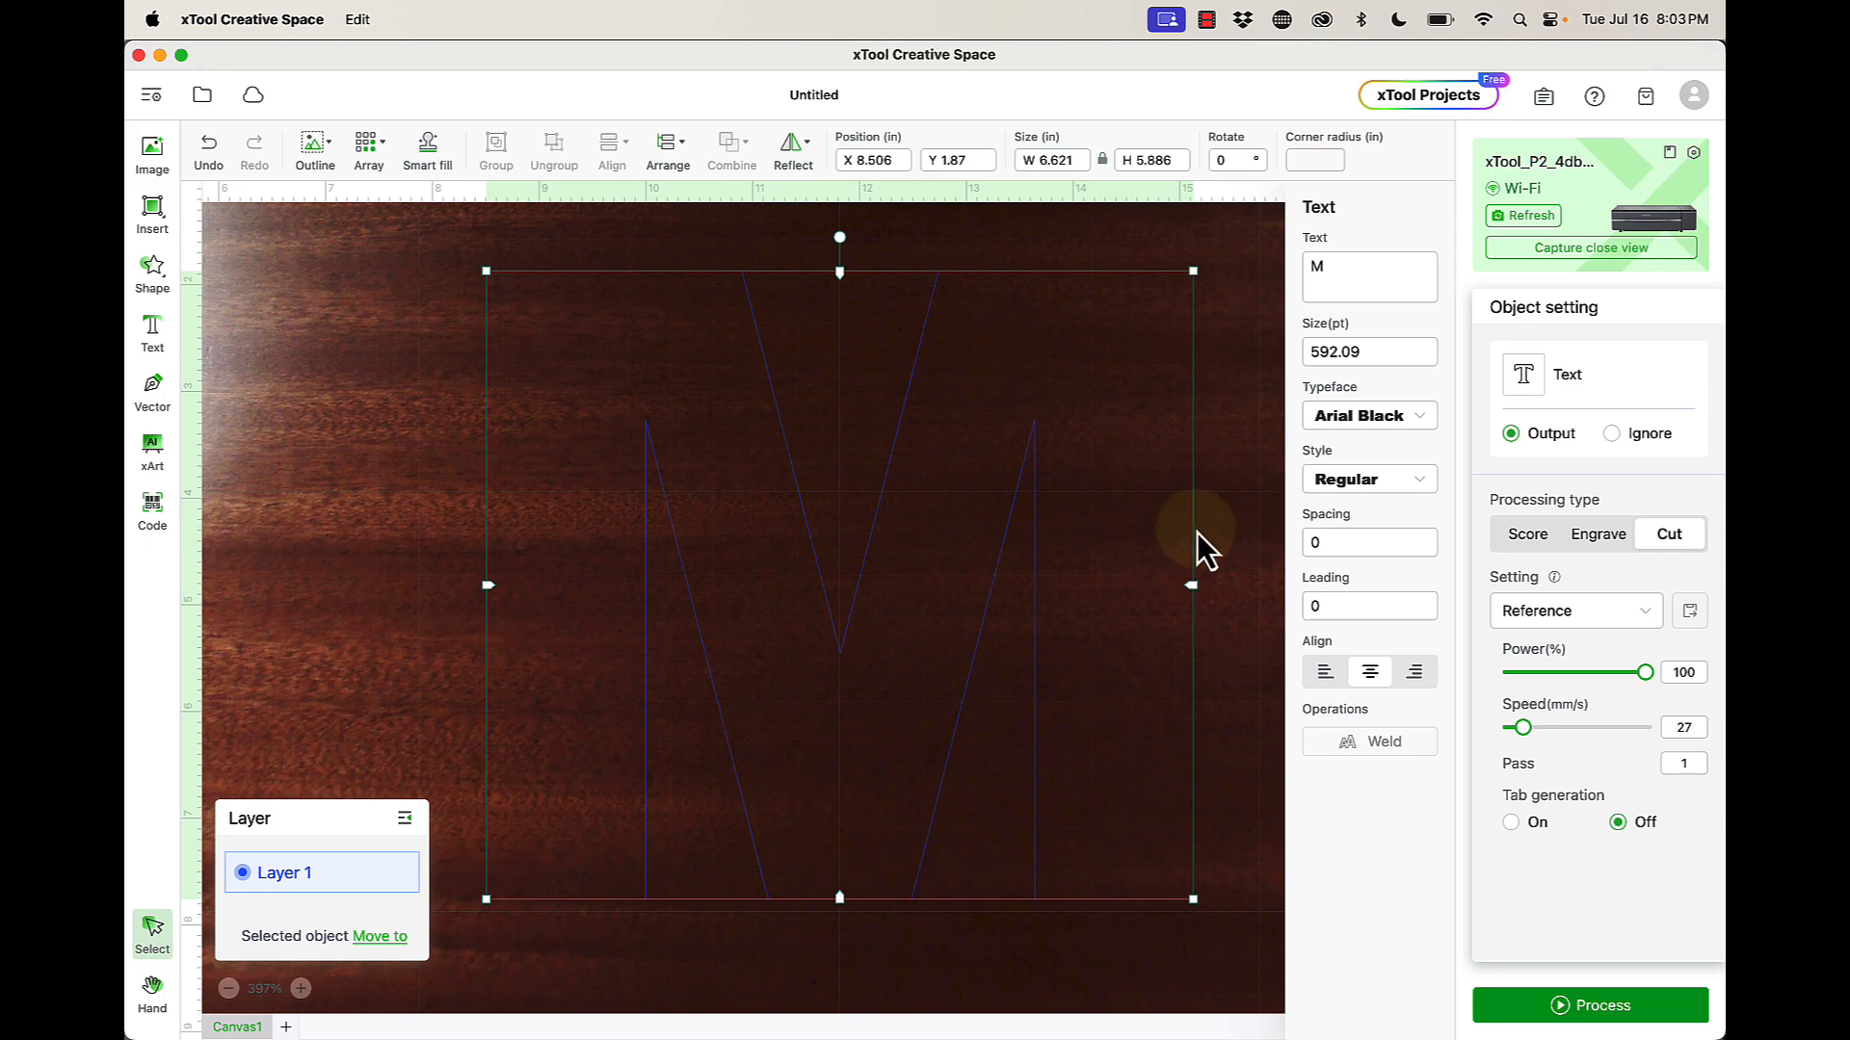
pyautogui.click(1230, 511)
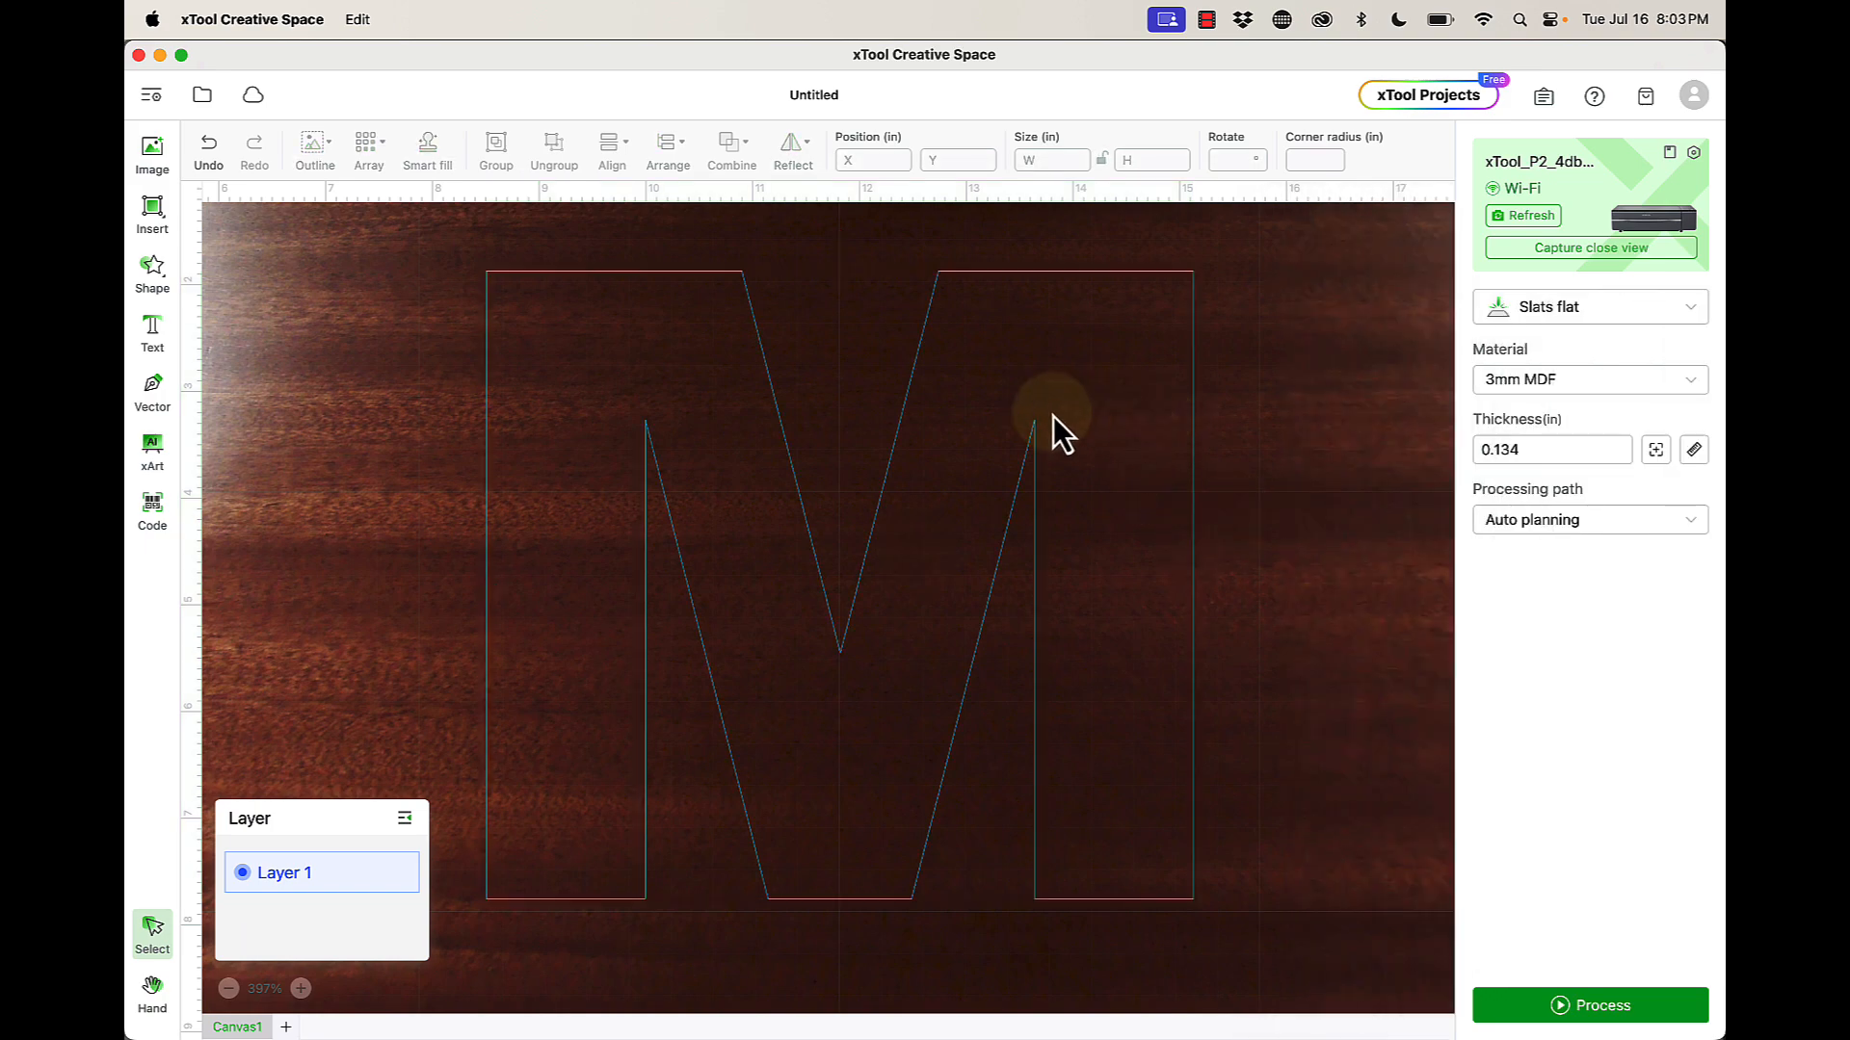
pyautogui.scroll(-3, 1052, 417)
pyautogui.scroll(-3, 1052, 416)
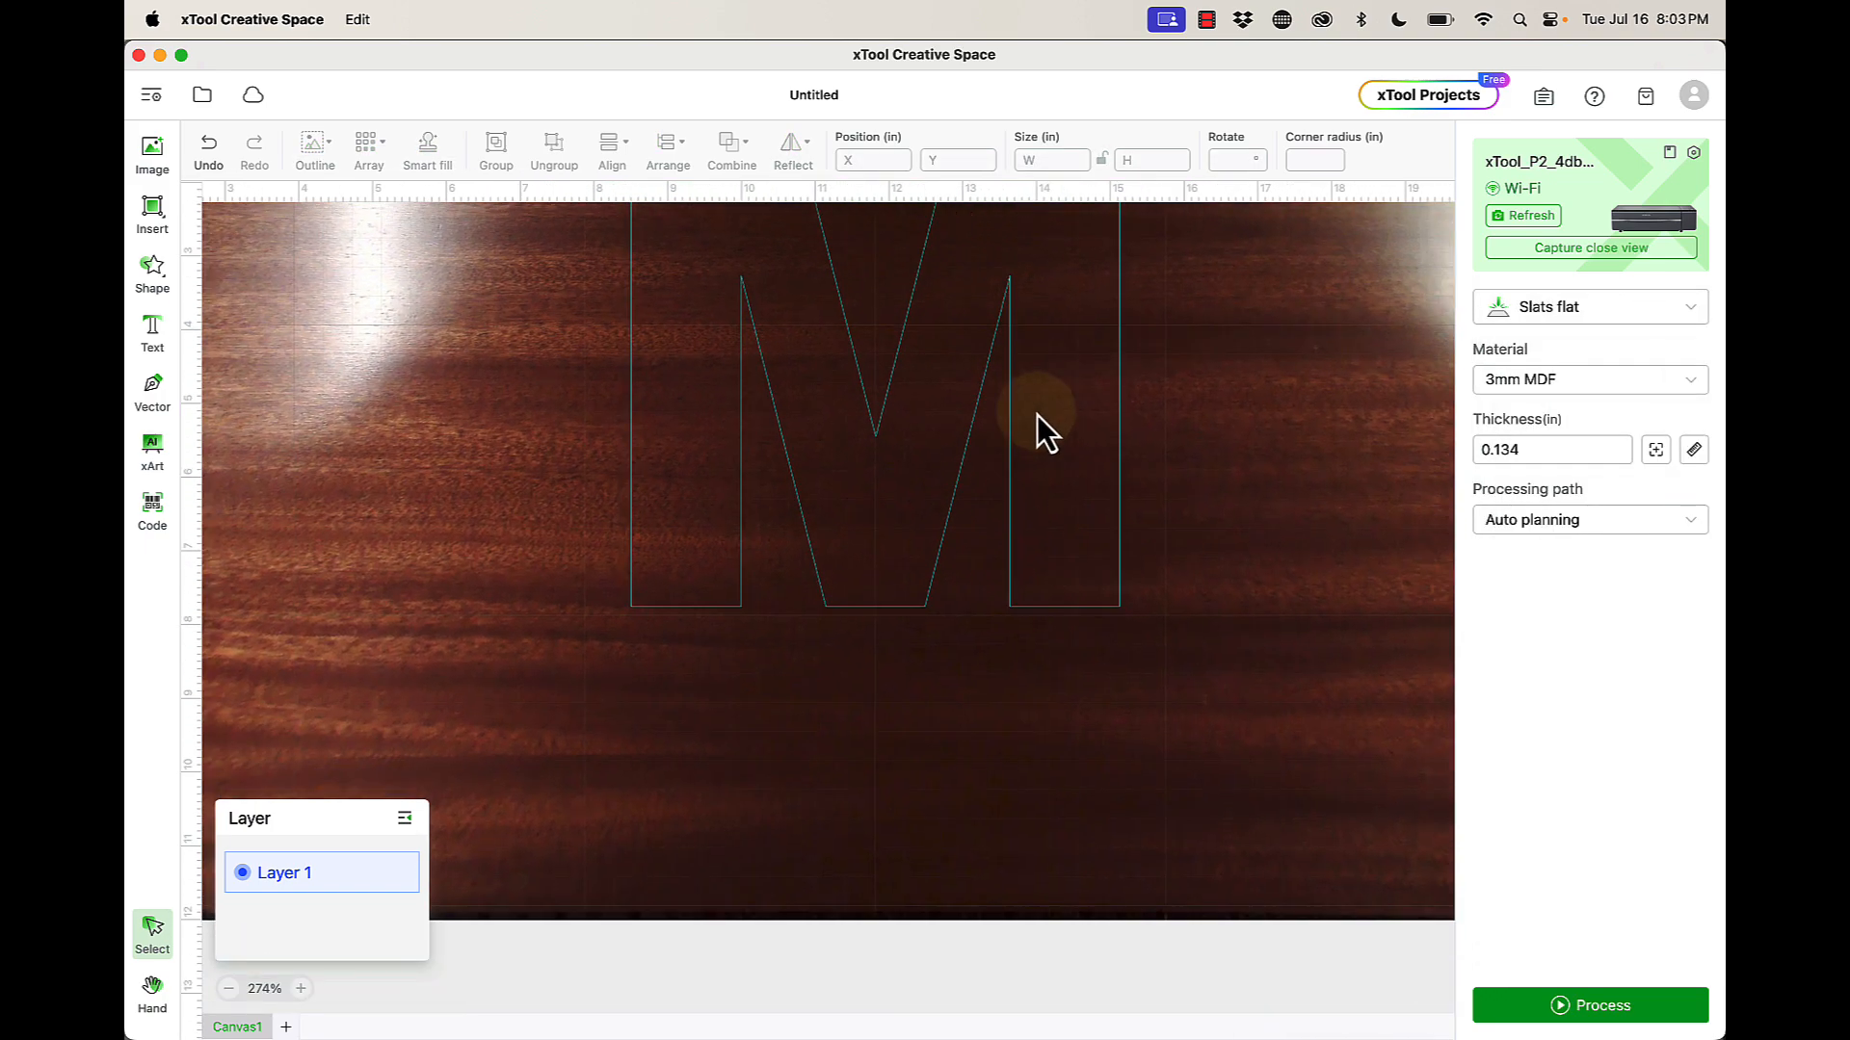
pyautogui.scroll(2, 909, 348)
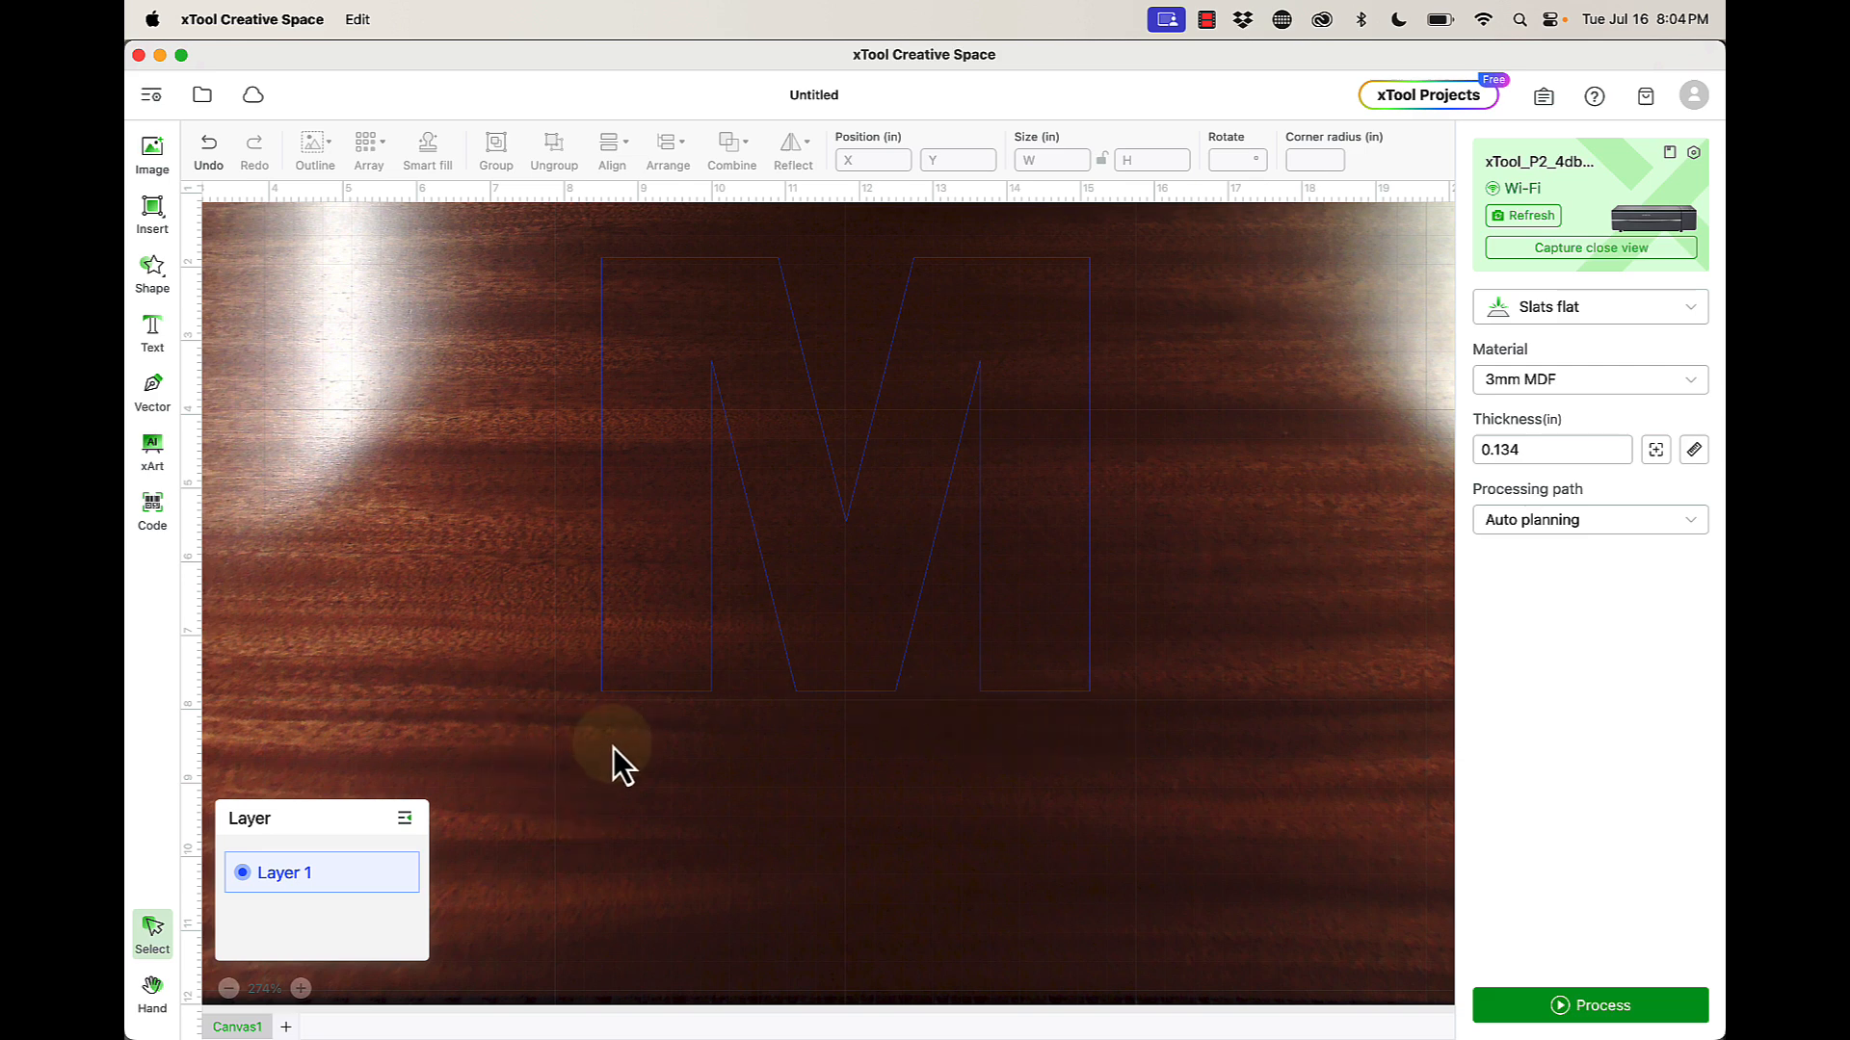
pyautogui.scroll(5, 613, 748)
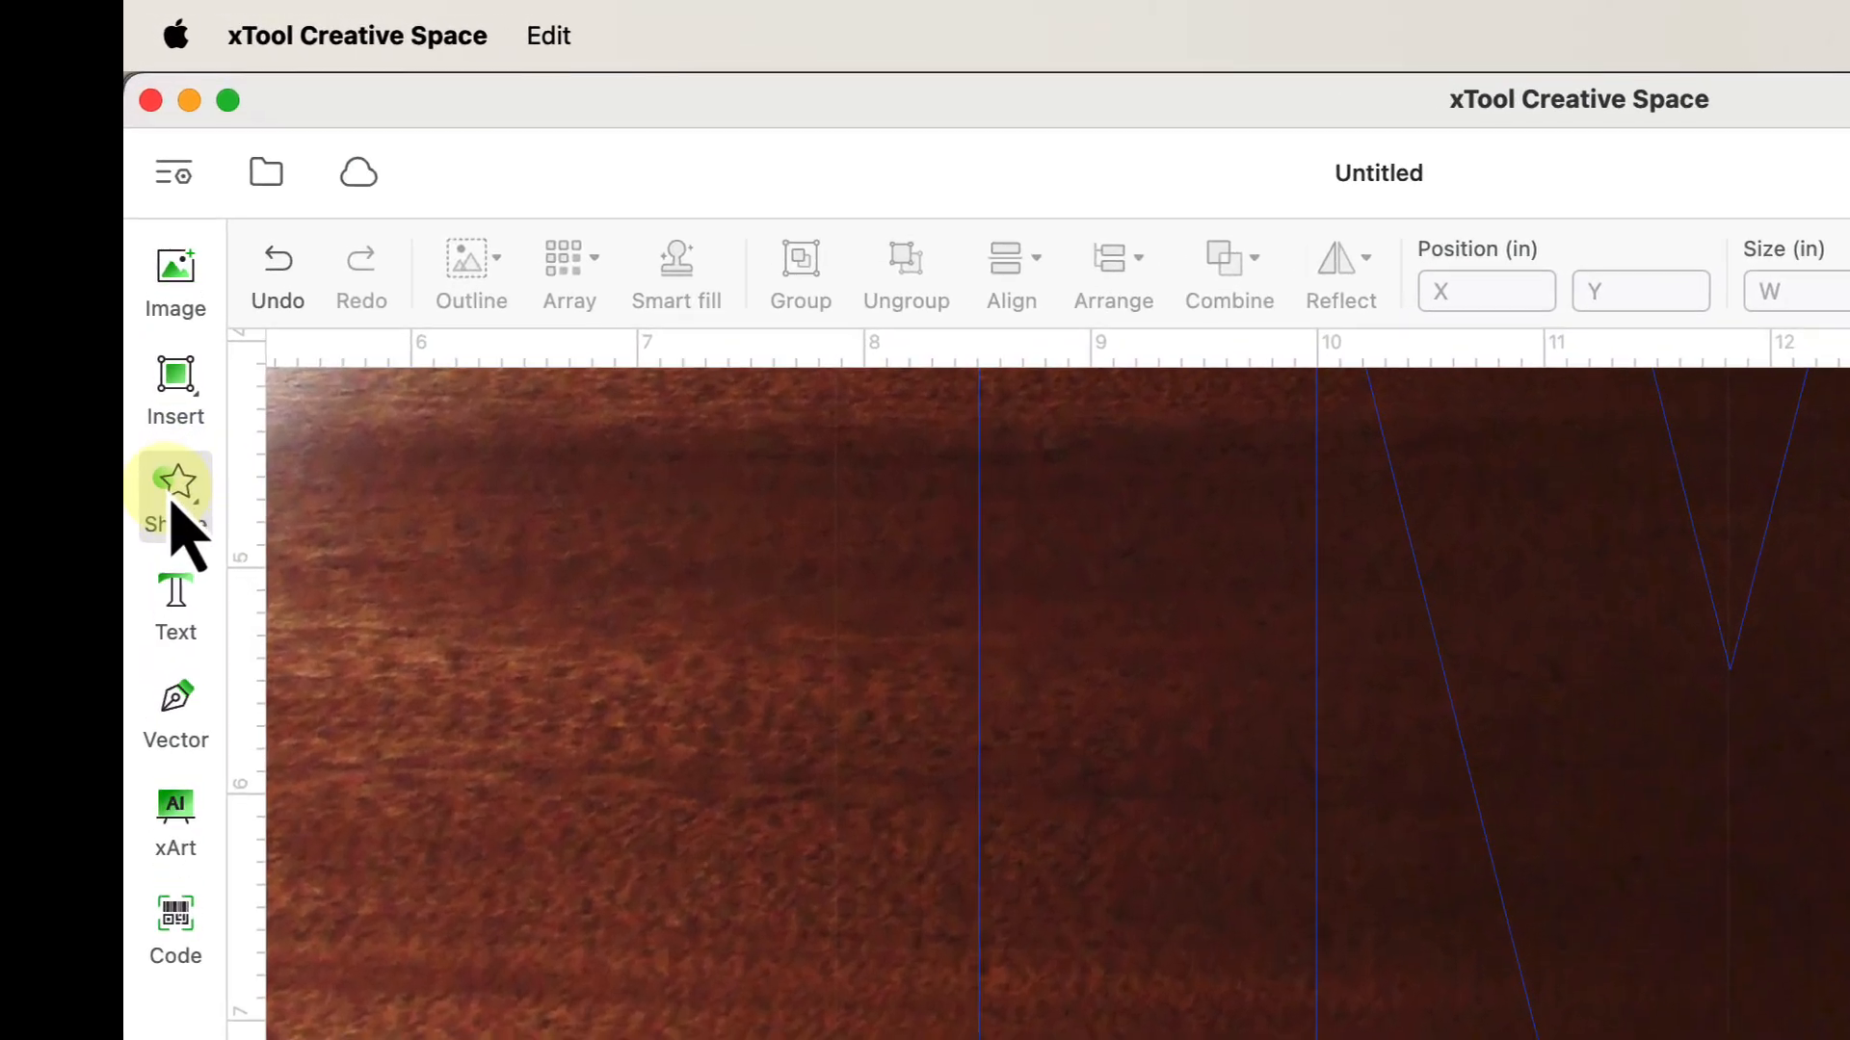
# - Add a 1.575 × 1.174 in rectangle from the Basic shape library
pyautogui.click(174, 496)
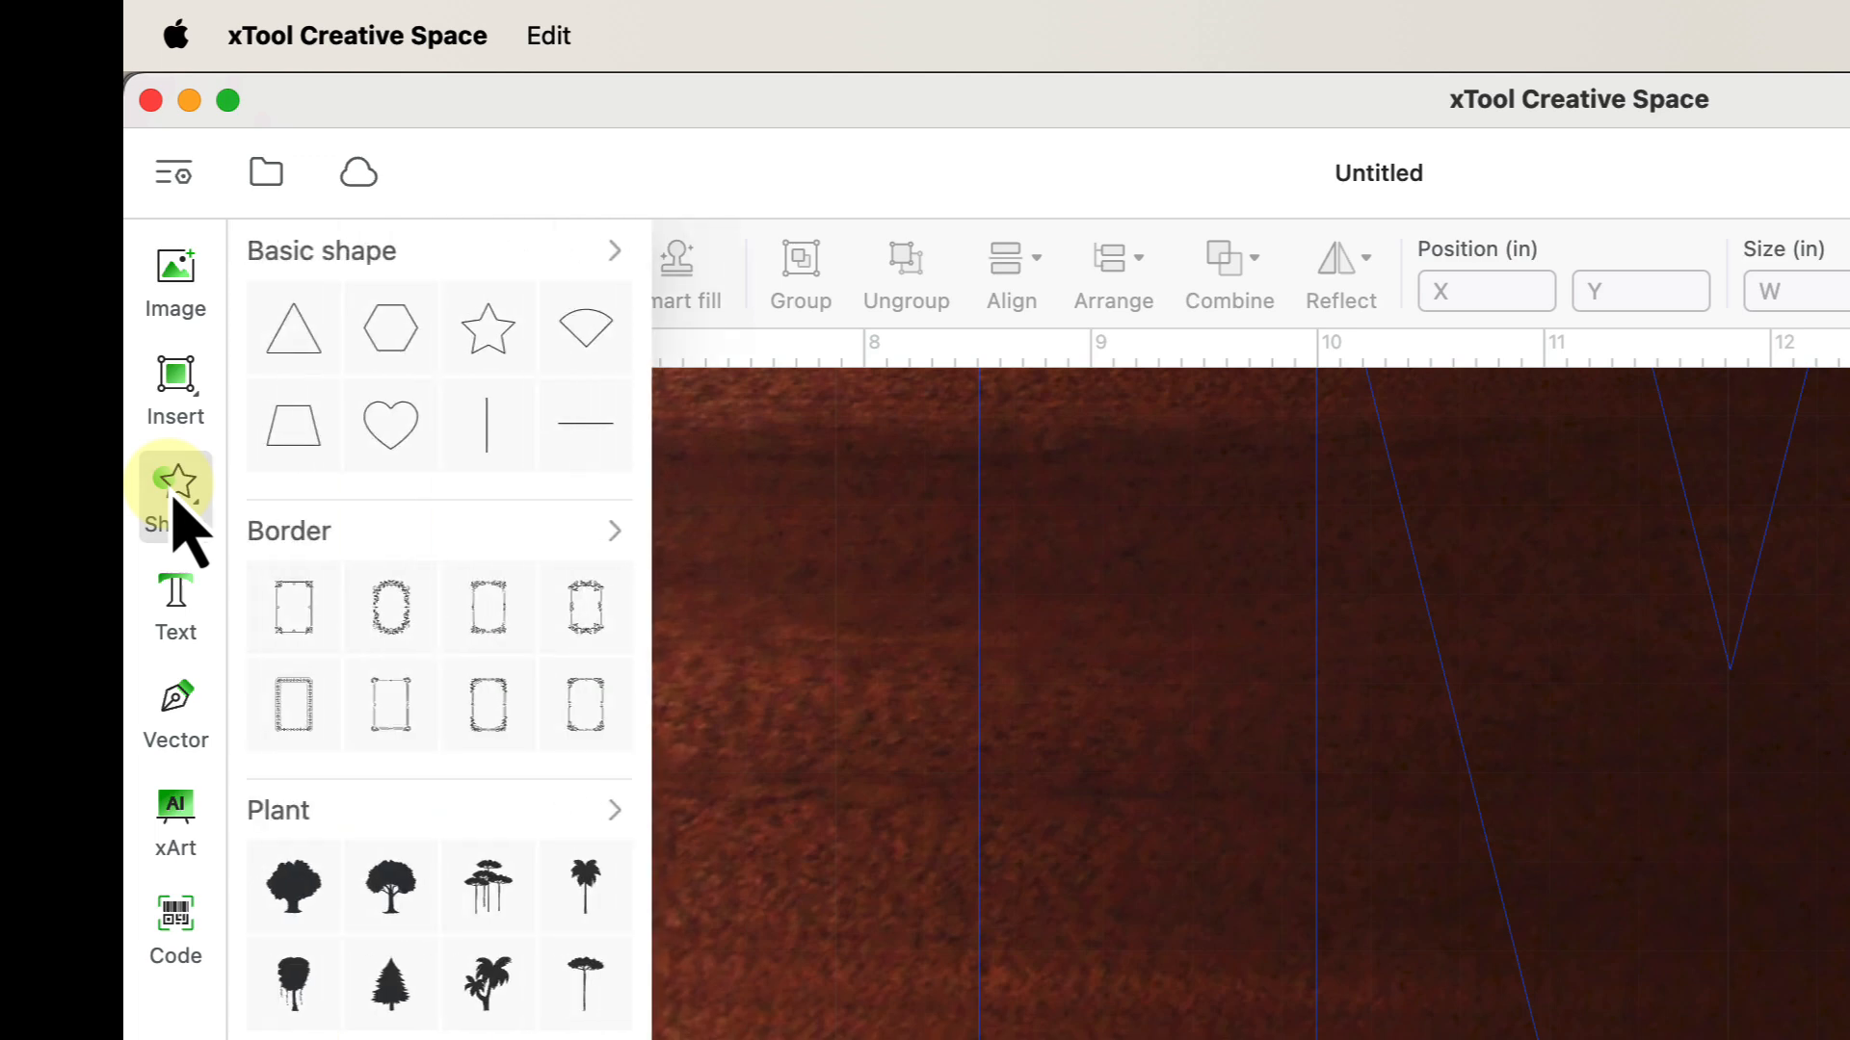
pyautogui.click(613, 252)
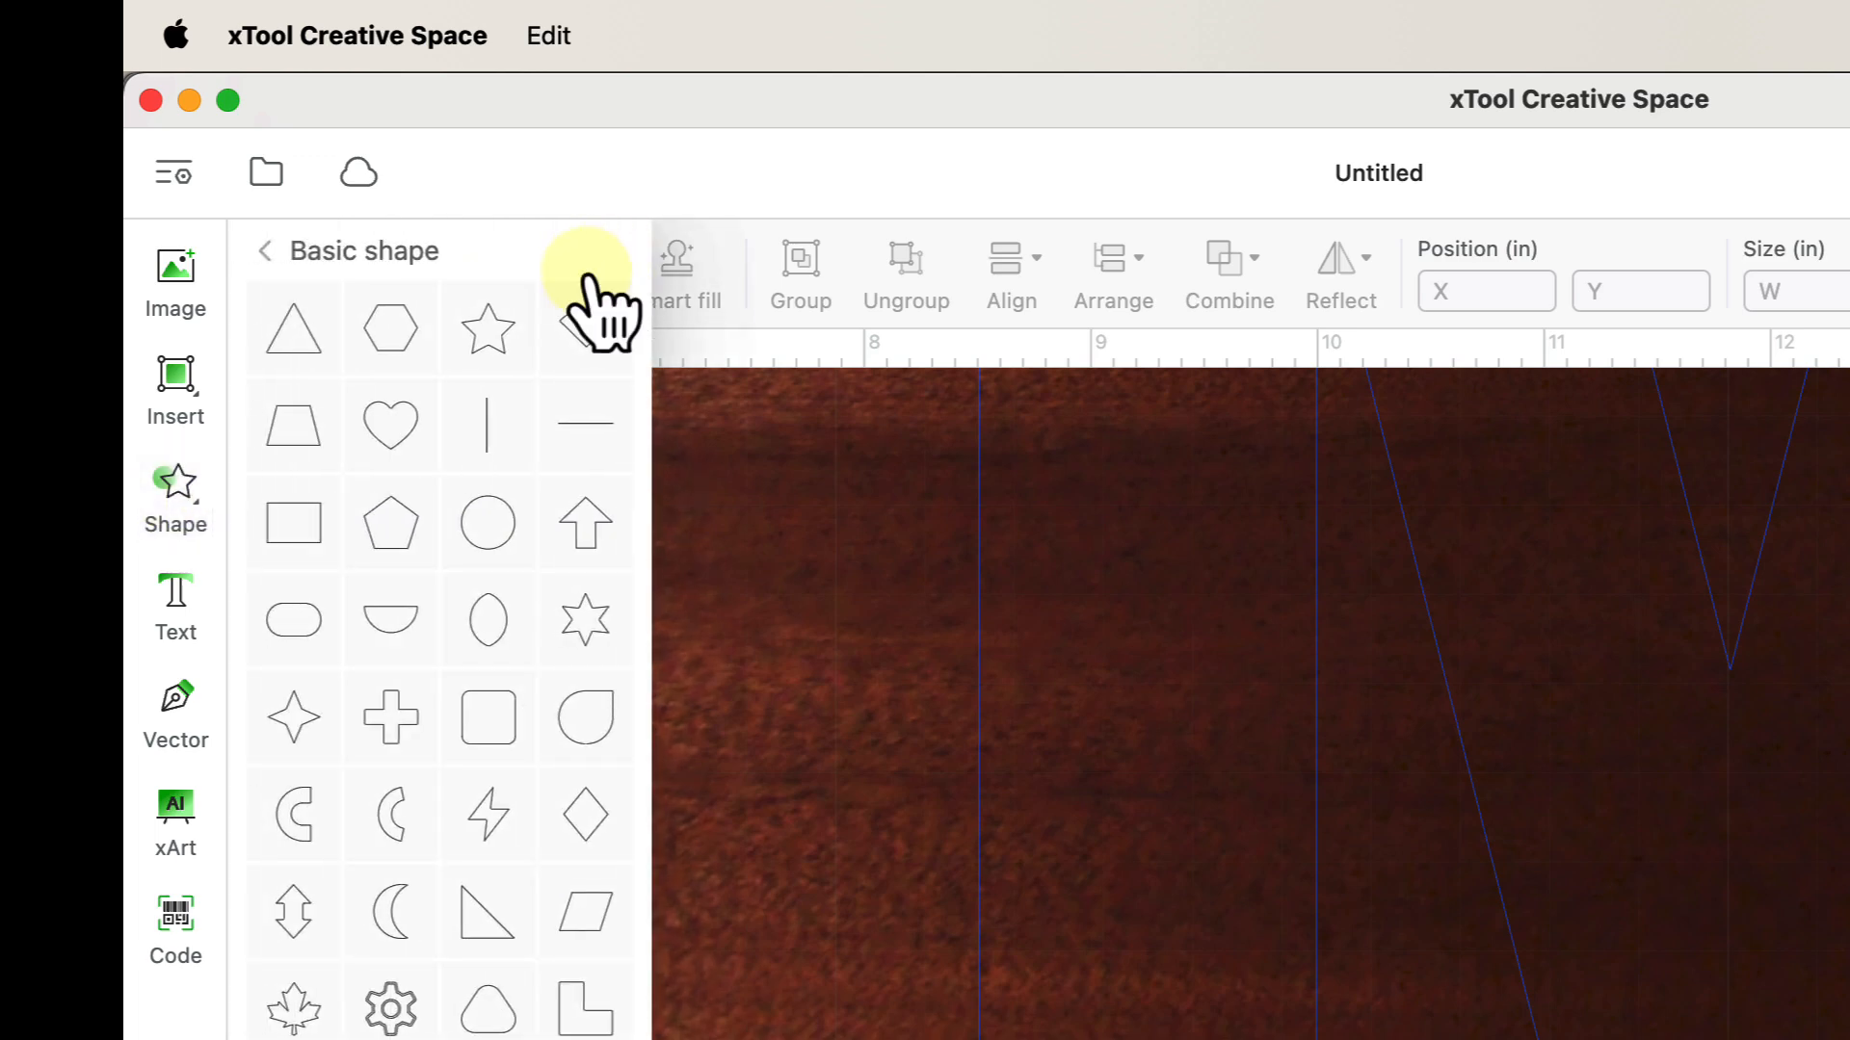
pyautogui.moveTo(289, 535)
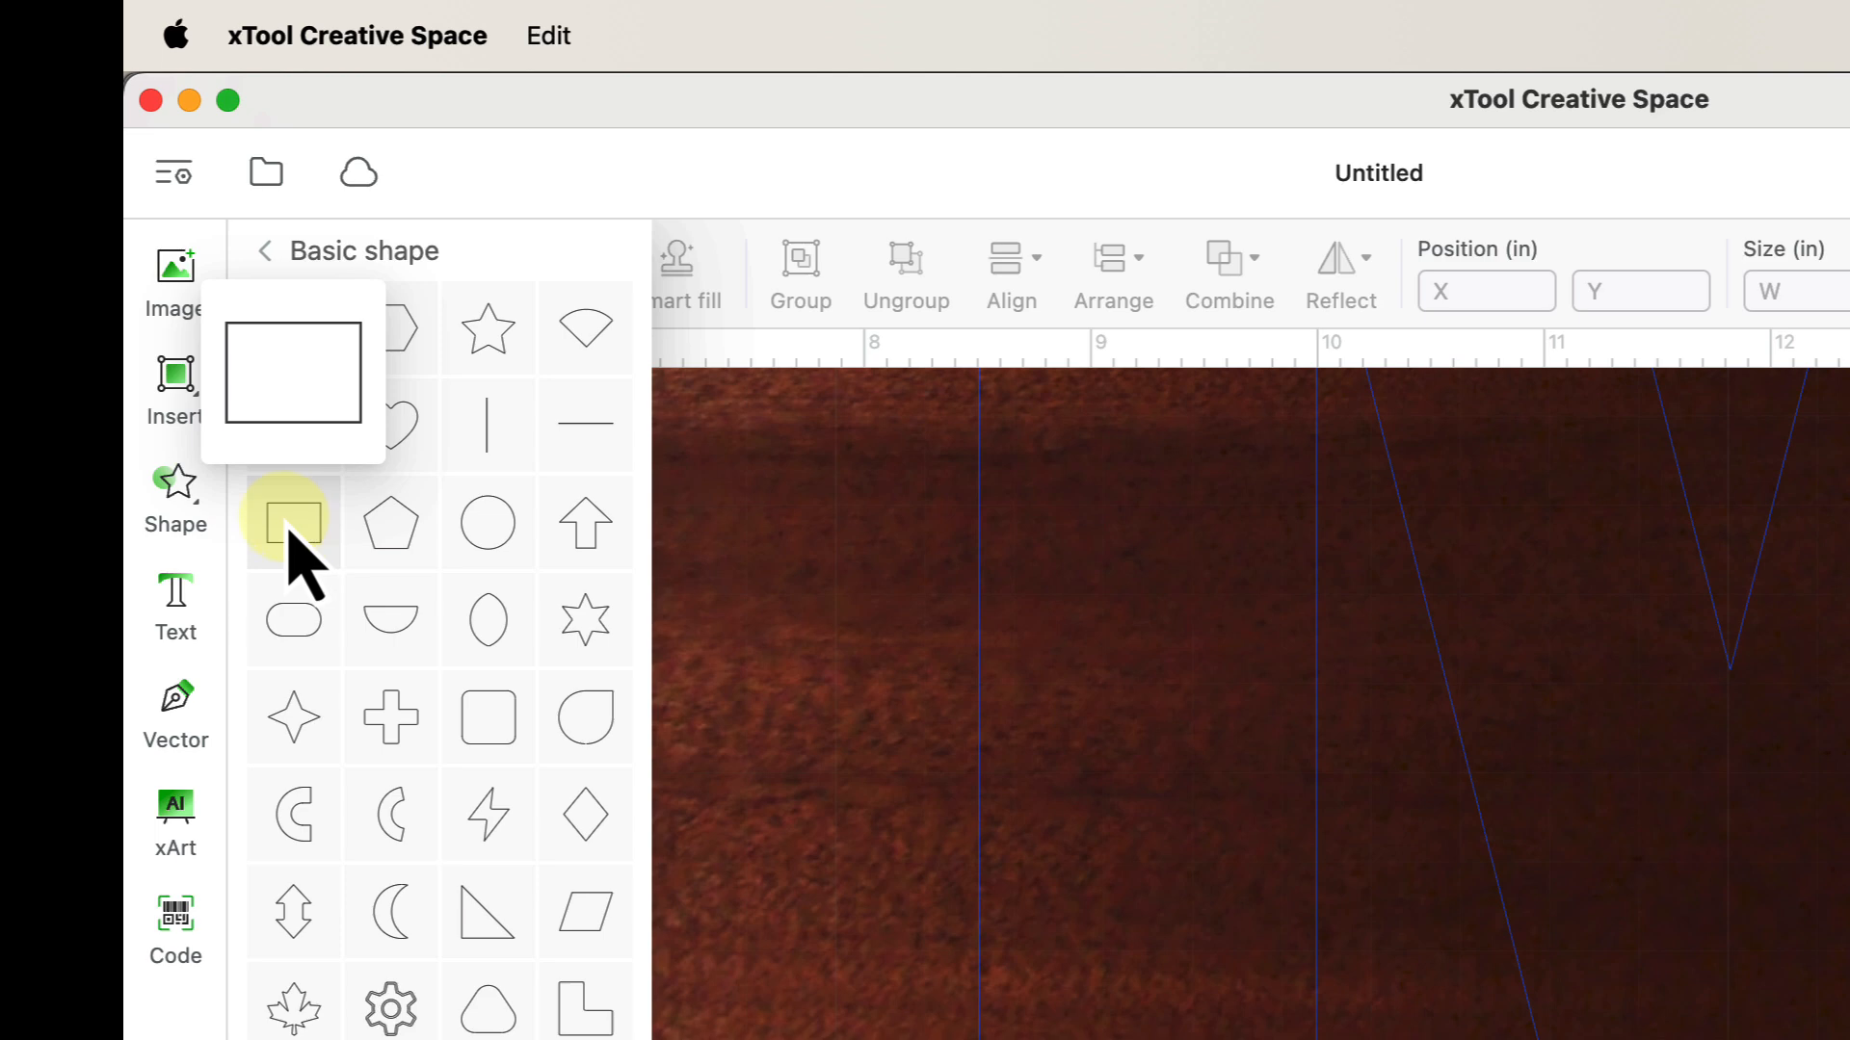
pyautogui.click(289, 535)
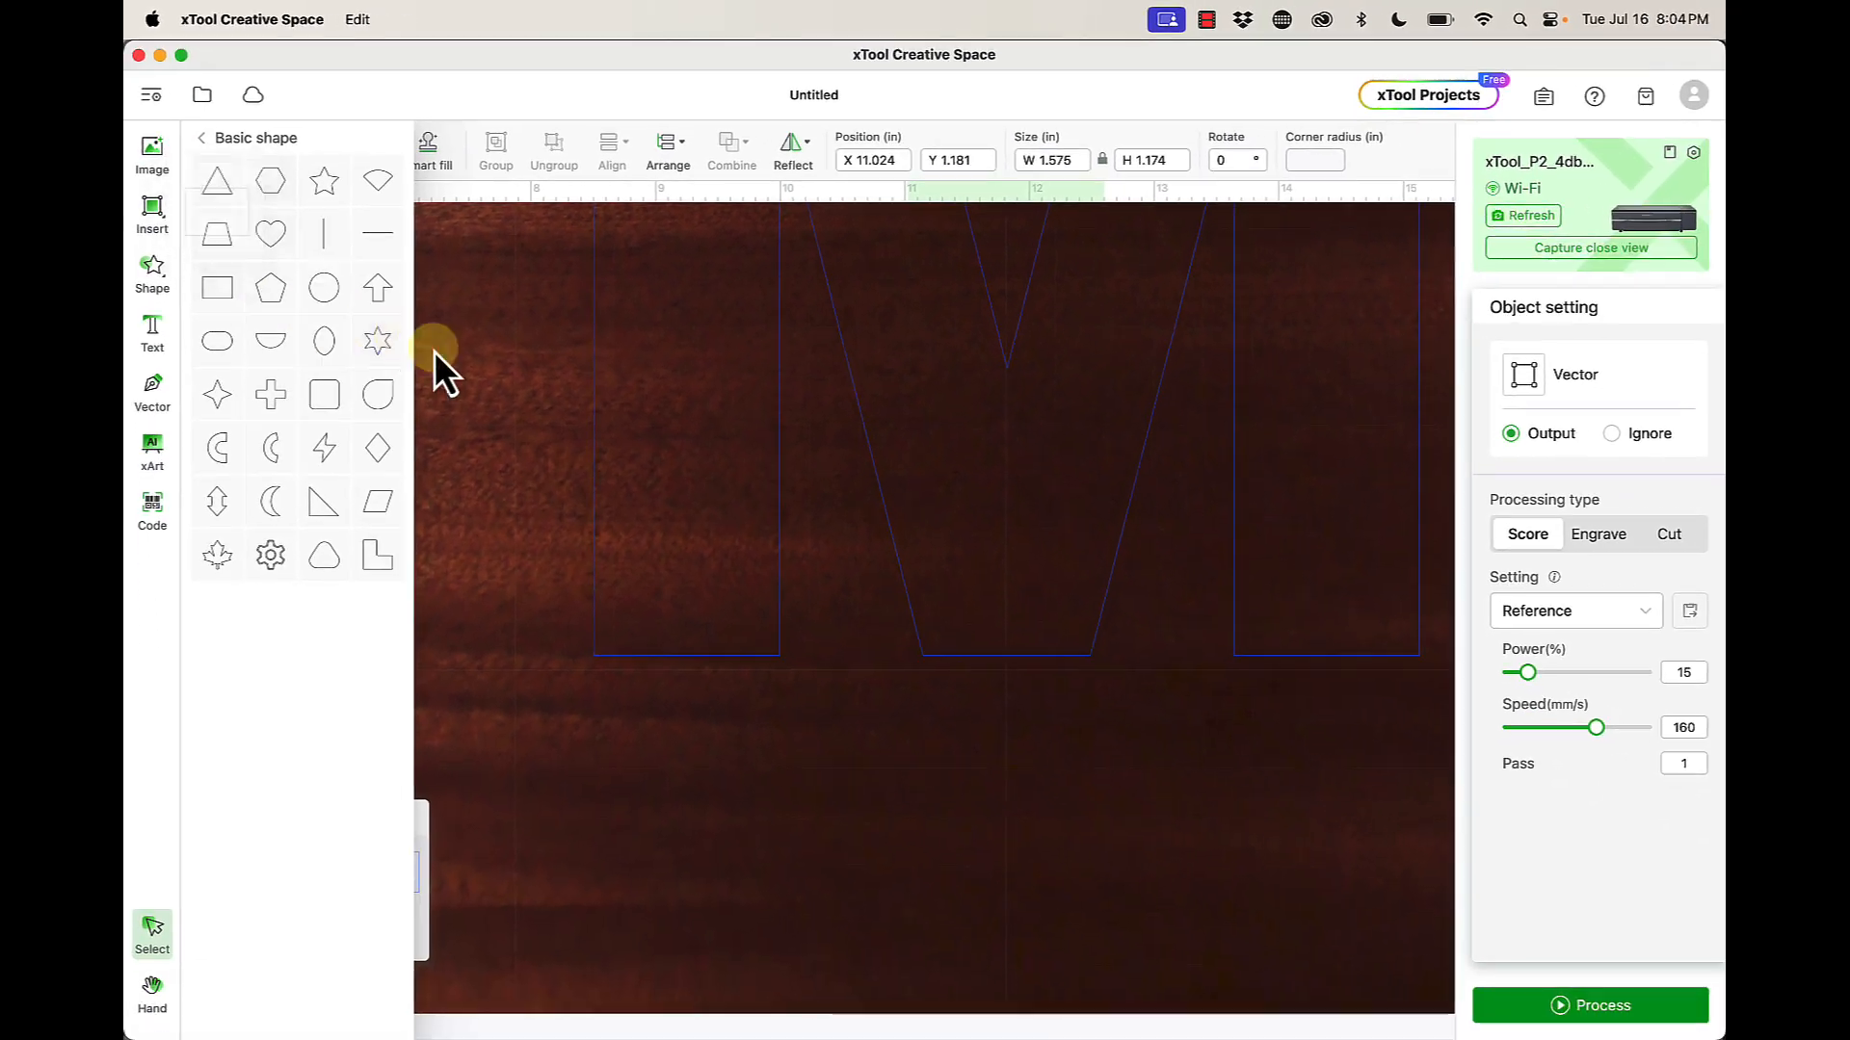
pyautogui.click(632, 538)
pyautogui.scroll(-5, 525, 434)
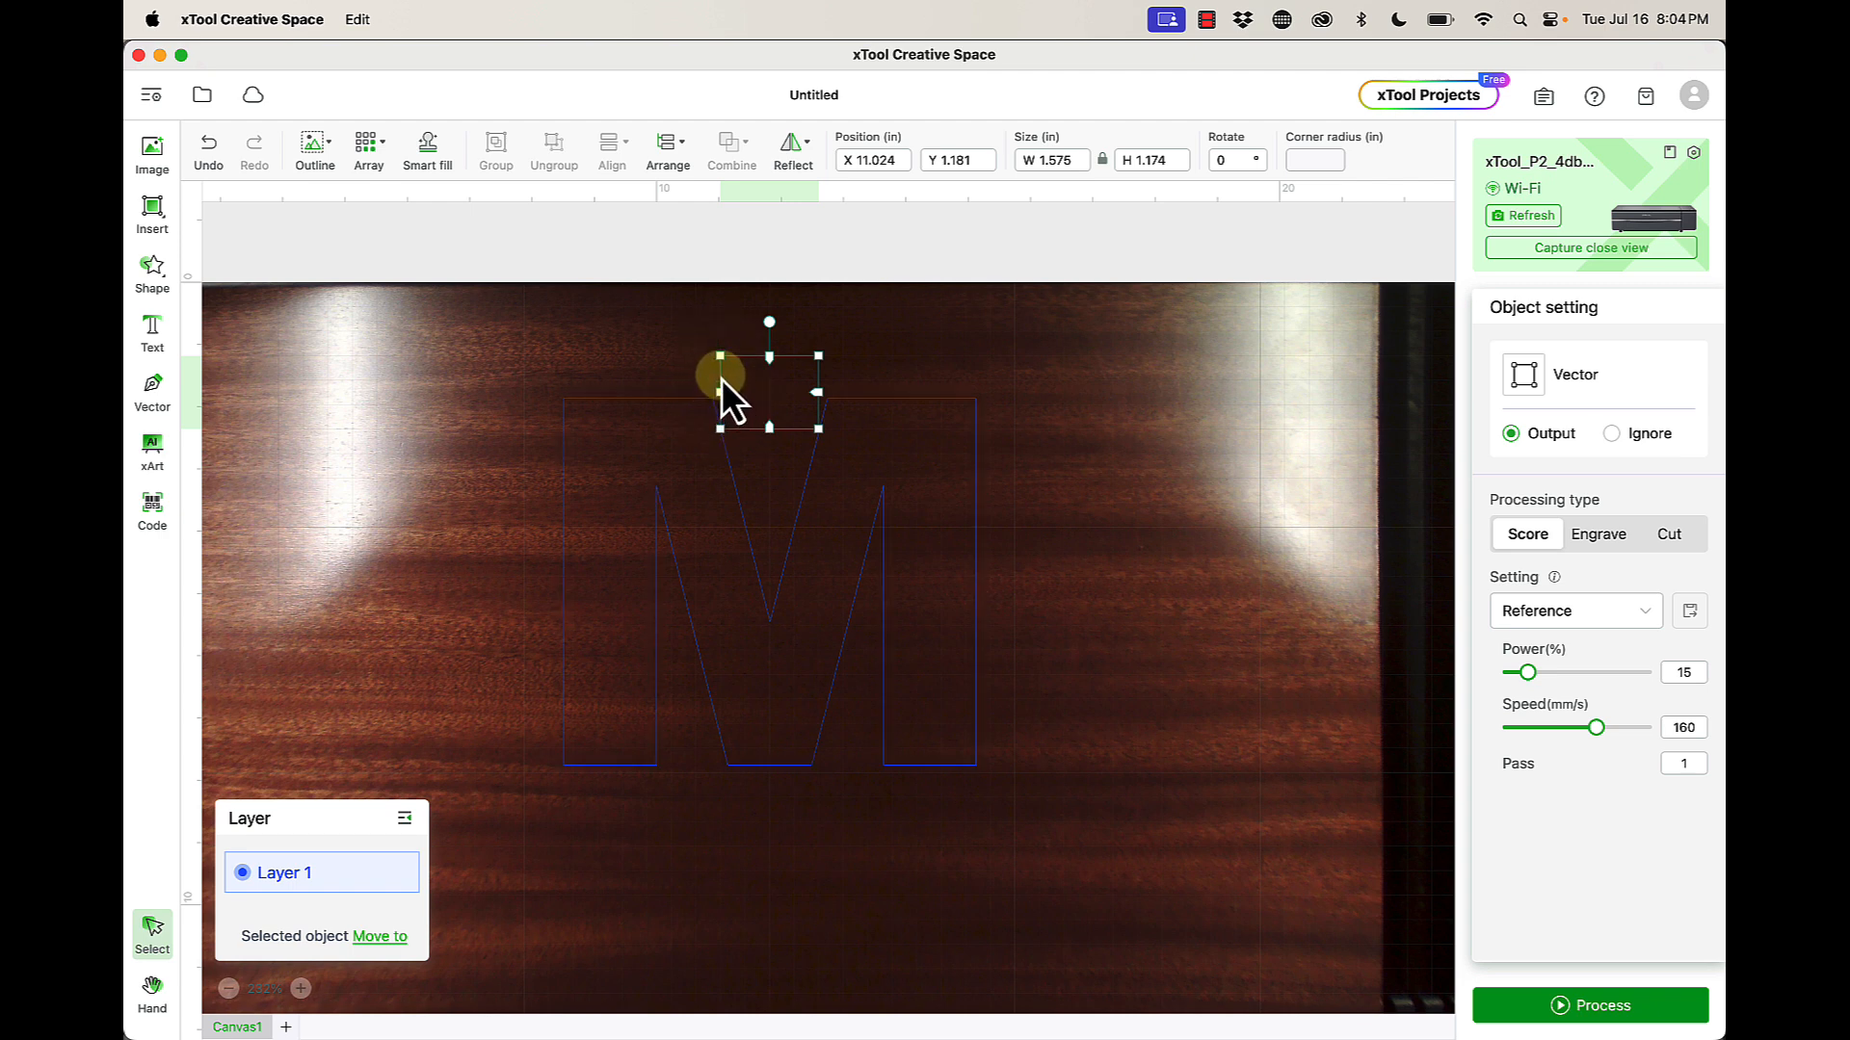
# - Drag the rectangle from the top of the M to beneath its left leg, at X 8.506, Y 7.905 in
pyautogui.moveTo(724, 381); pyautogui.dragTo(572, 809)
pyautogui.scroll(10, 572, 809)
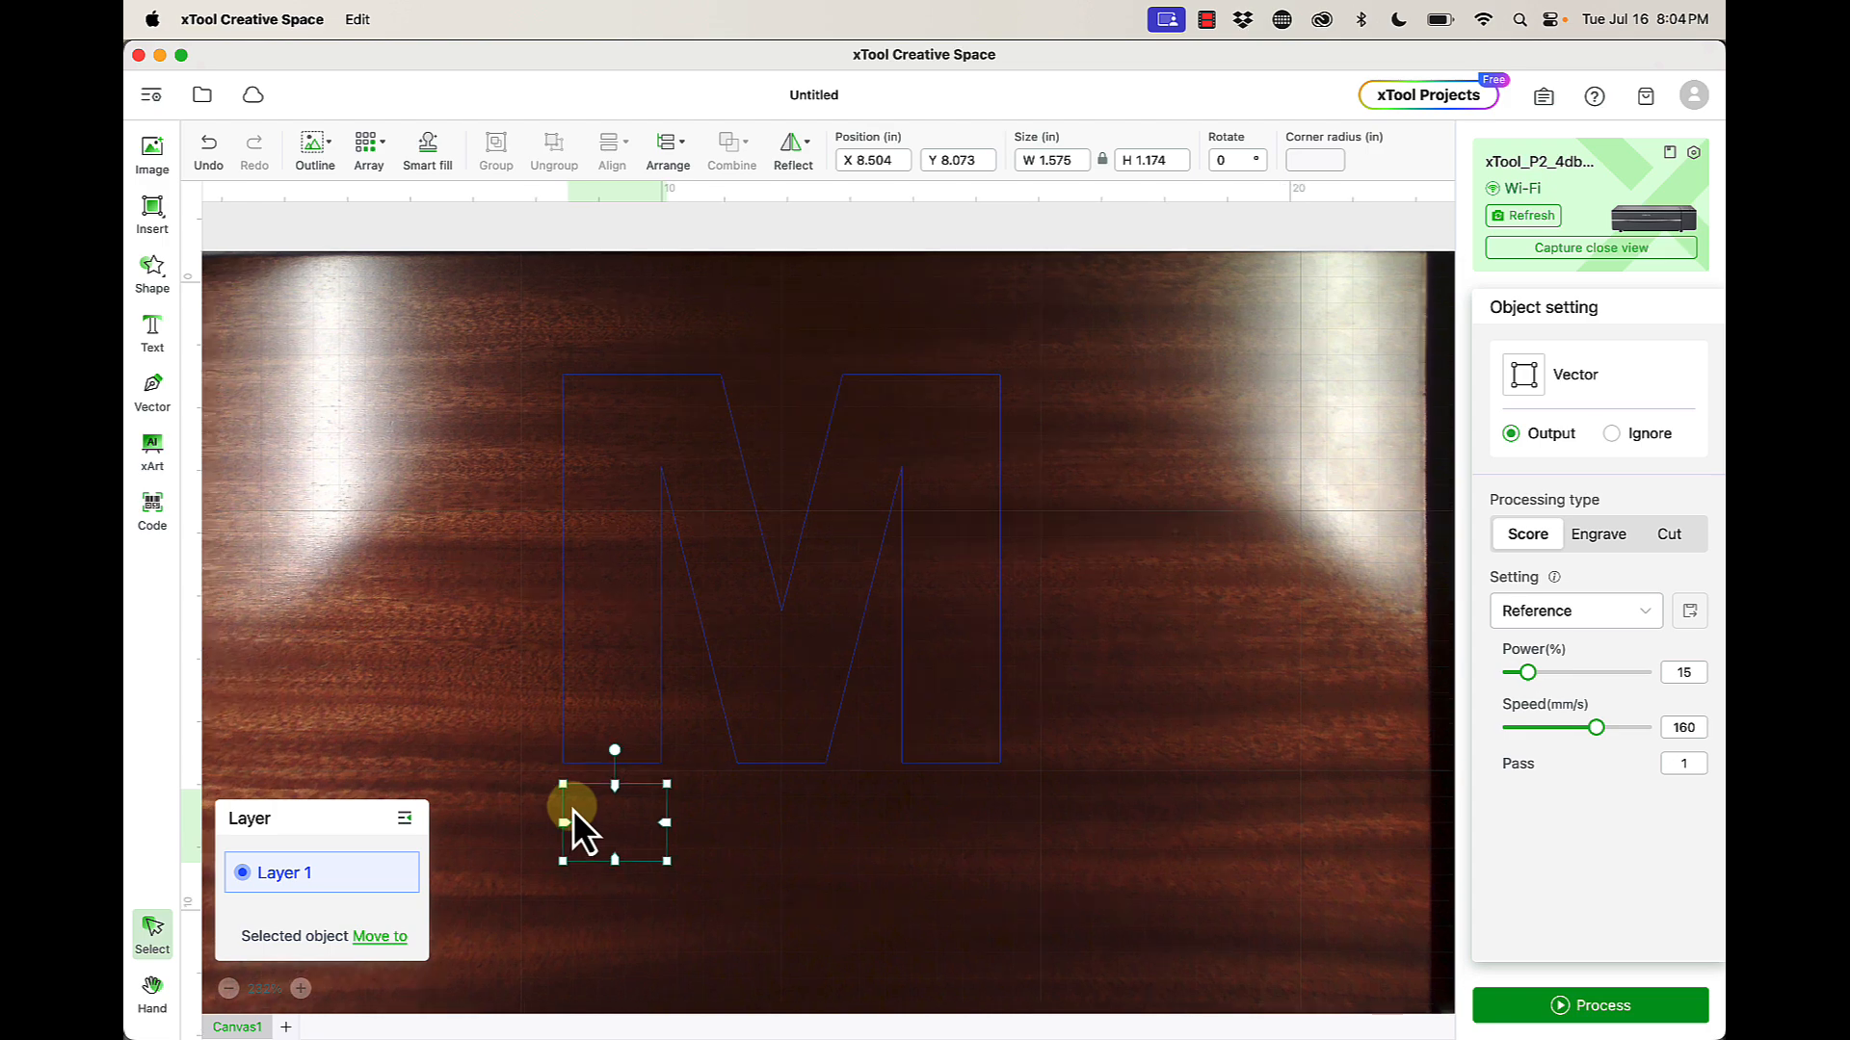
pyautogui.scroll(-5, 572, 809)
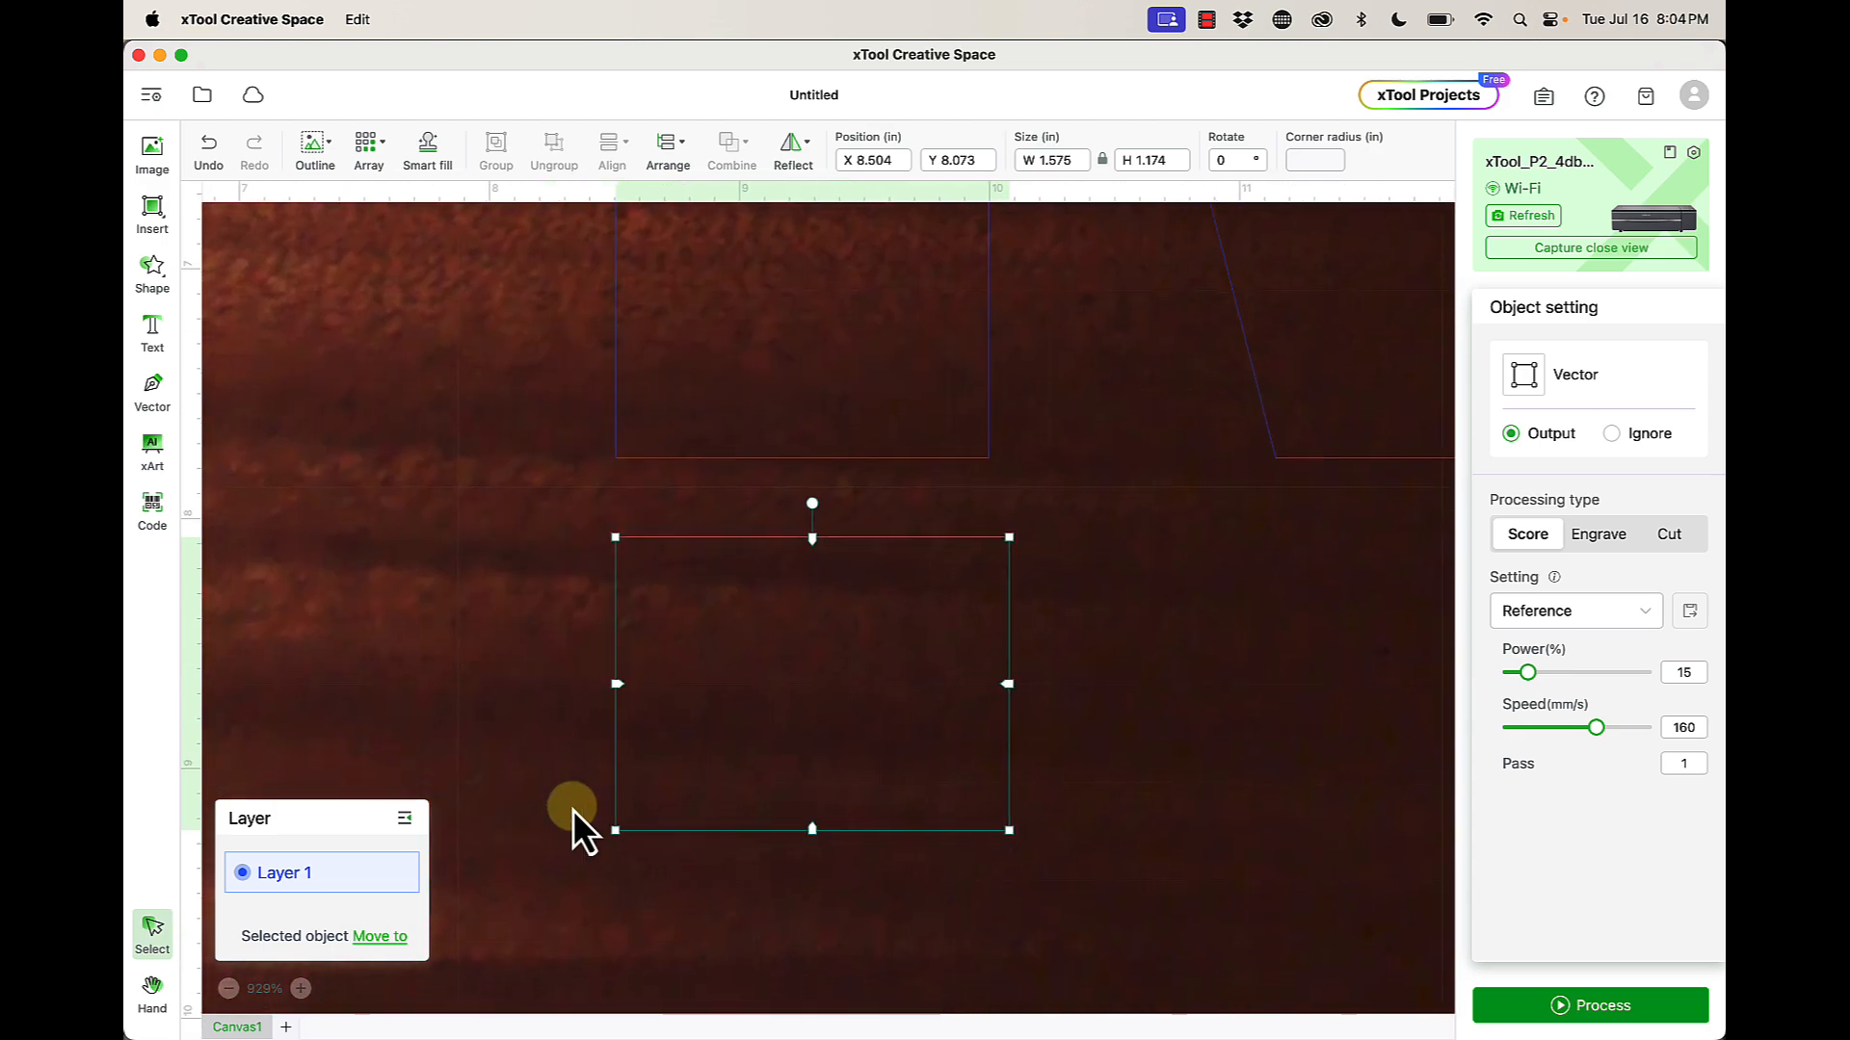
pyautogui.click(614, 637)
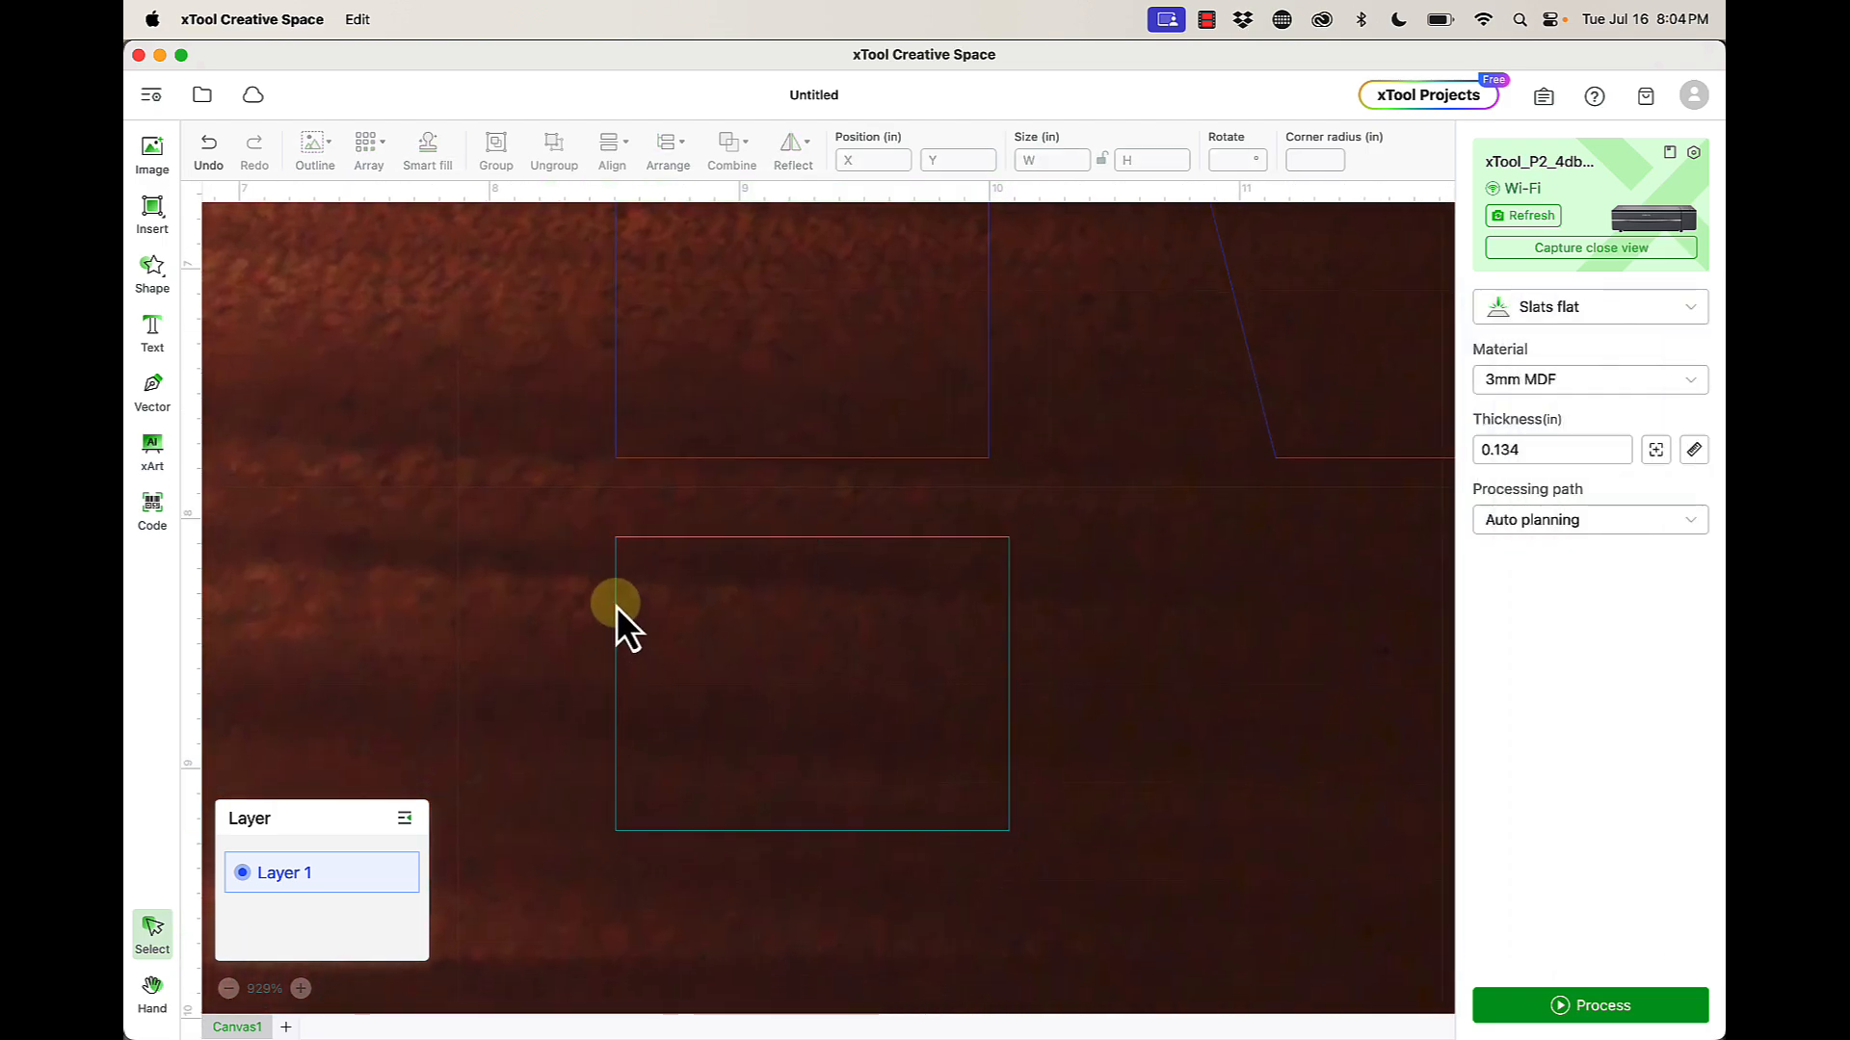
pyautogui.moveTo(617, 631); pyautogui.dragTo(613, 564)
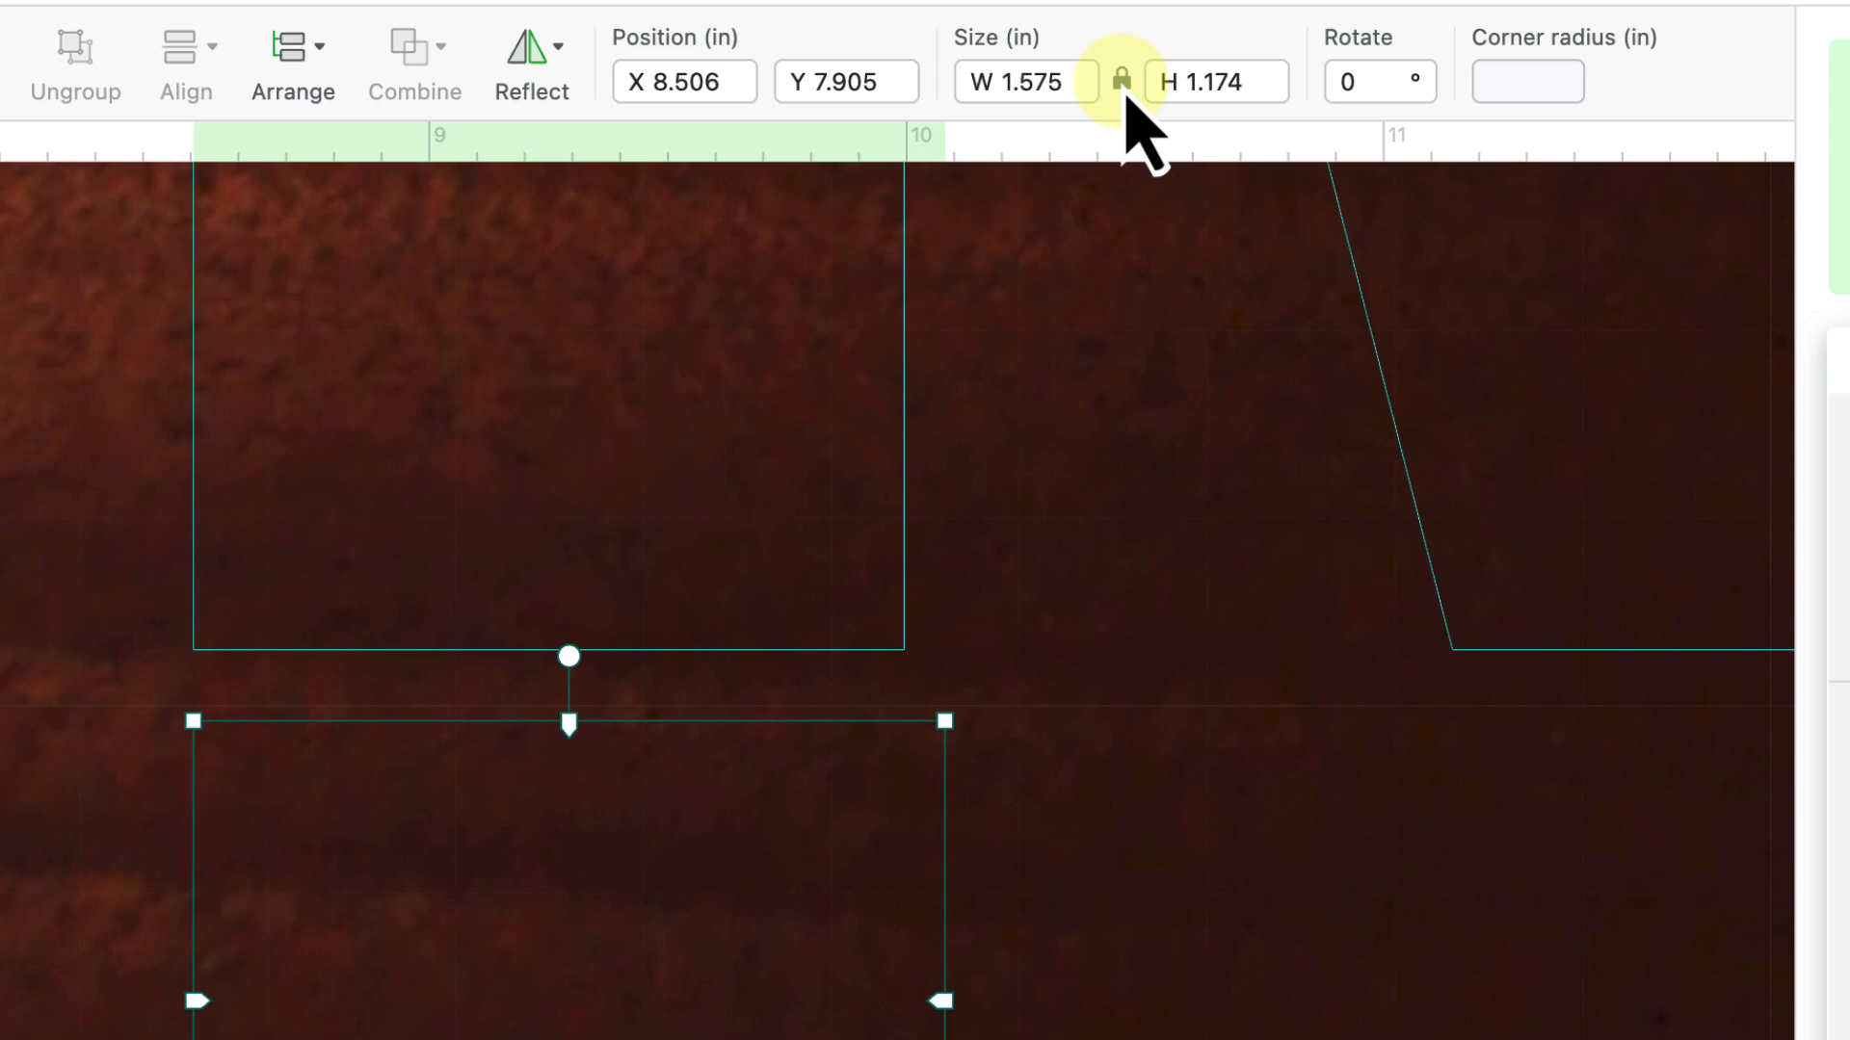
# - Unlock the size proportions and shrink the rectangle to 1.201 × 0.473 in
pyautogui.click(1124, 83)
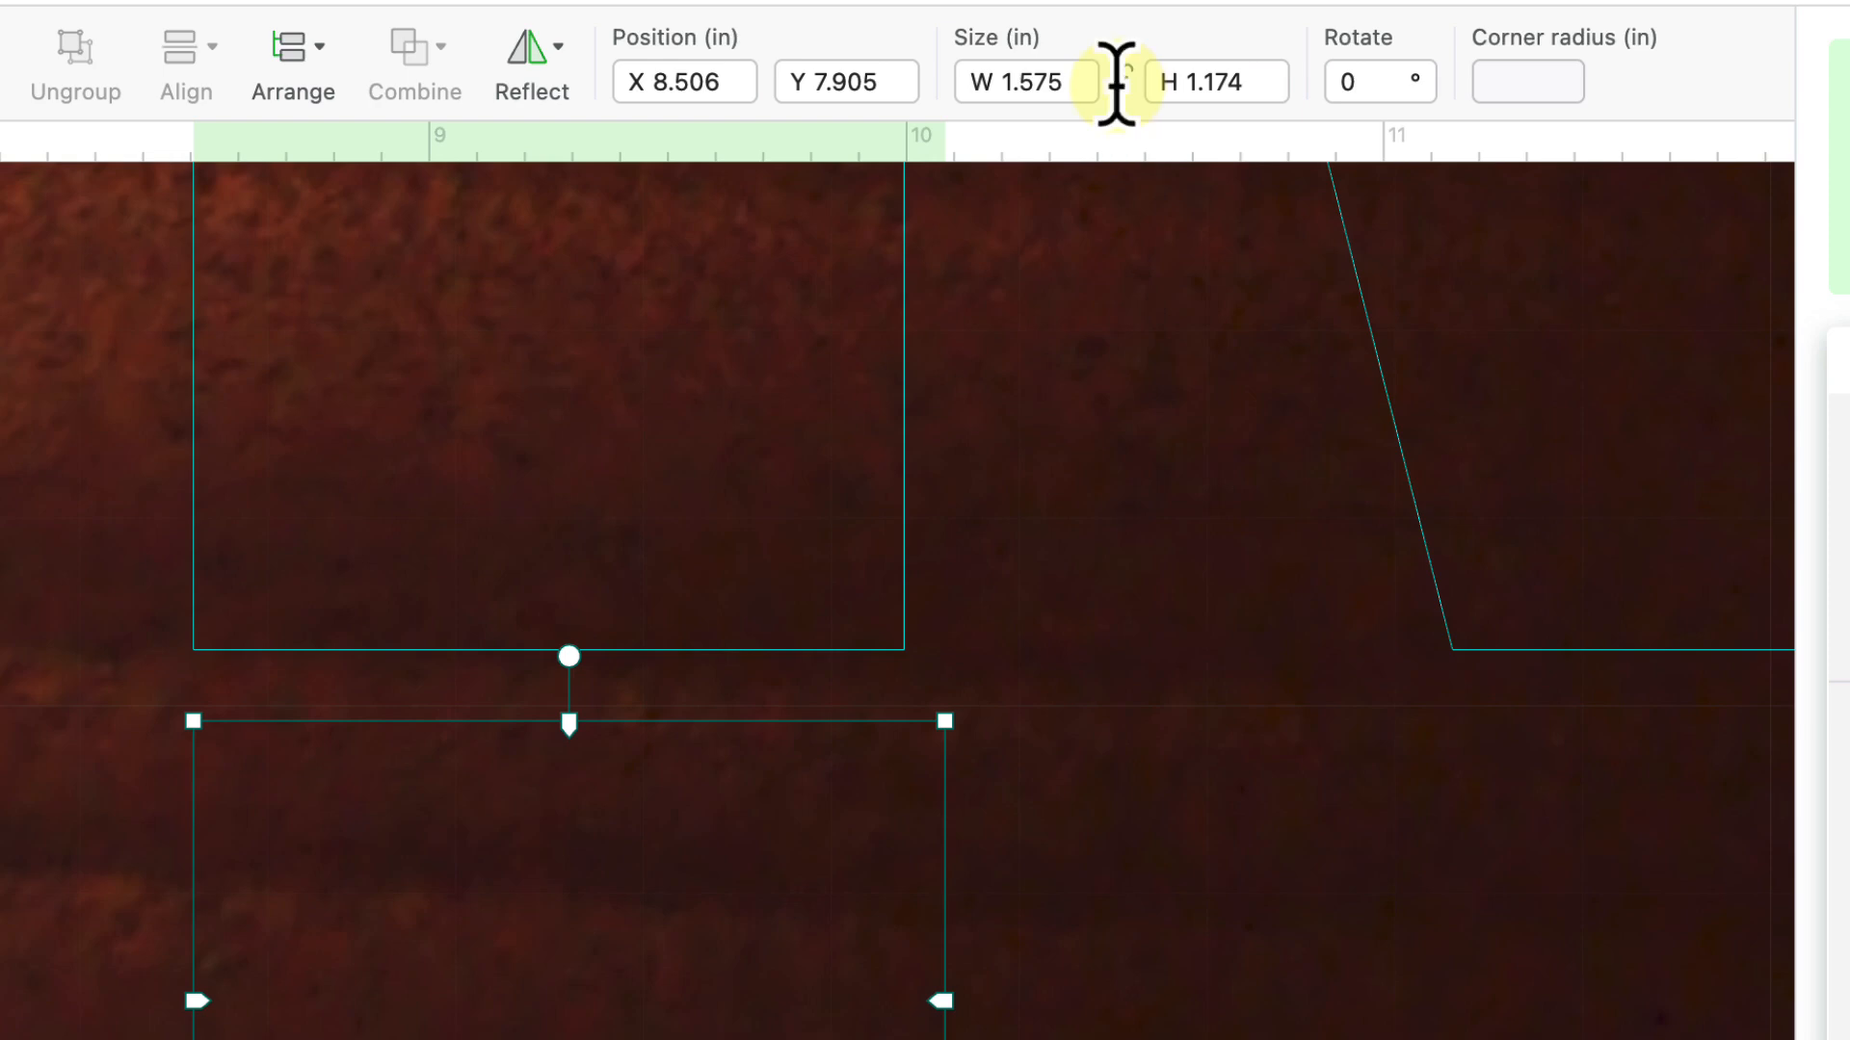
pyautogui.click(1022, 84)
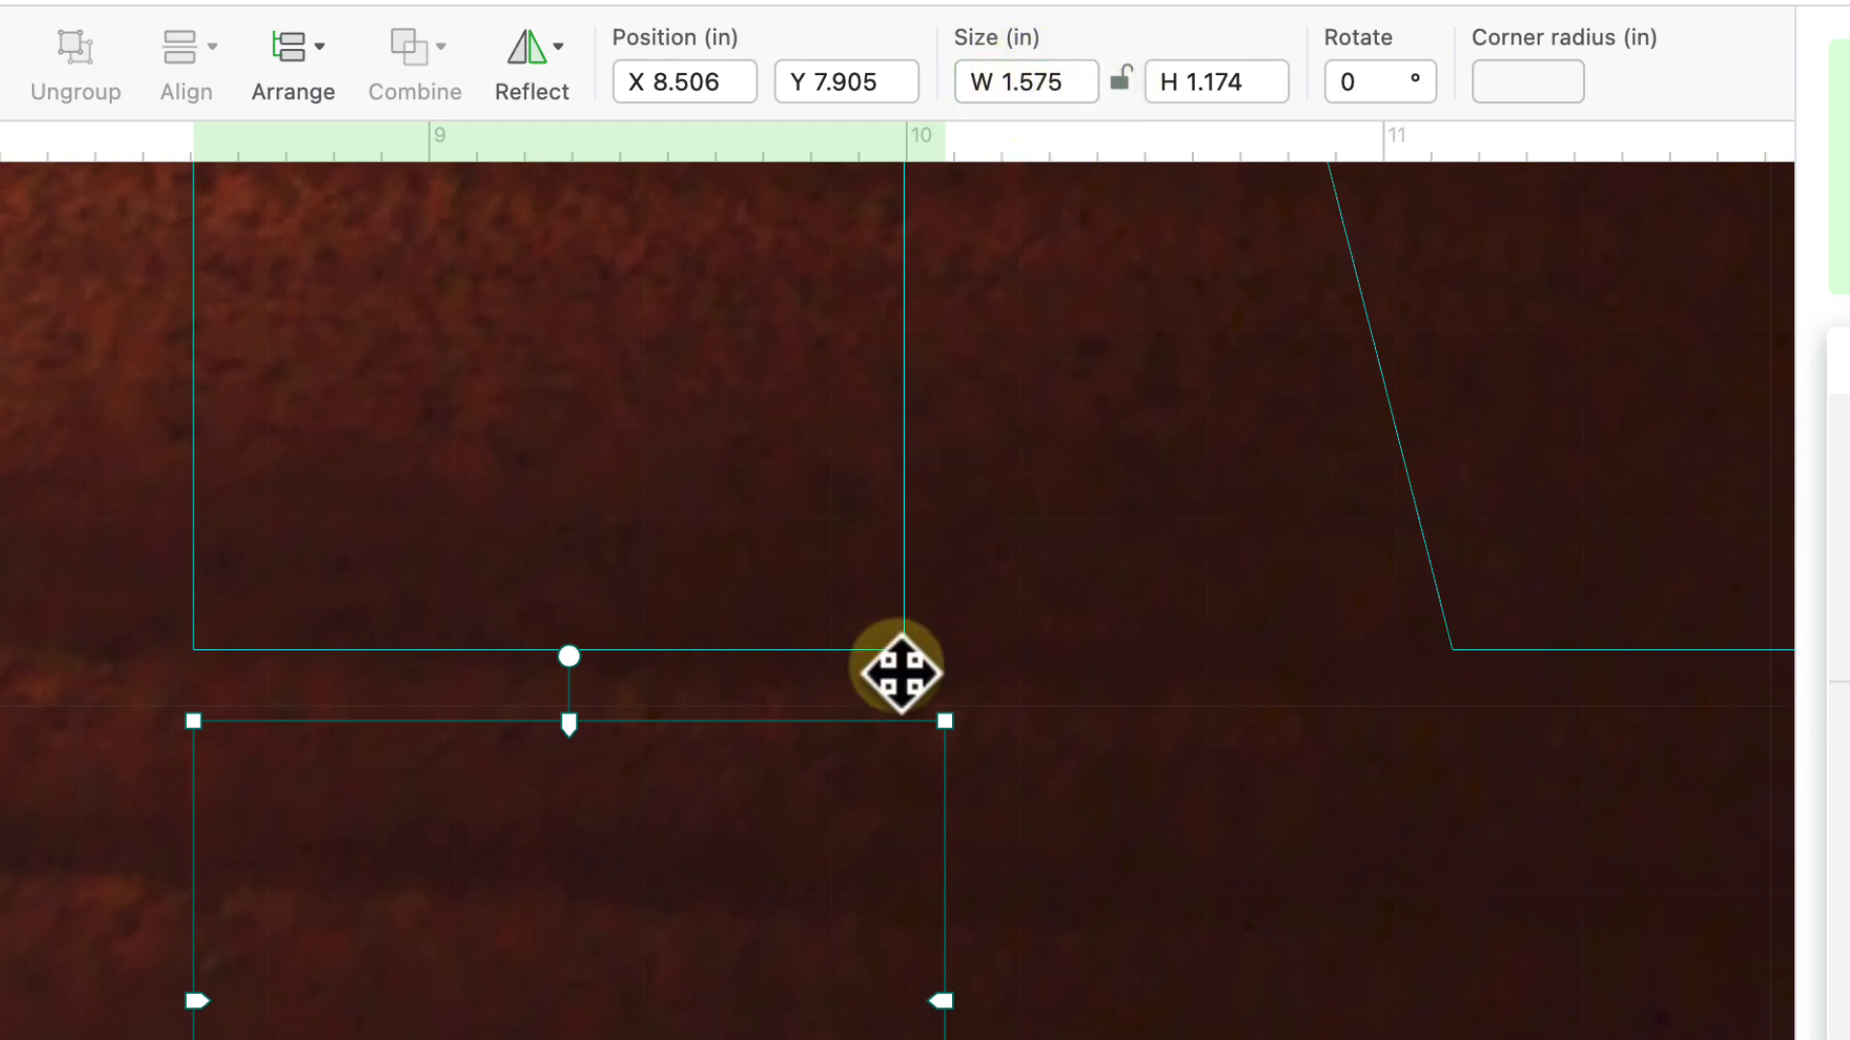
pyautogui.click(896, 673)
pyautogui.moveTo(910, 1039); pyautogui.dragTo(765, 946)
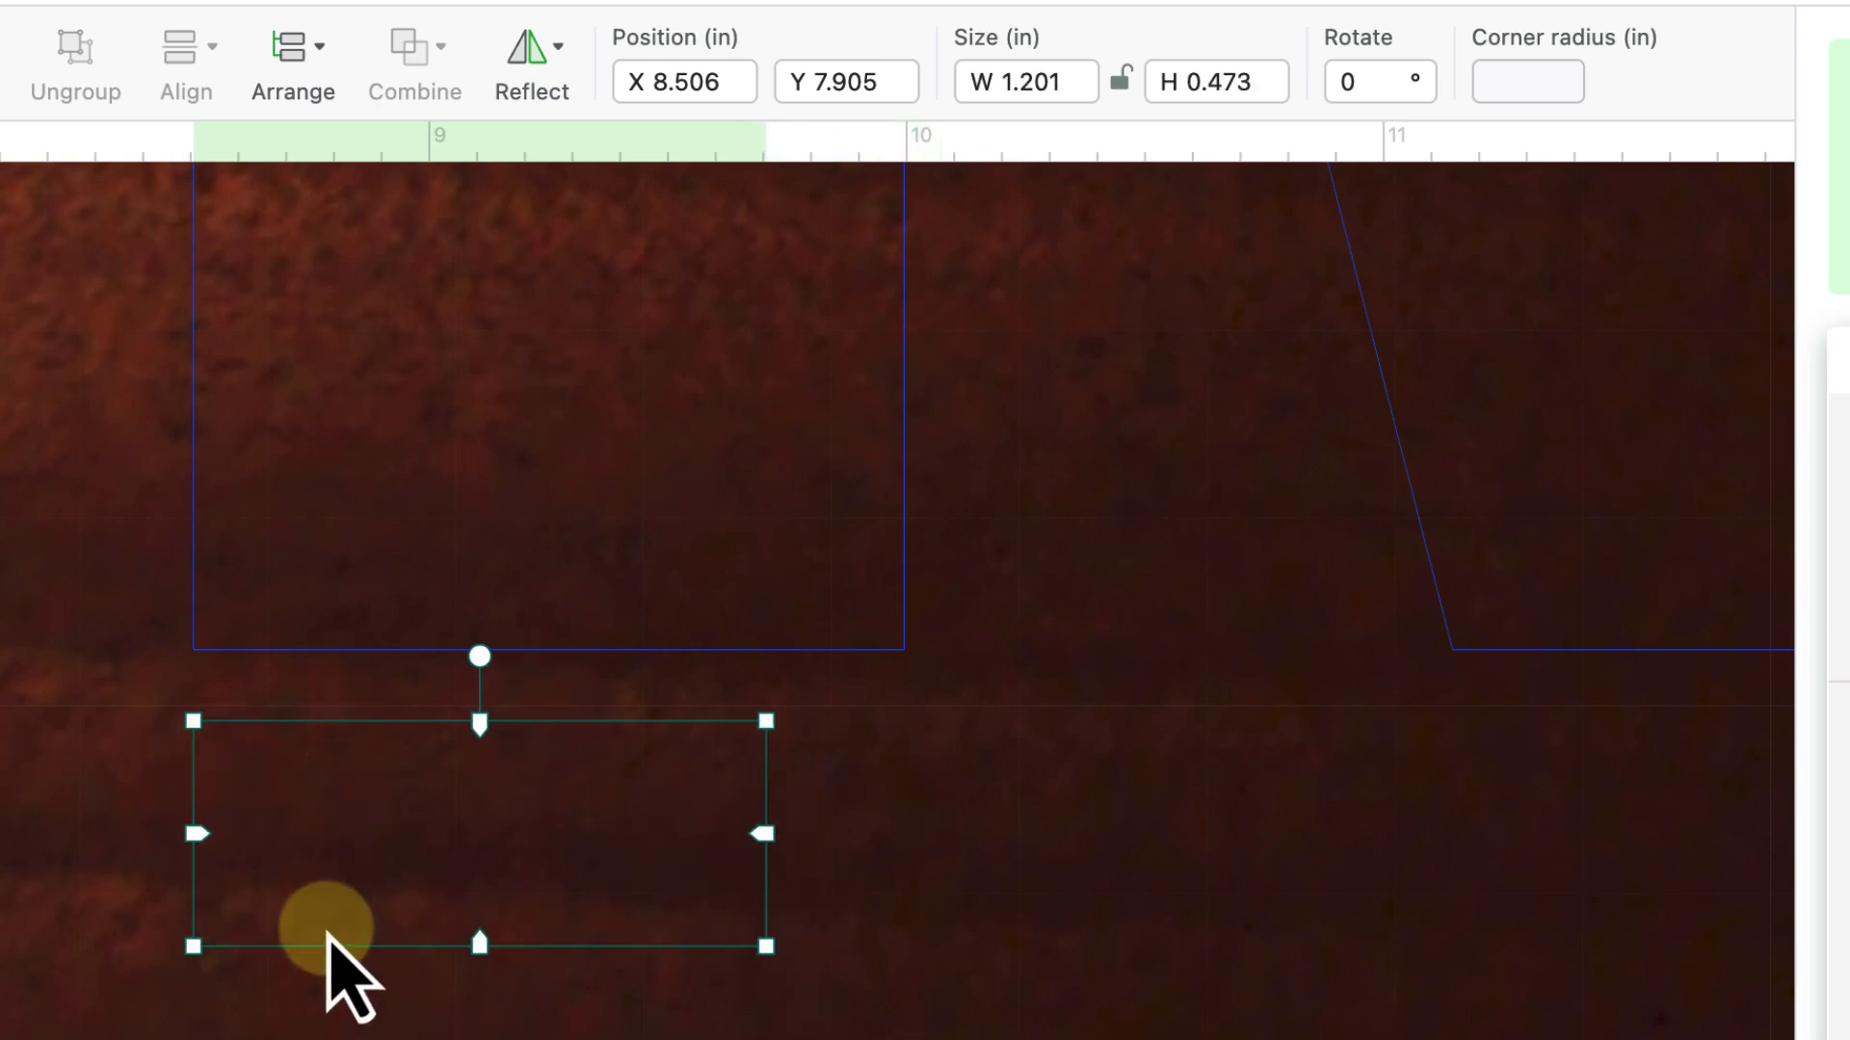
# - Butt the tab's top edge against the left leg's bottom, at X 8.643, Y 7.758
pyautogui.click(343, 974)
pyautogui.click(345, 943)
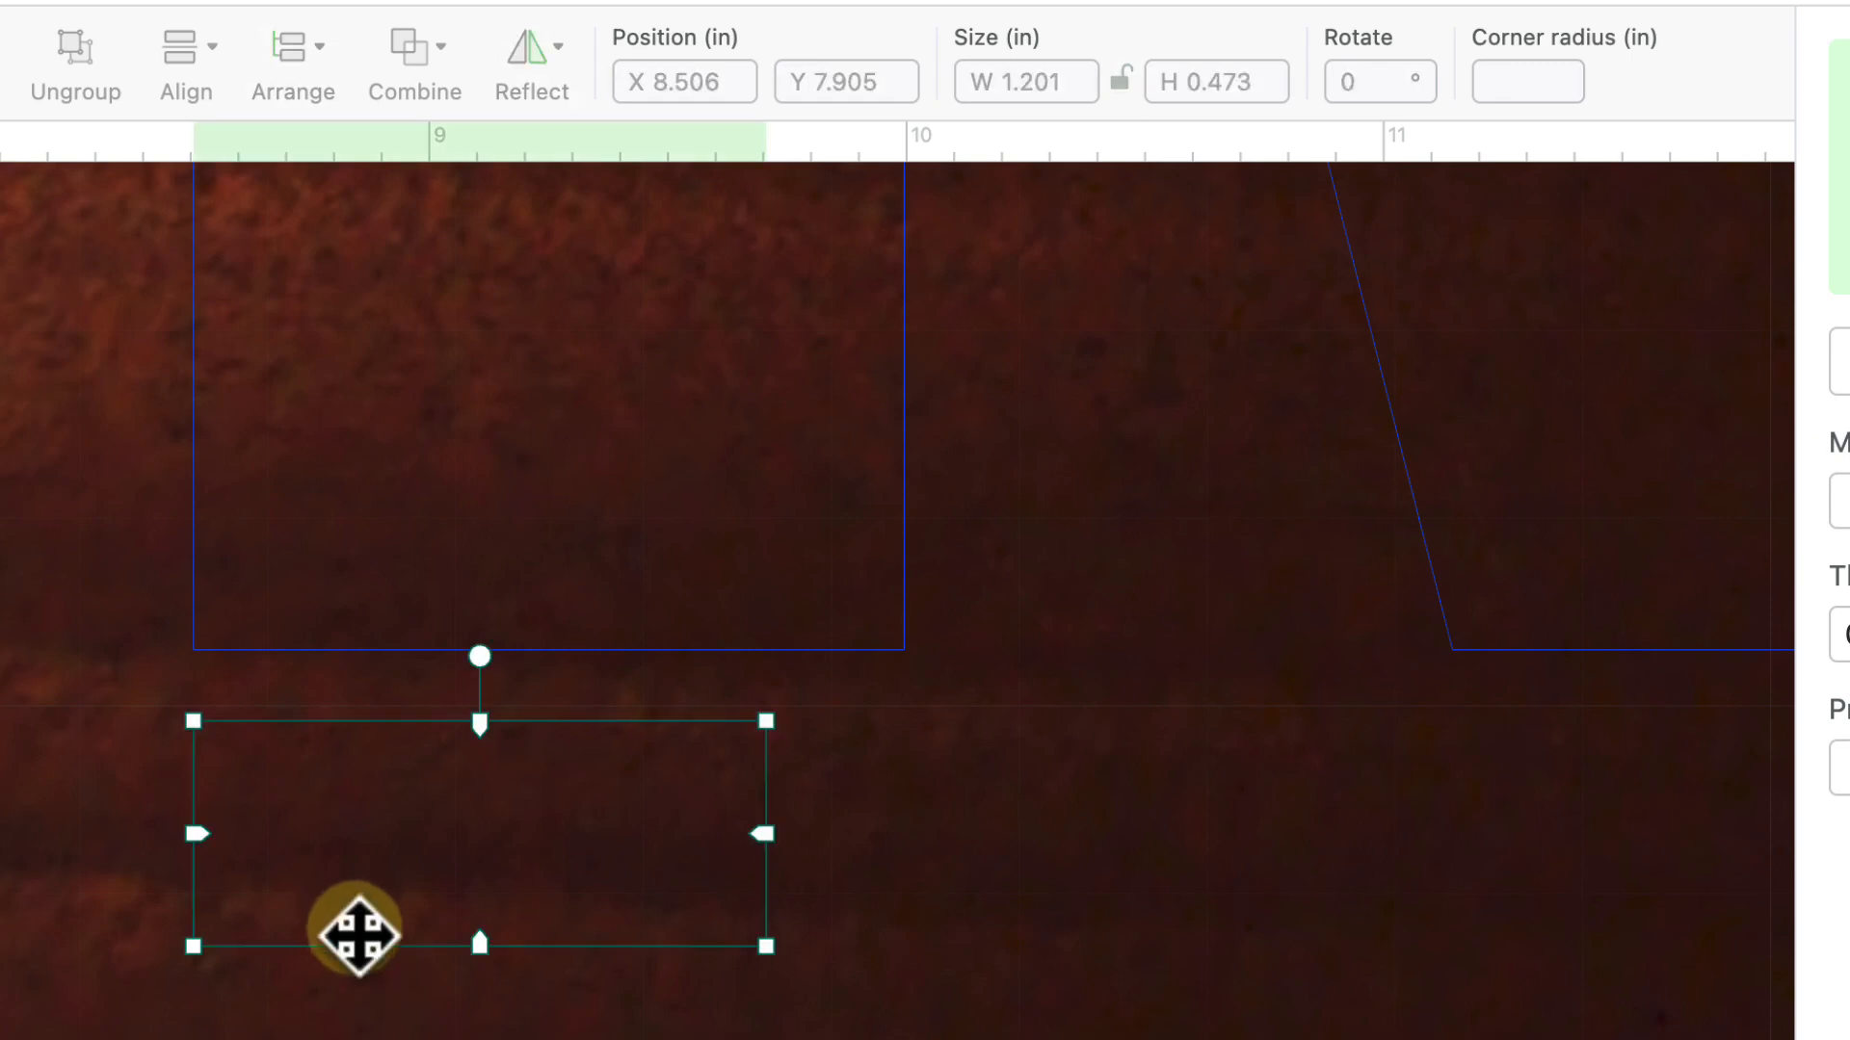
pyautogui.moveTo(348, 945); pyautogui.dragTo(432, 880)
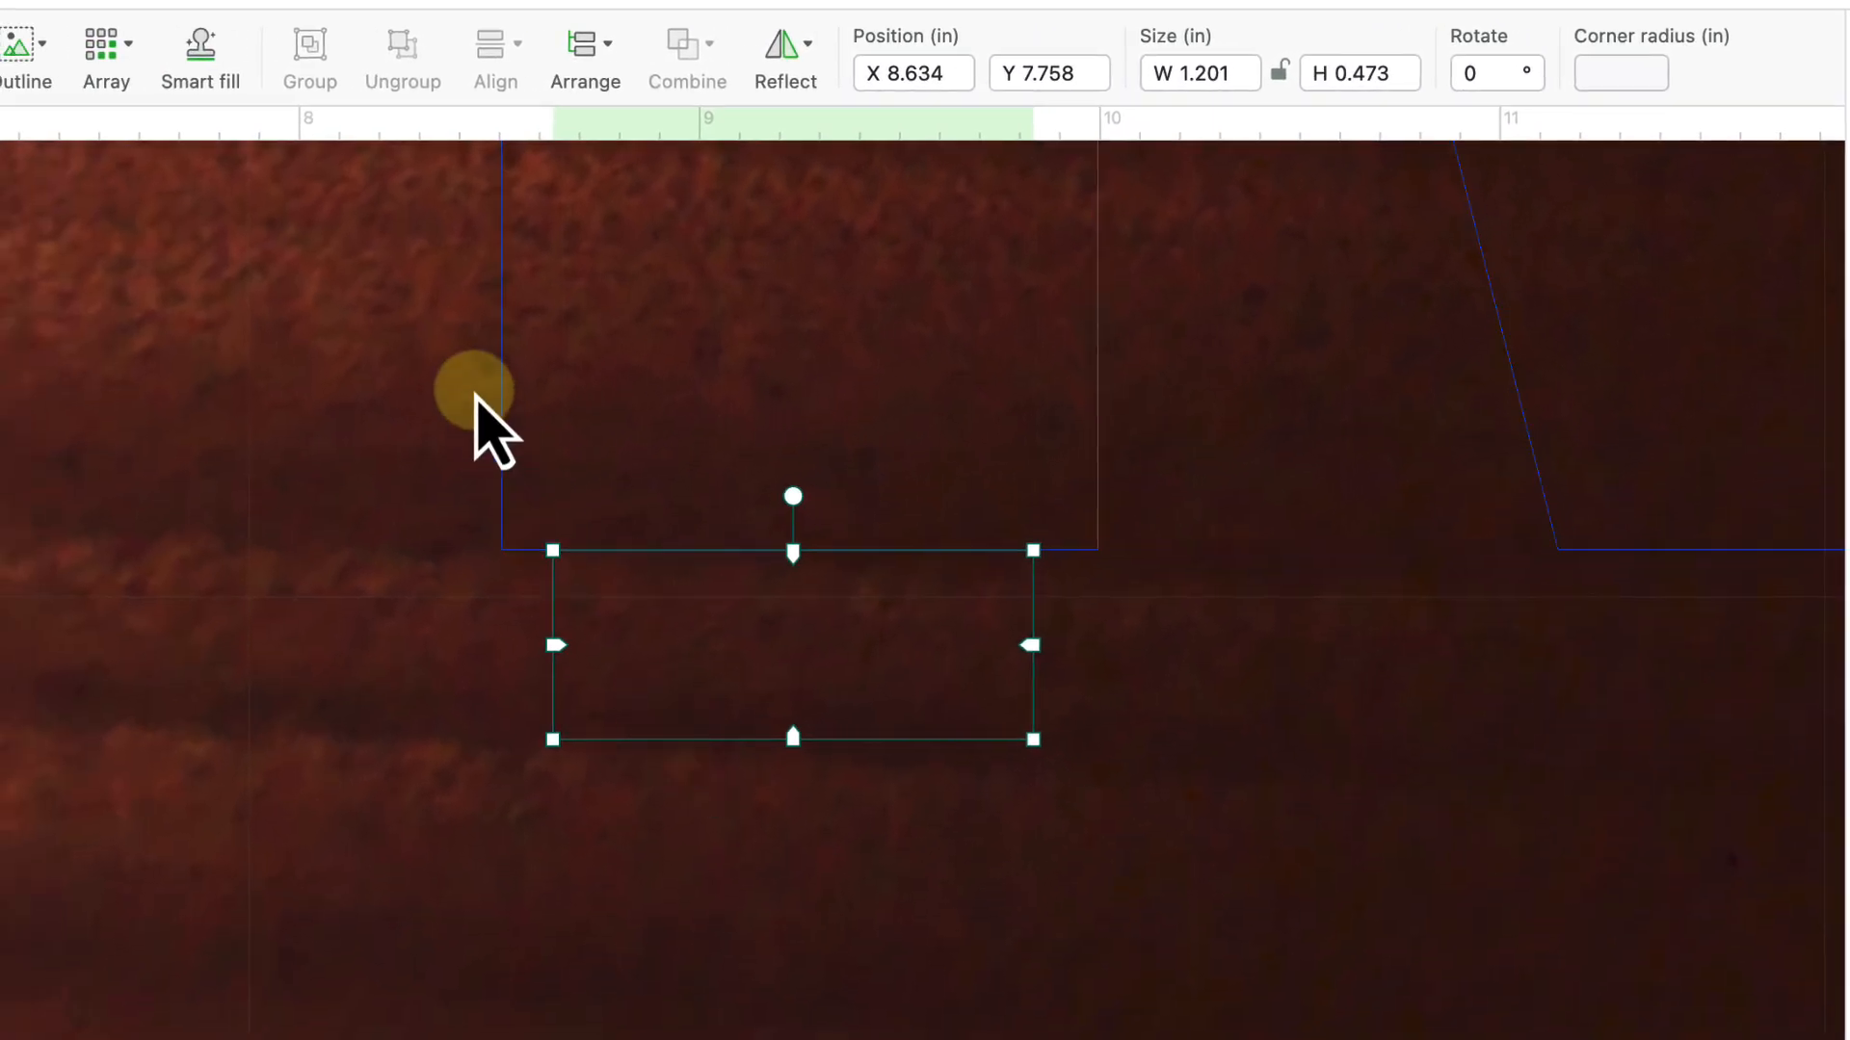
pyautogui.scroll(1, 602, 756)
pyautogui.scroll(1, 602, 756)
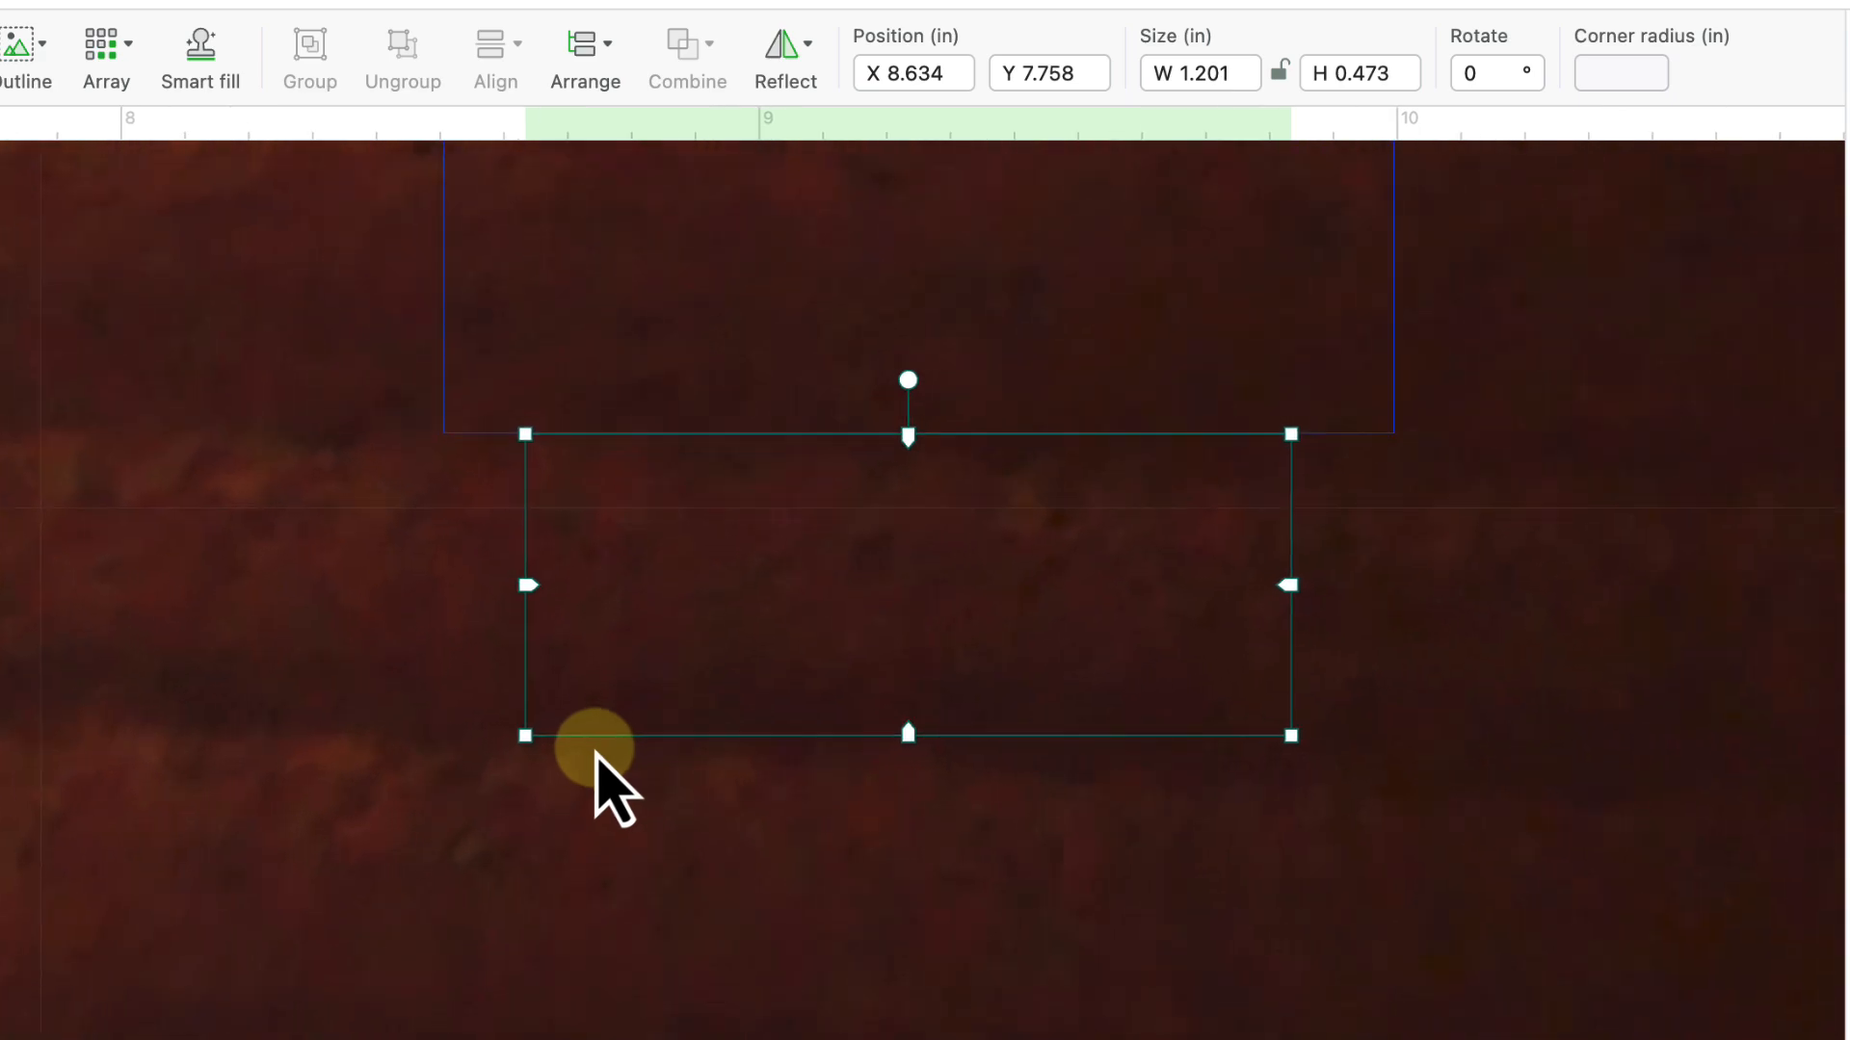
pyautogui.scroll(3, 602, 771)
pyautogui.hscroll(2, 602, 770)
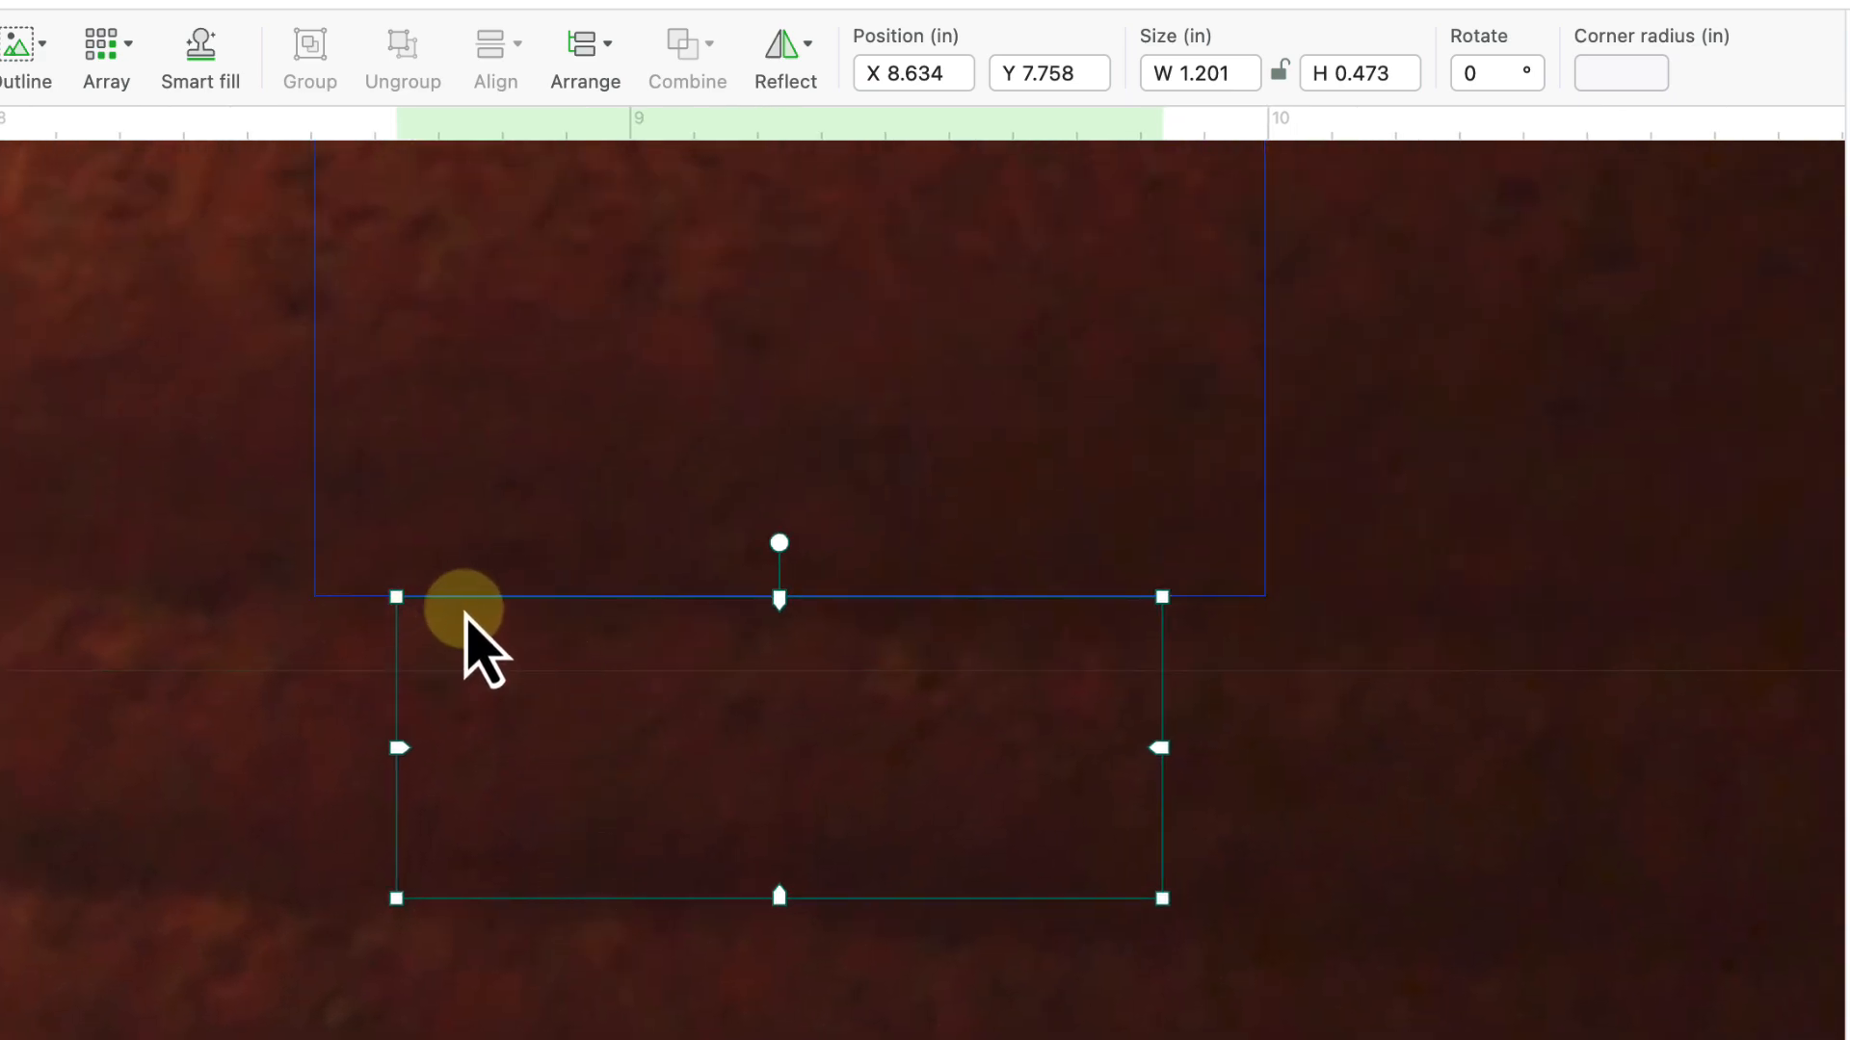
pyautogui.scroll(4, 487, 636)
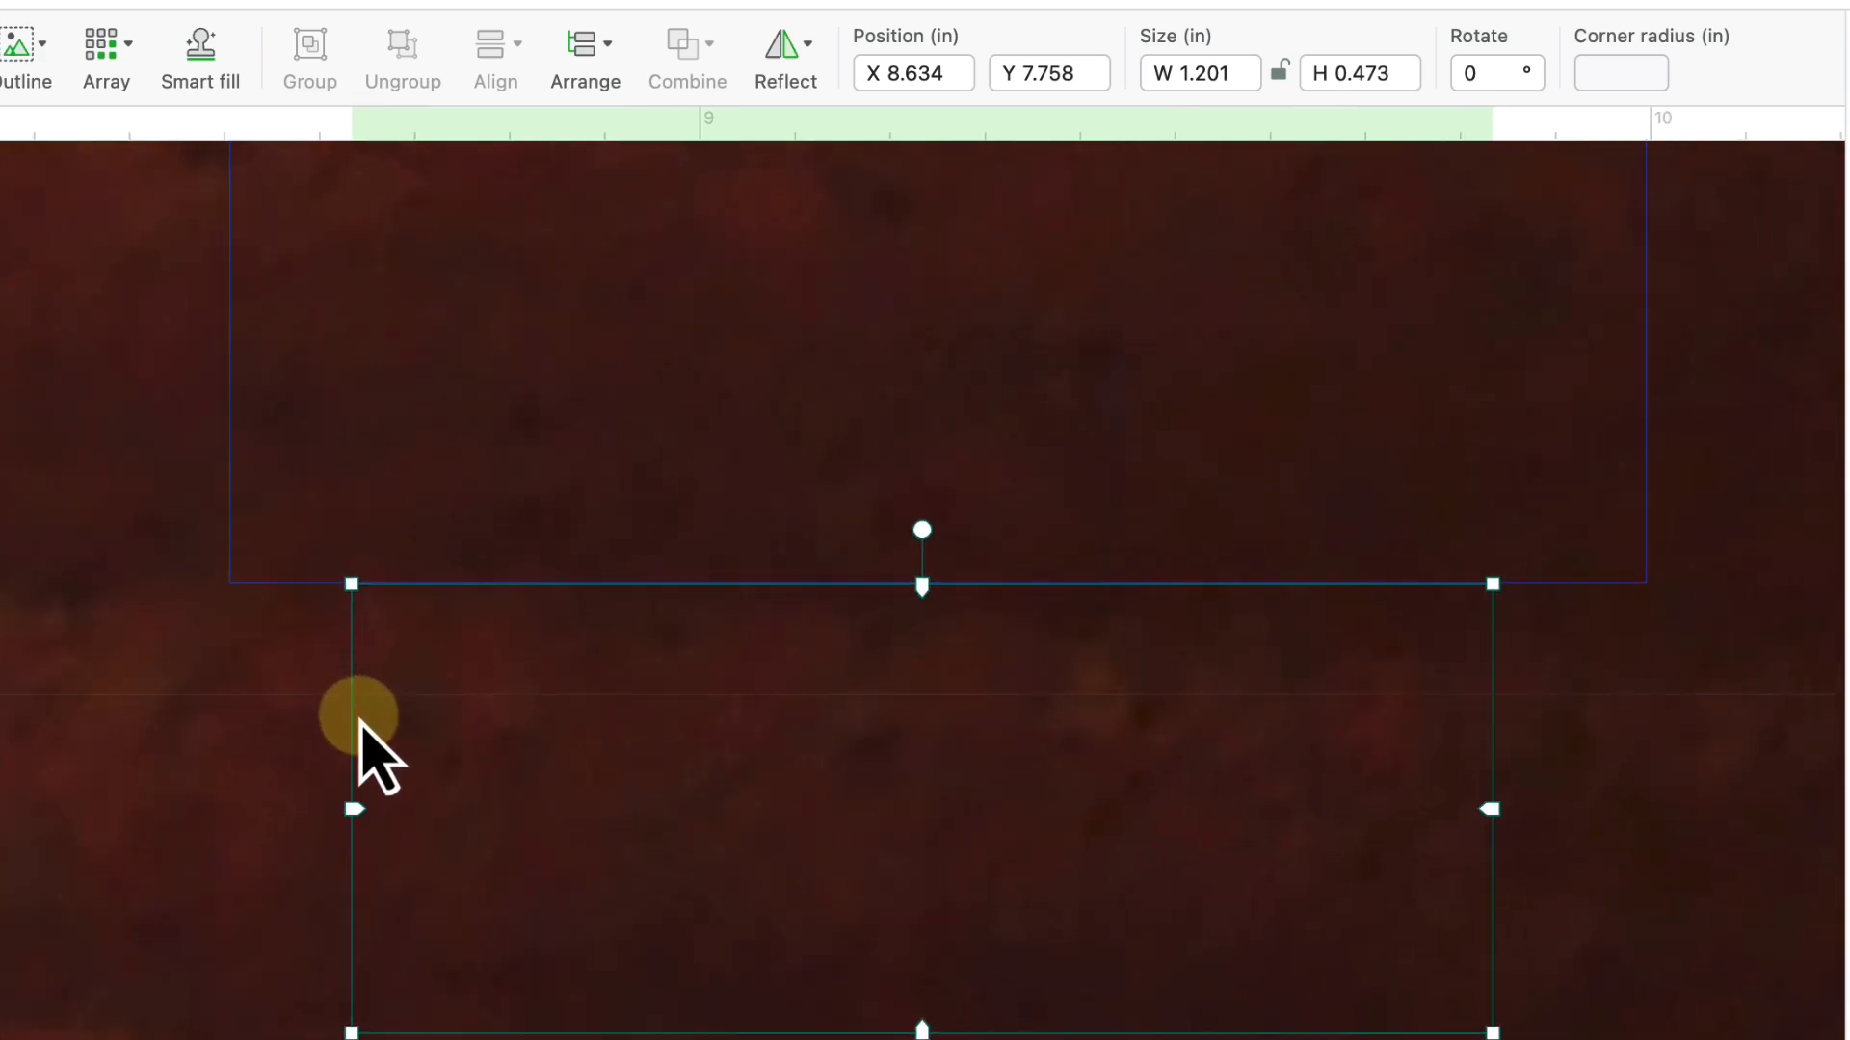
pyautogui.moveTo(354, 725); pyautogui.dragTo(370, 725)
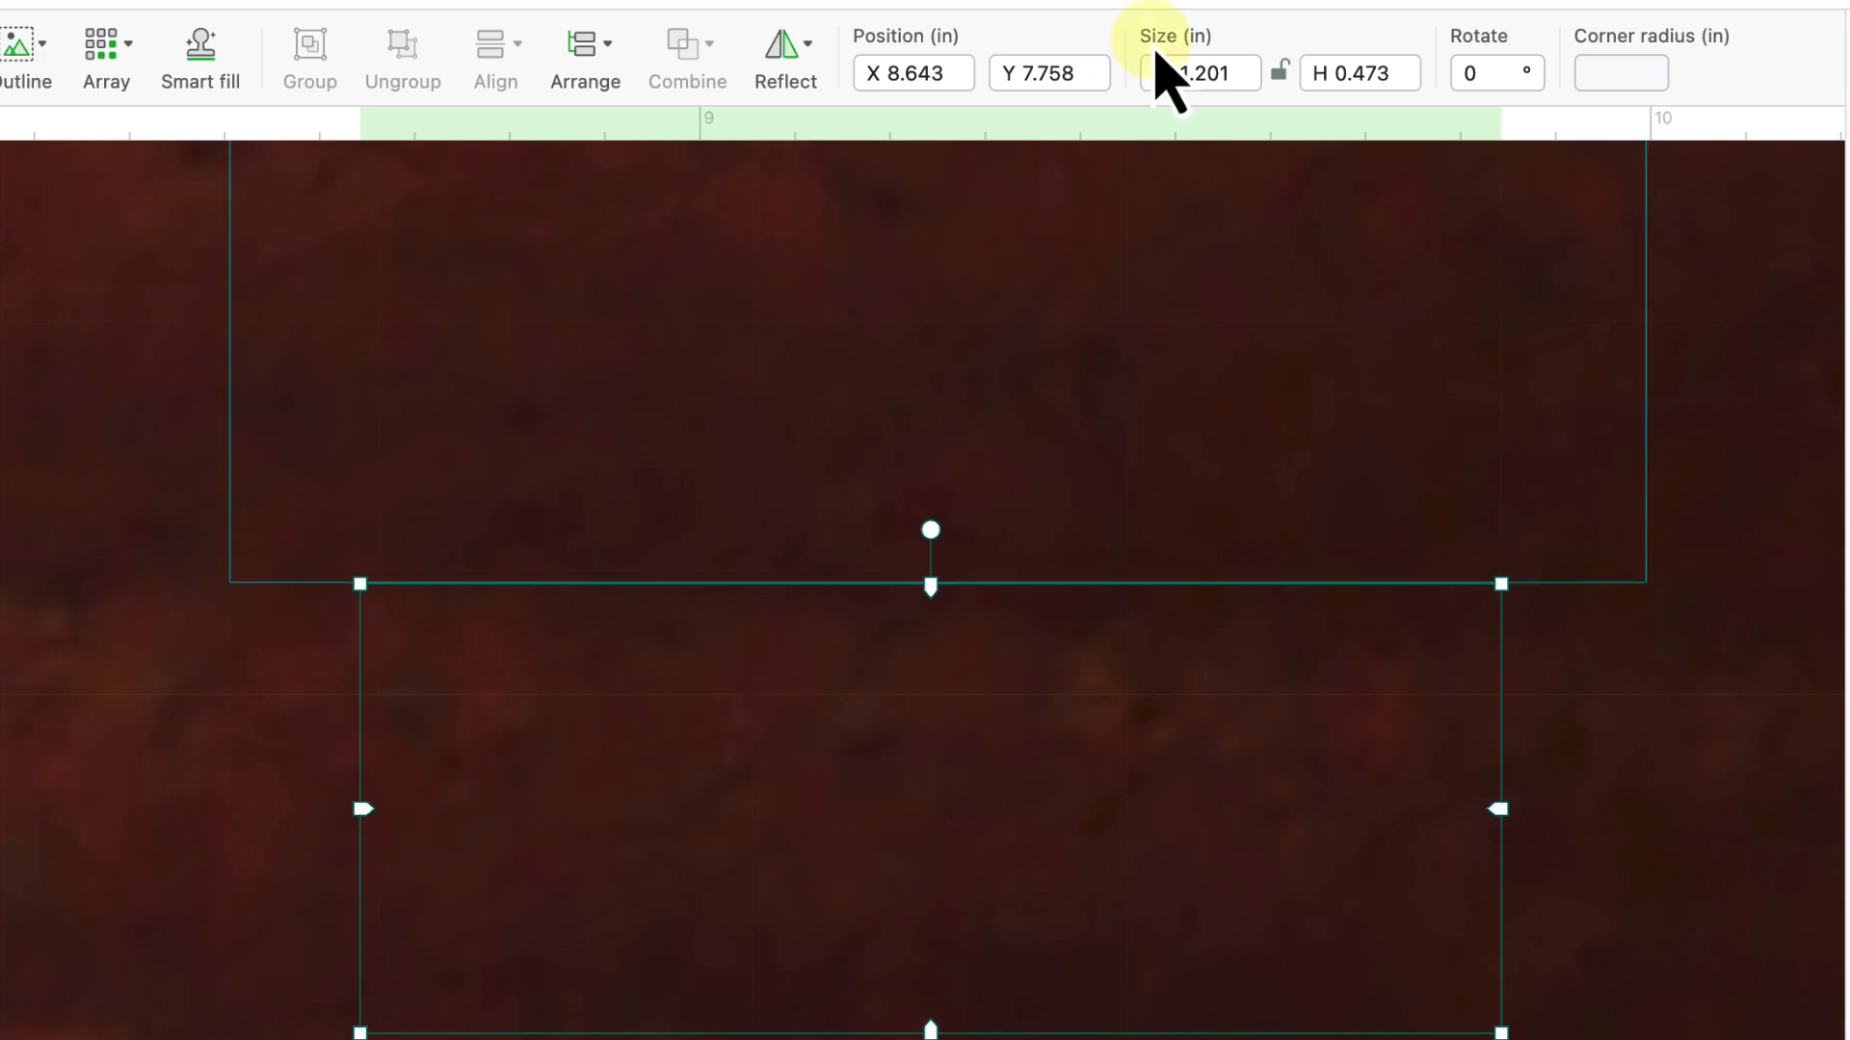
# - Enter width 1 and height 0.125 for the left-leg tab, nudging it right under the leg
pyautogui.click(1206, 77)
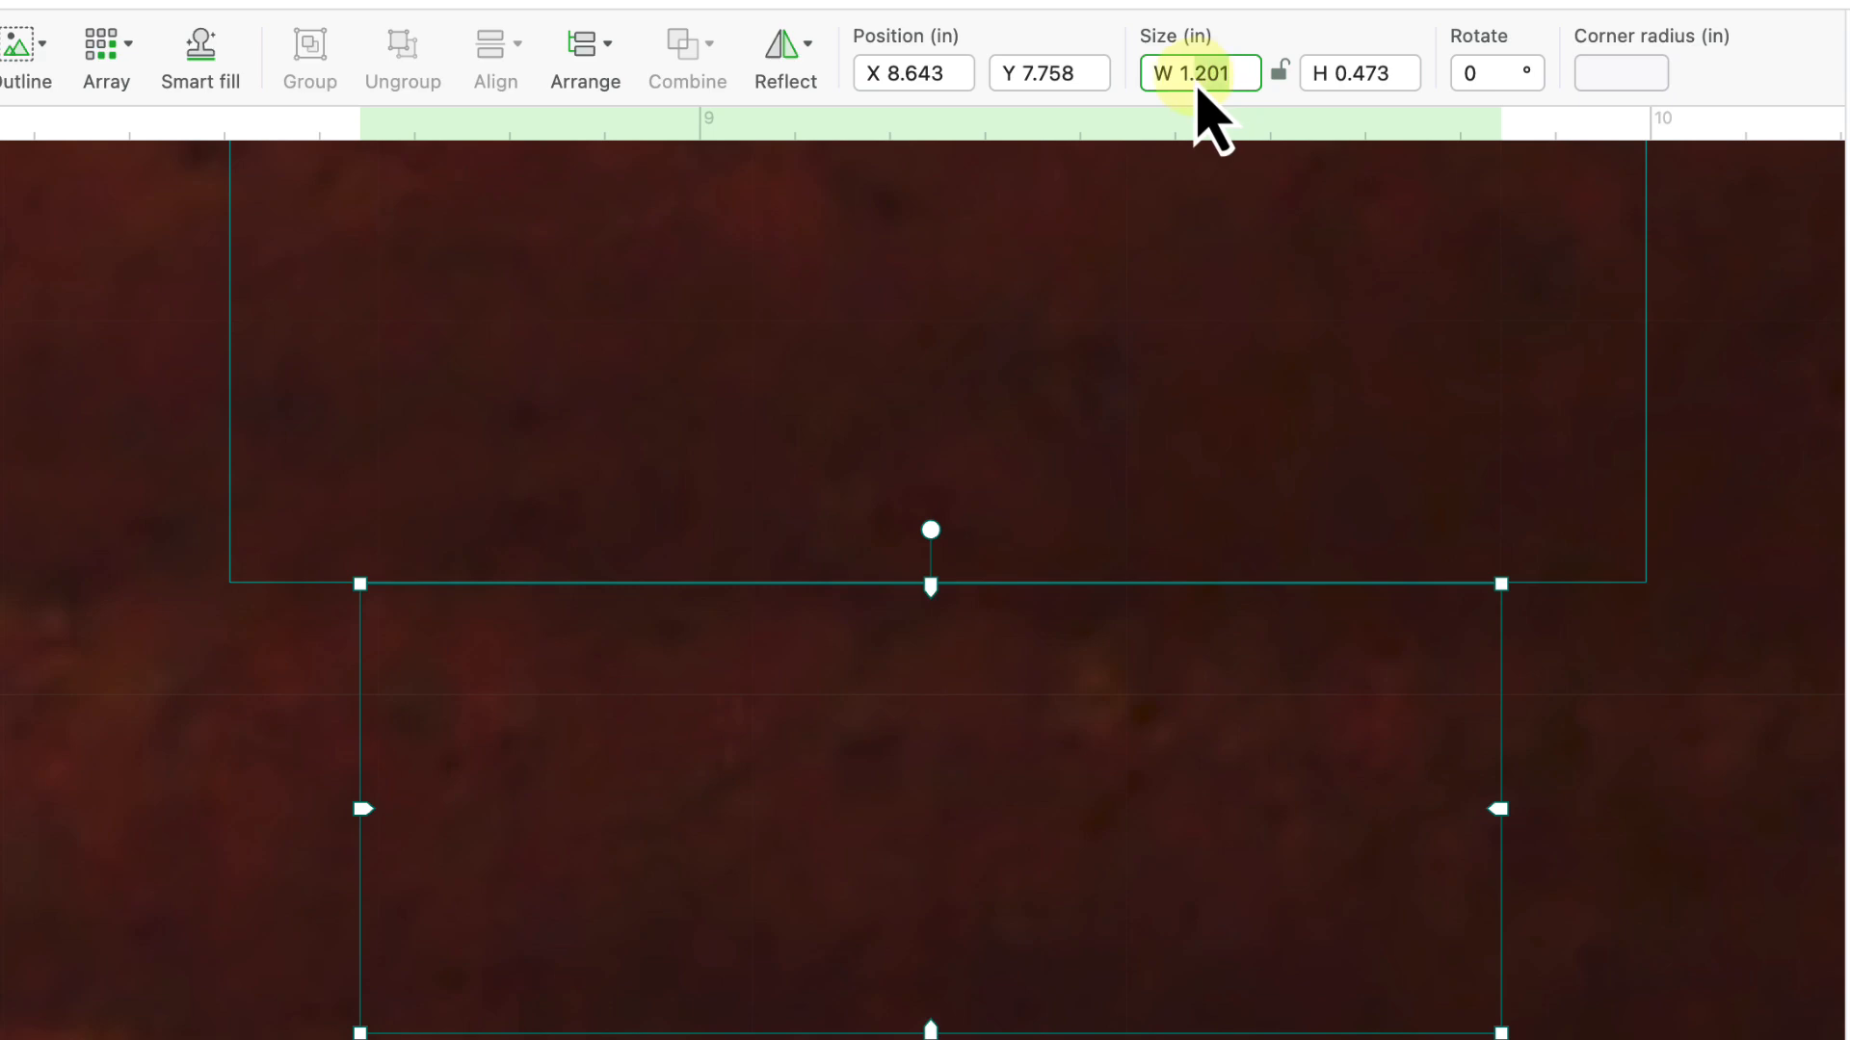
pyautogui.press('BackSpace')
pyautogui.press('BackSpace')
pyautogui.press('BackSpace')
pyautogui.press('Return')
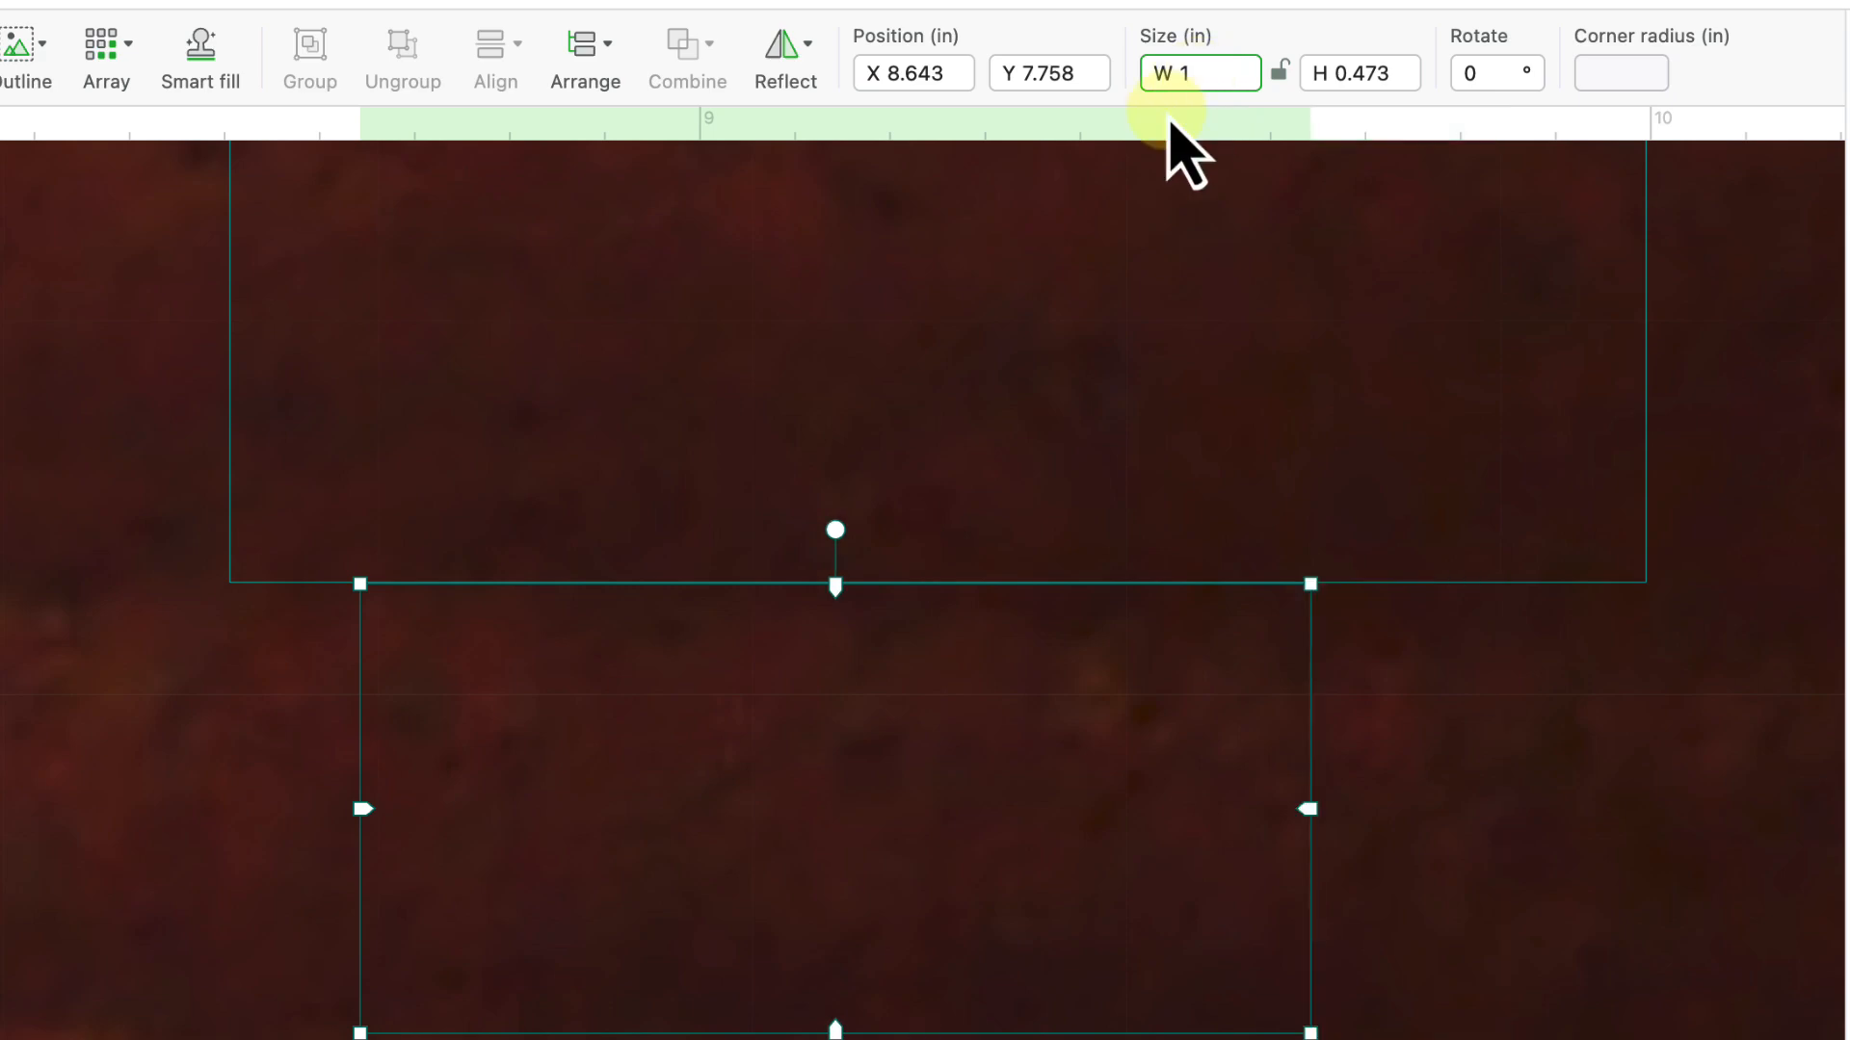
pyautogui.click(546, 1023)
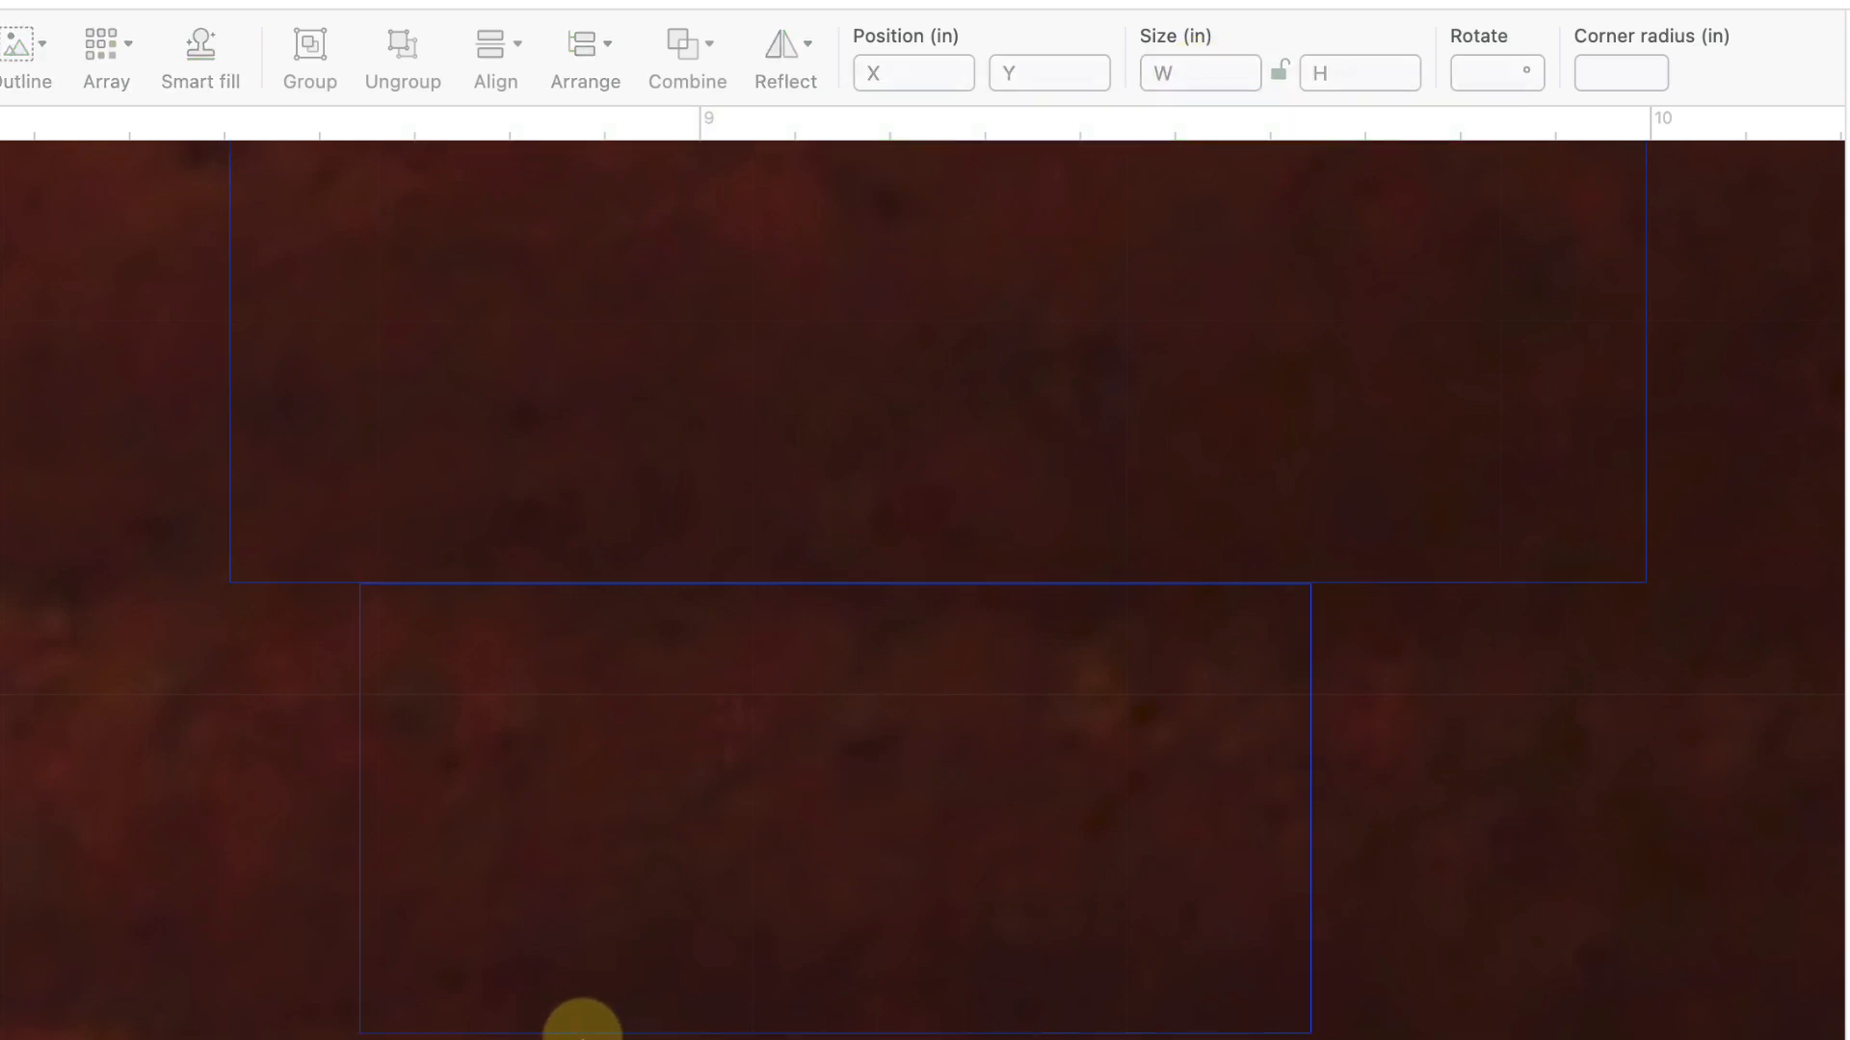
pyautogui.moveTo(370, 908); pyautogui.dragTo(463, 923)
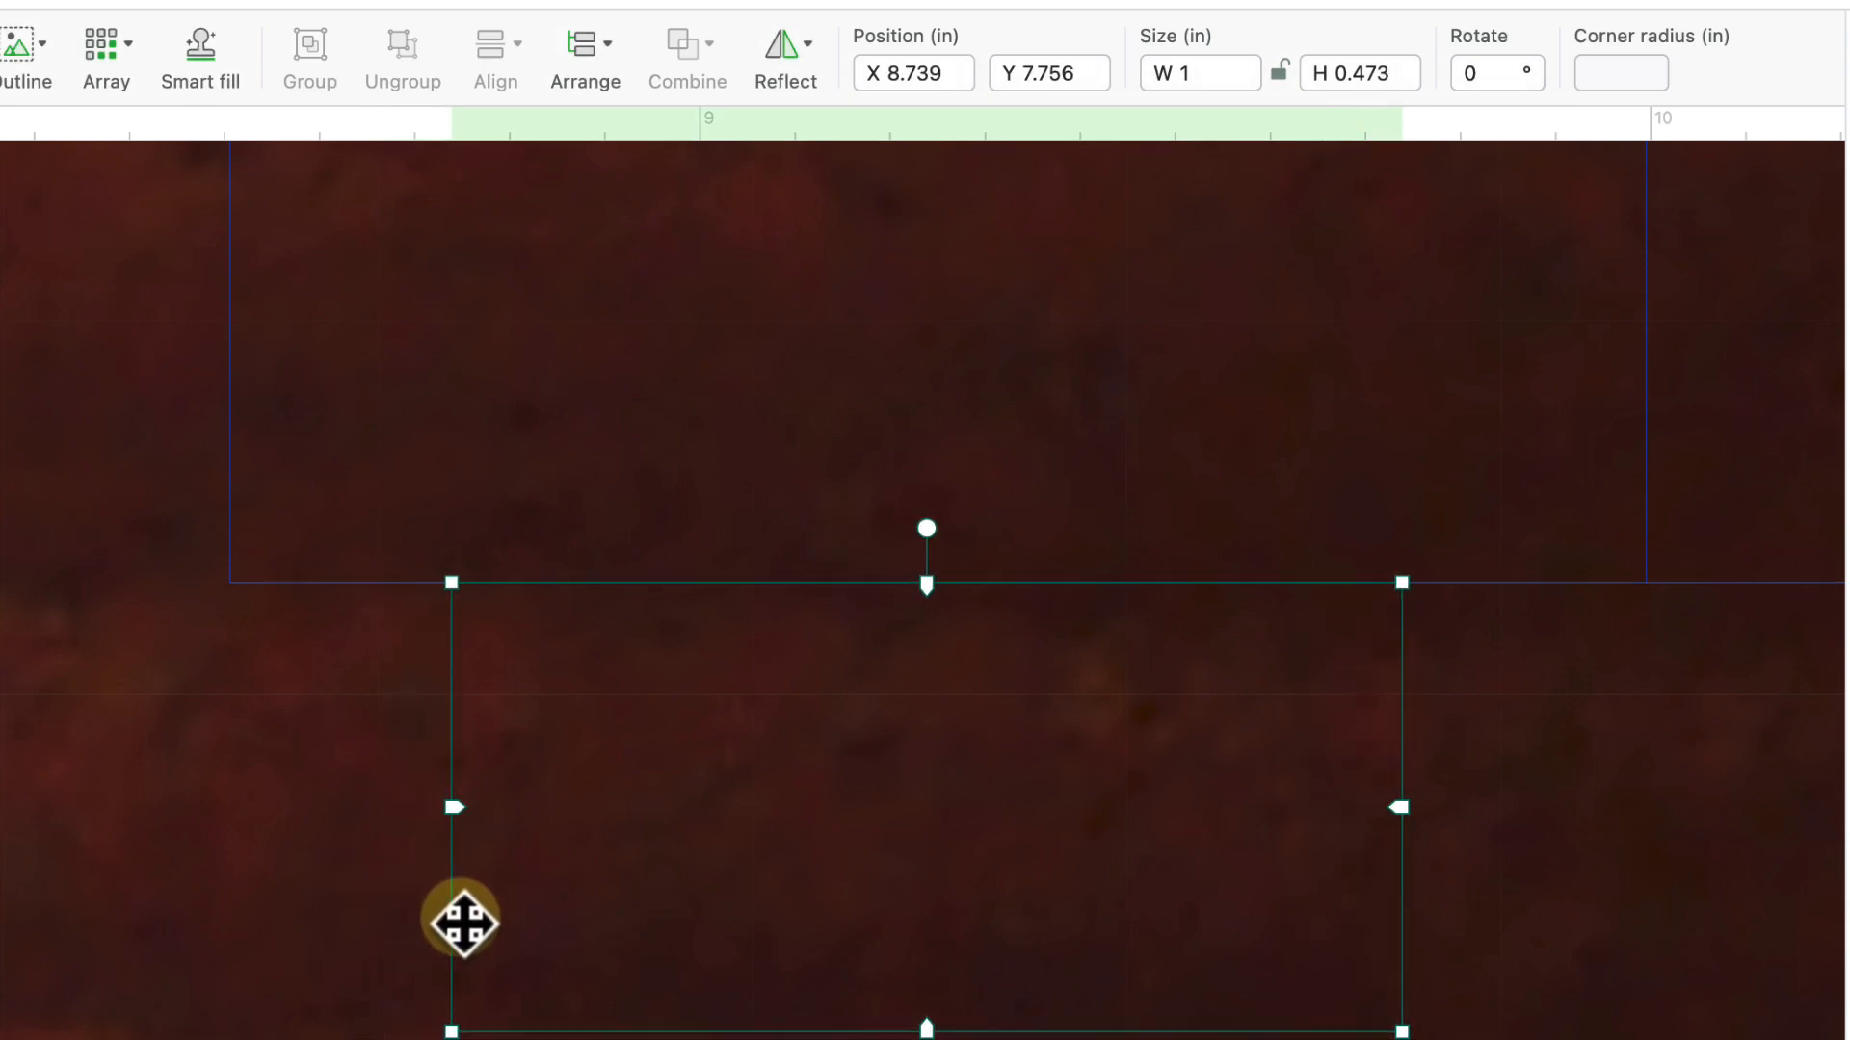
pyautogui.click(1375, 82)
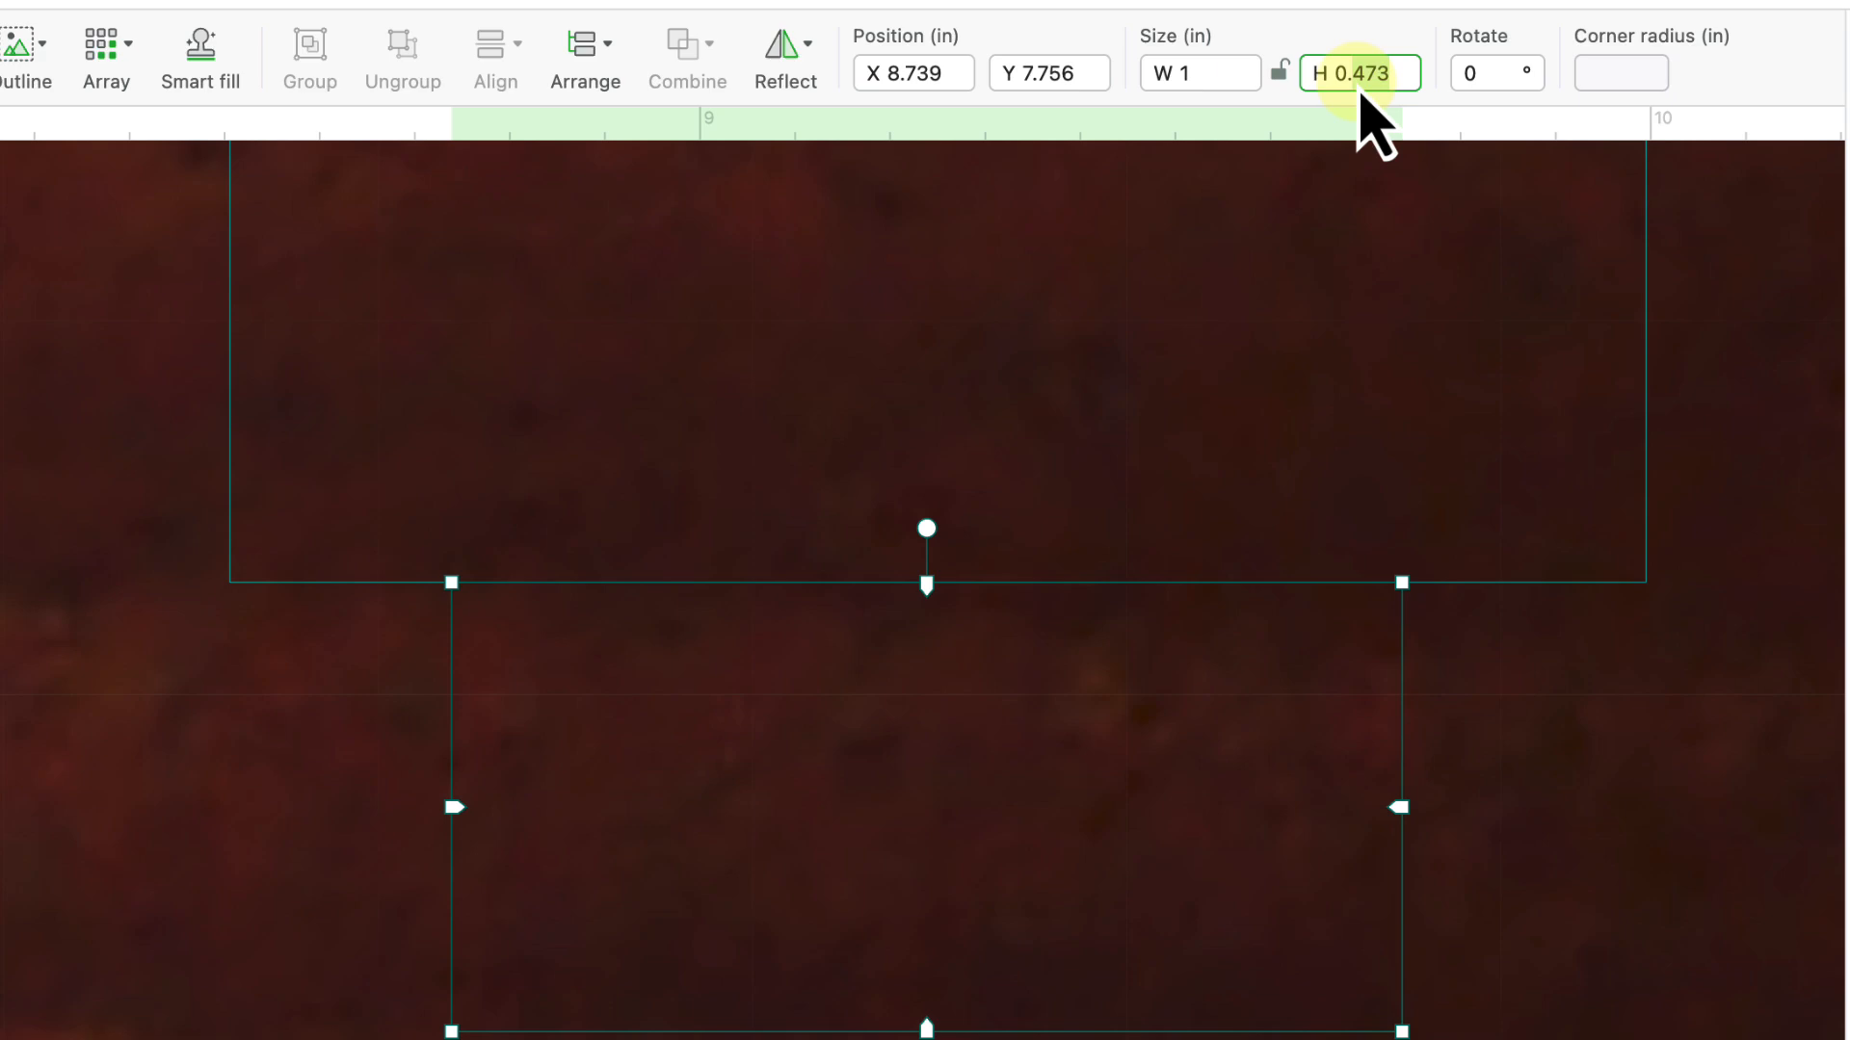
pyautogui.write('0.125')
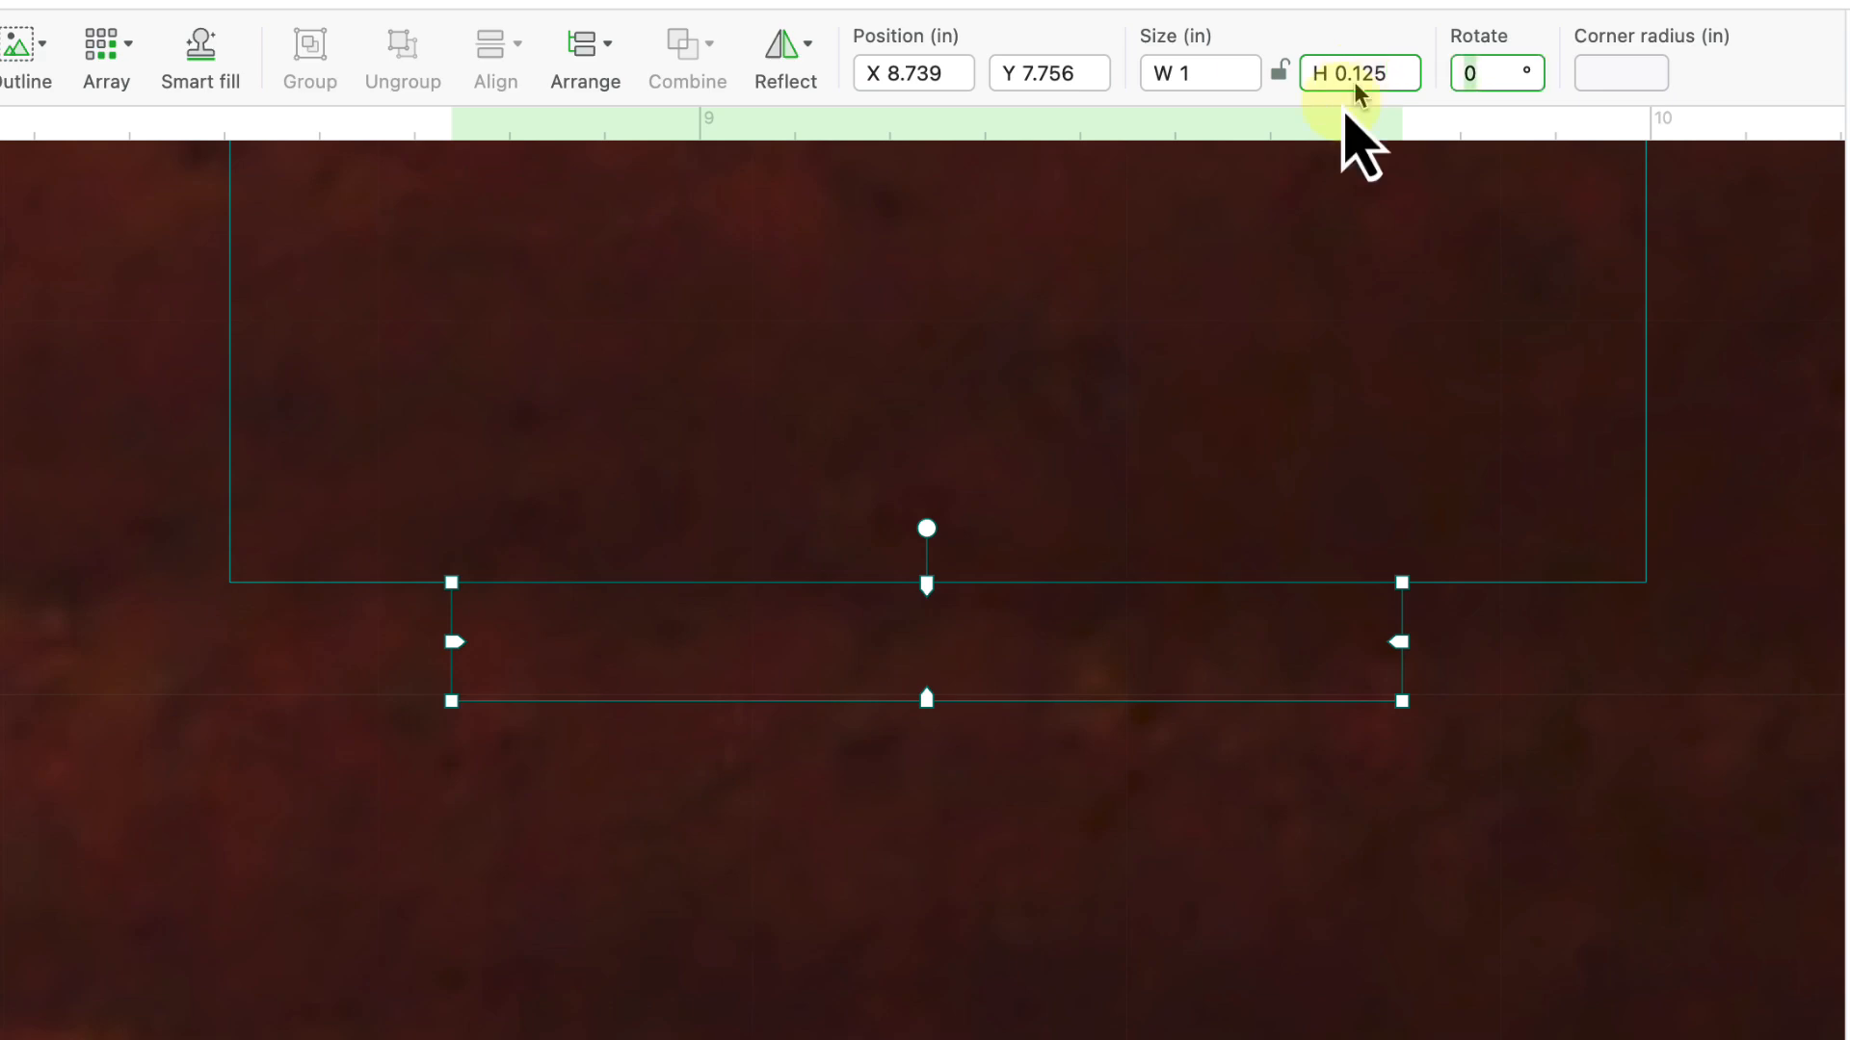
pyautogui.click(1129, 800)
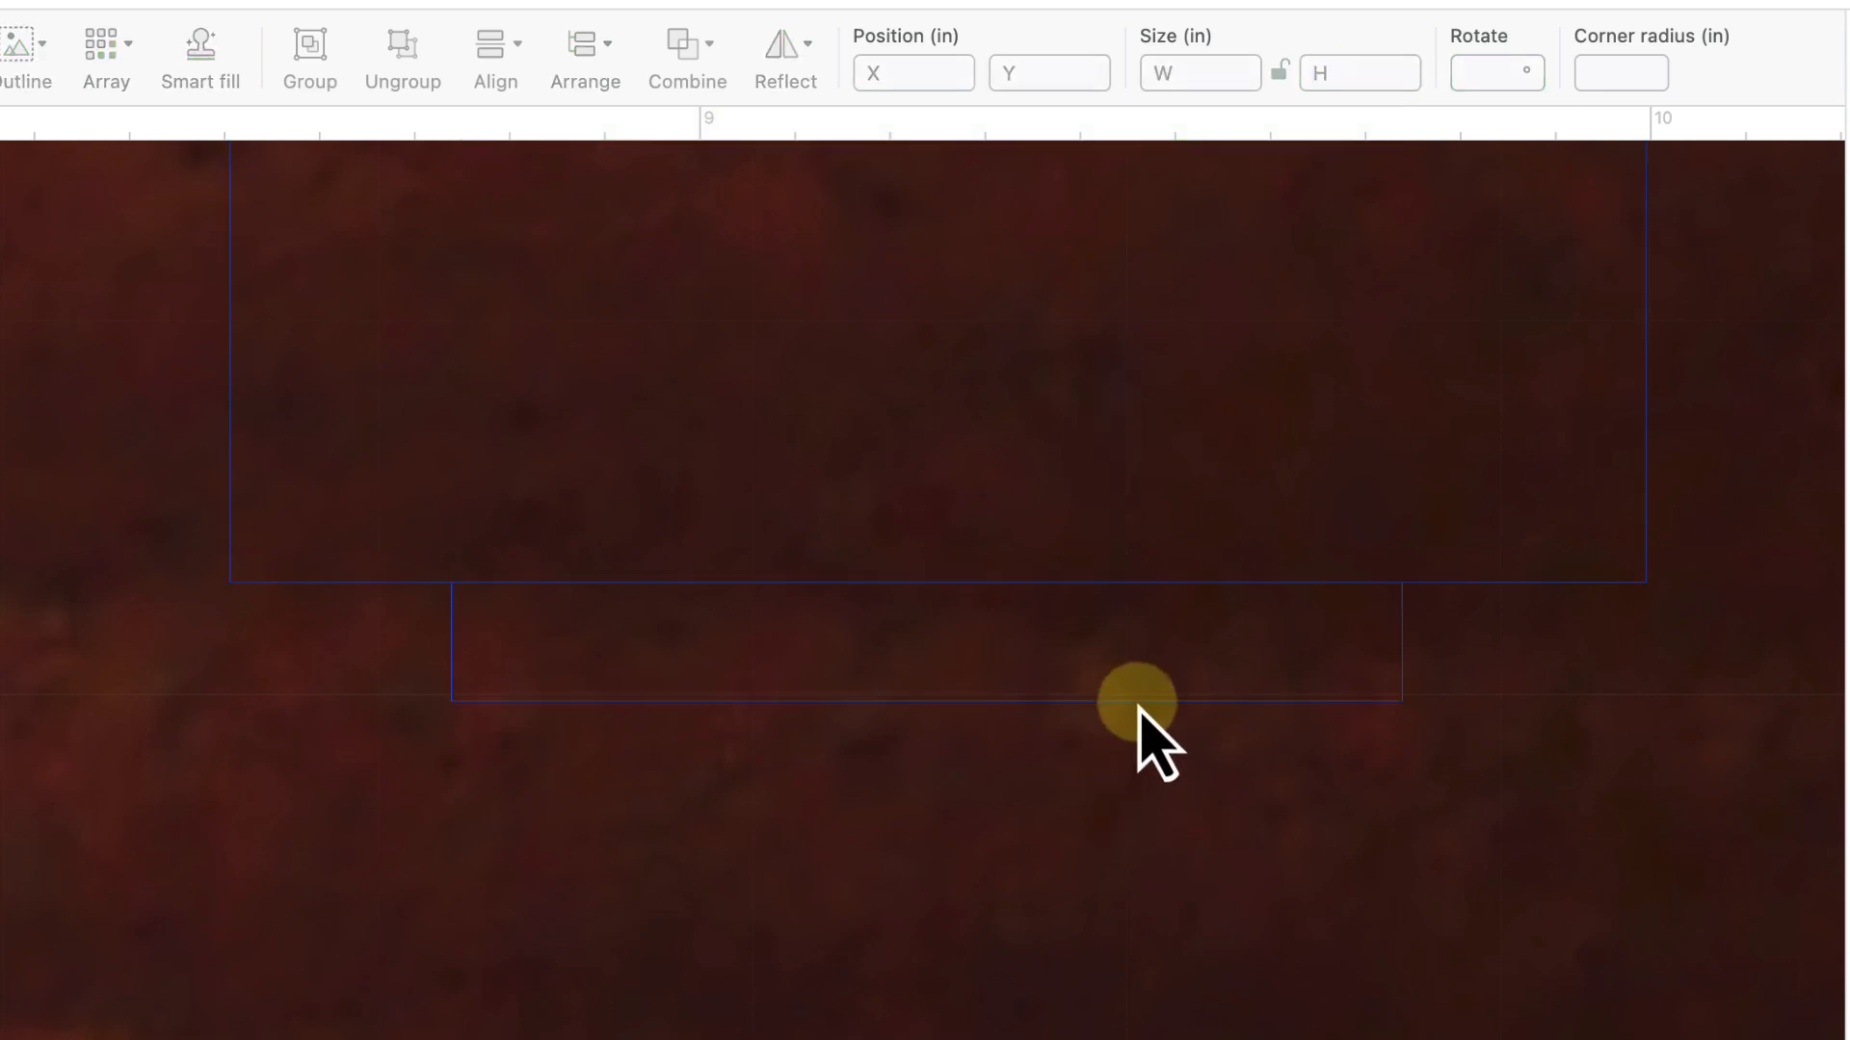
pyautogui.click(1400, 655)
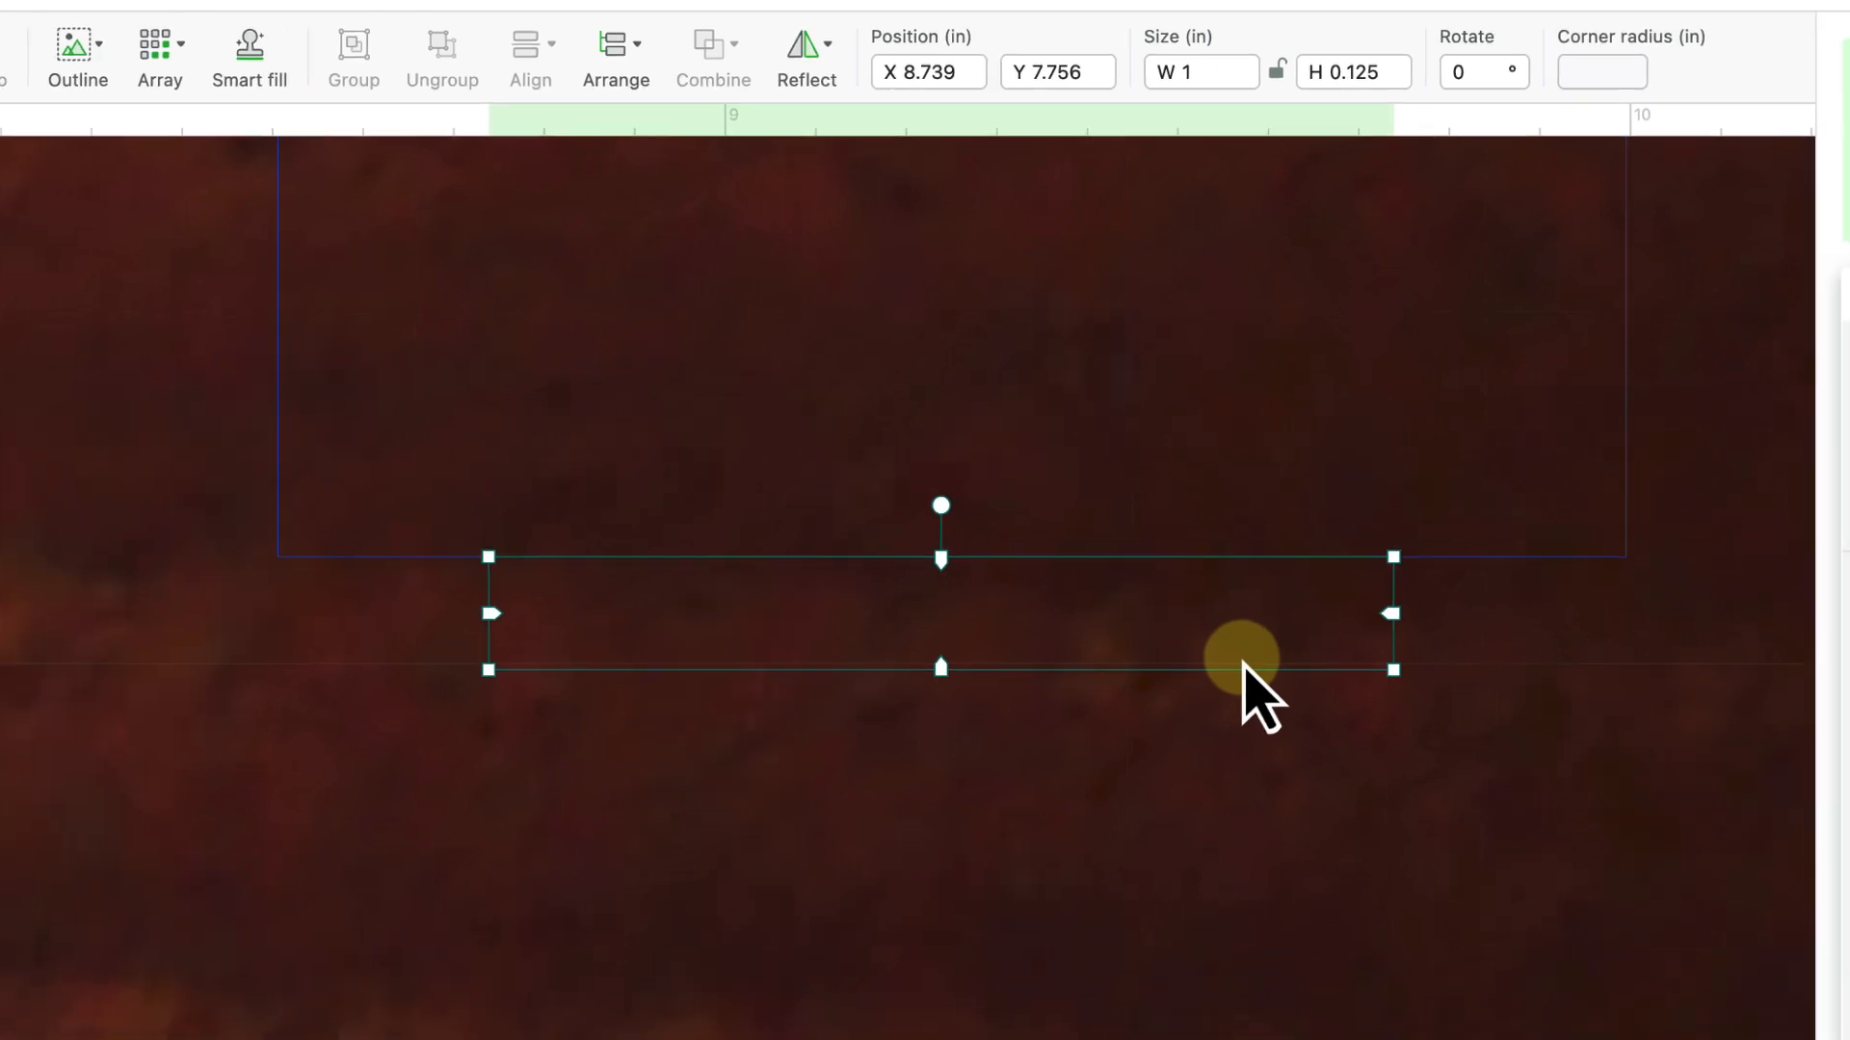
# - Place a 1 × 0.125 in tab copy beneath the M's middle leg
pyautogui.scroll(-5, 1243, 692)
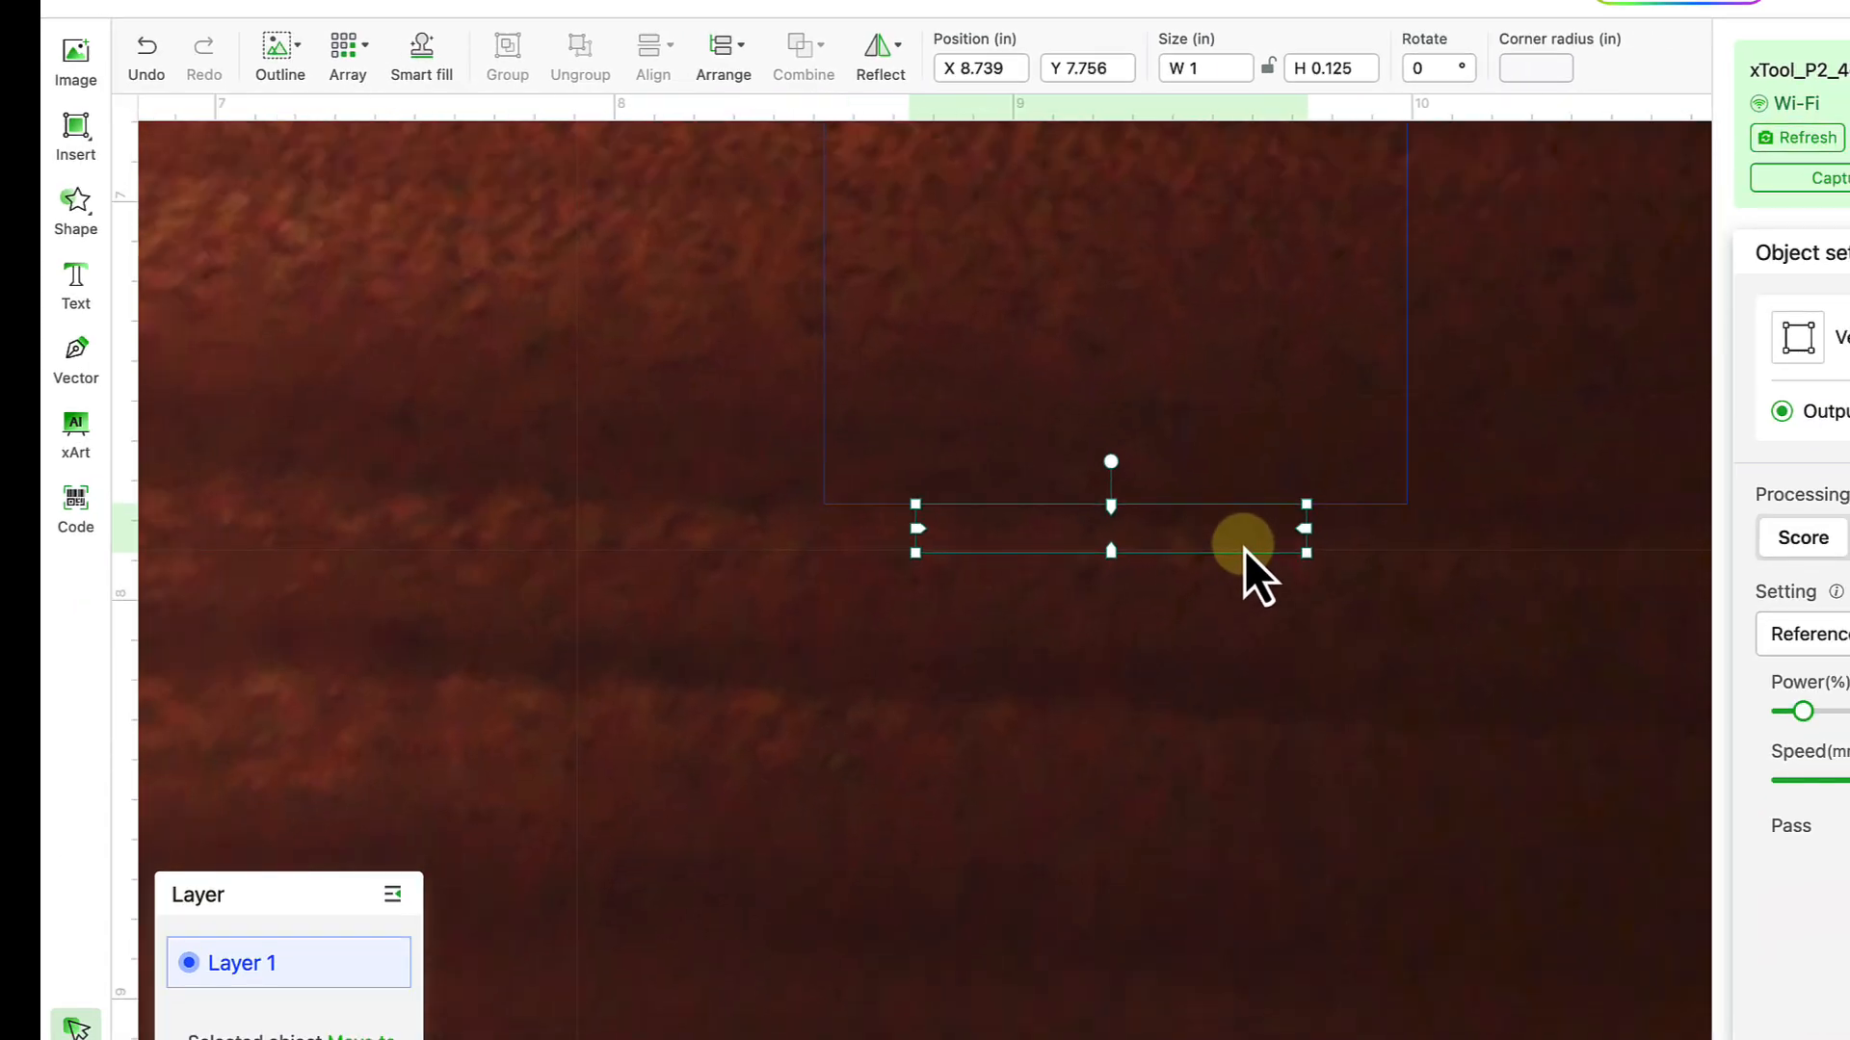
pyautogui.hscroll(3, 1245, 549)
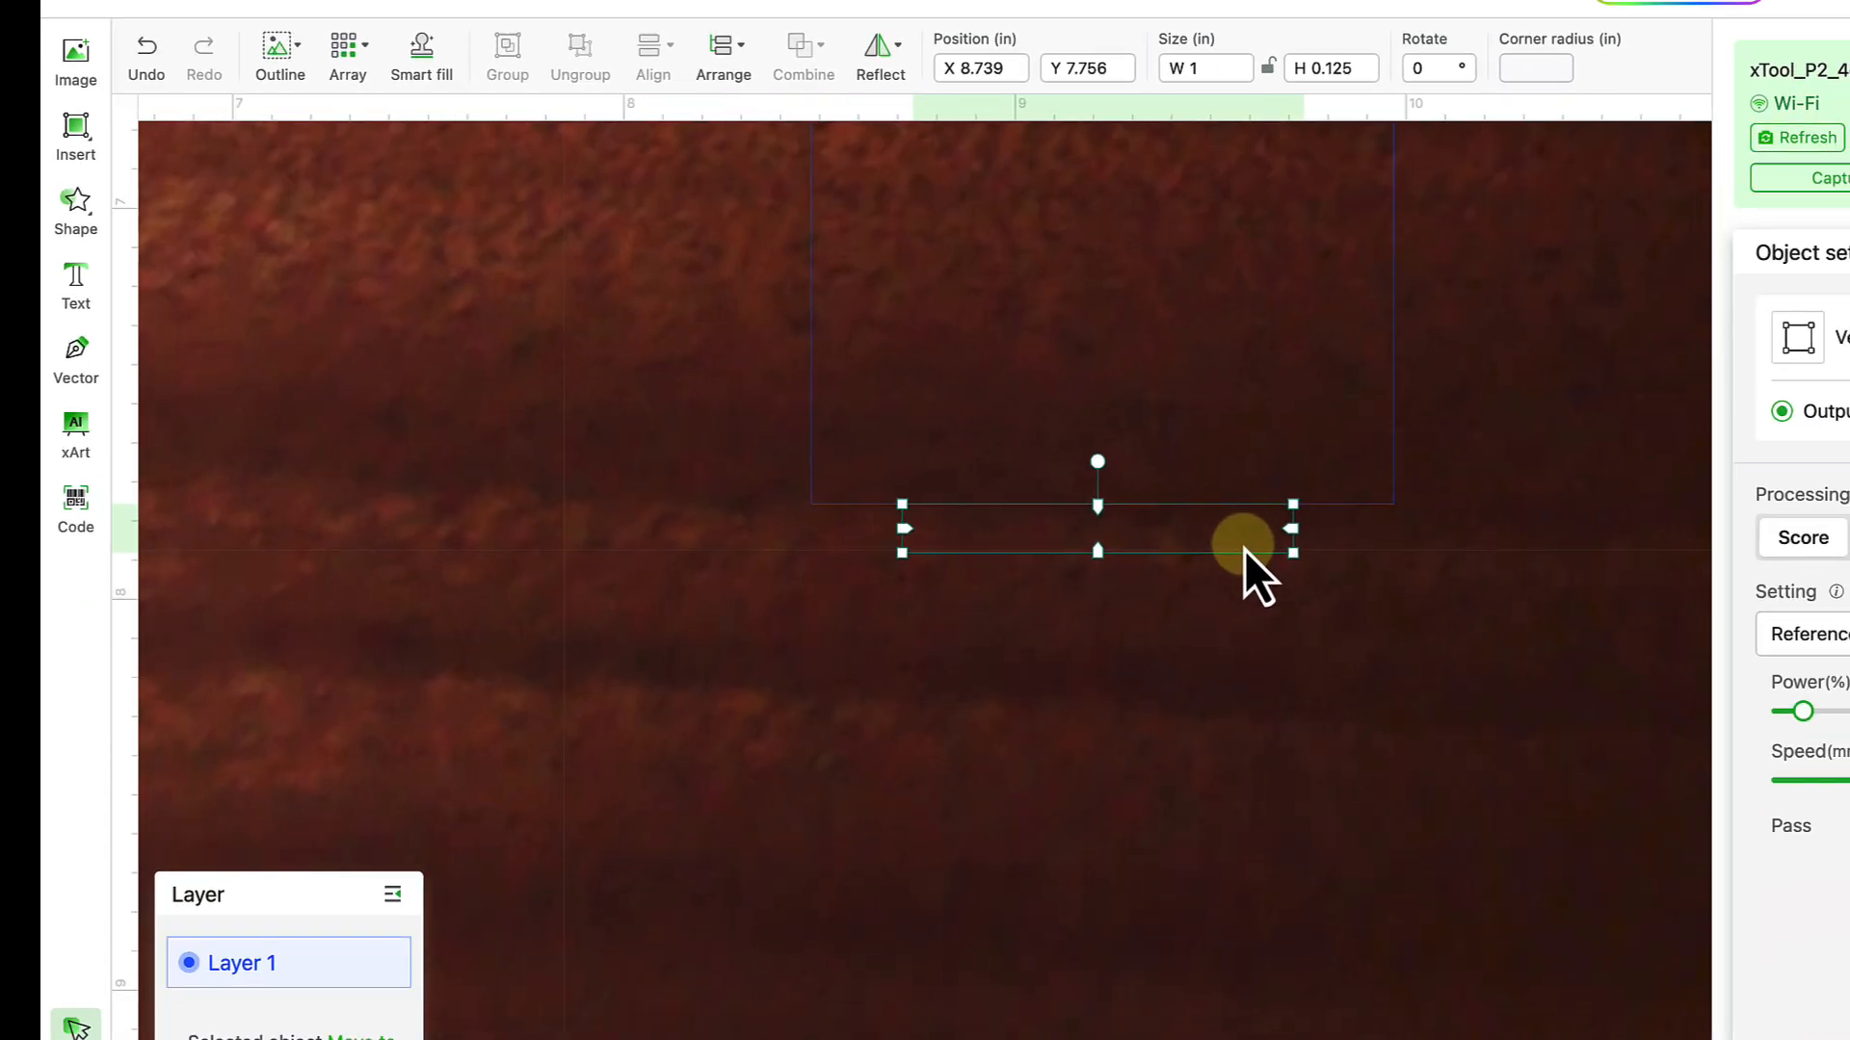
pyautogui.scroll(1, 1244, 550)
pyautogui.scroll(-2, 1235, 551)
pyautogui.hscroll(5, 1240, 545)
pyautogui.scroll(1, 1241, 545)
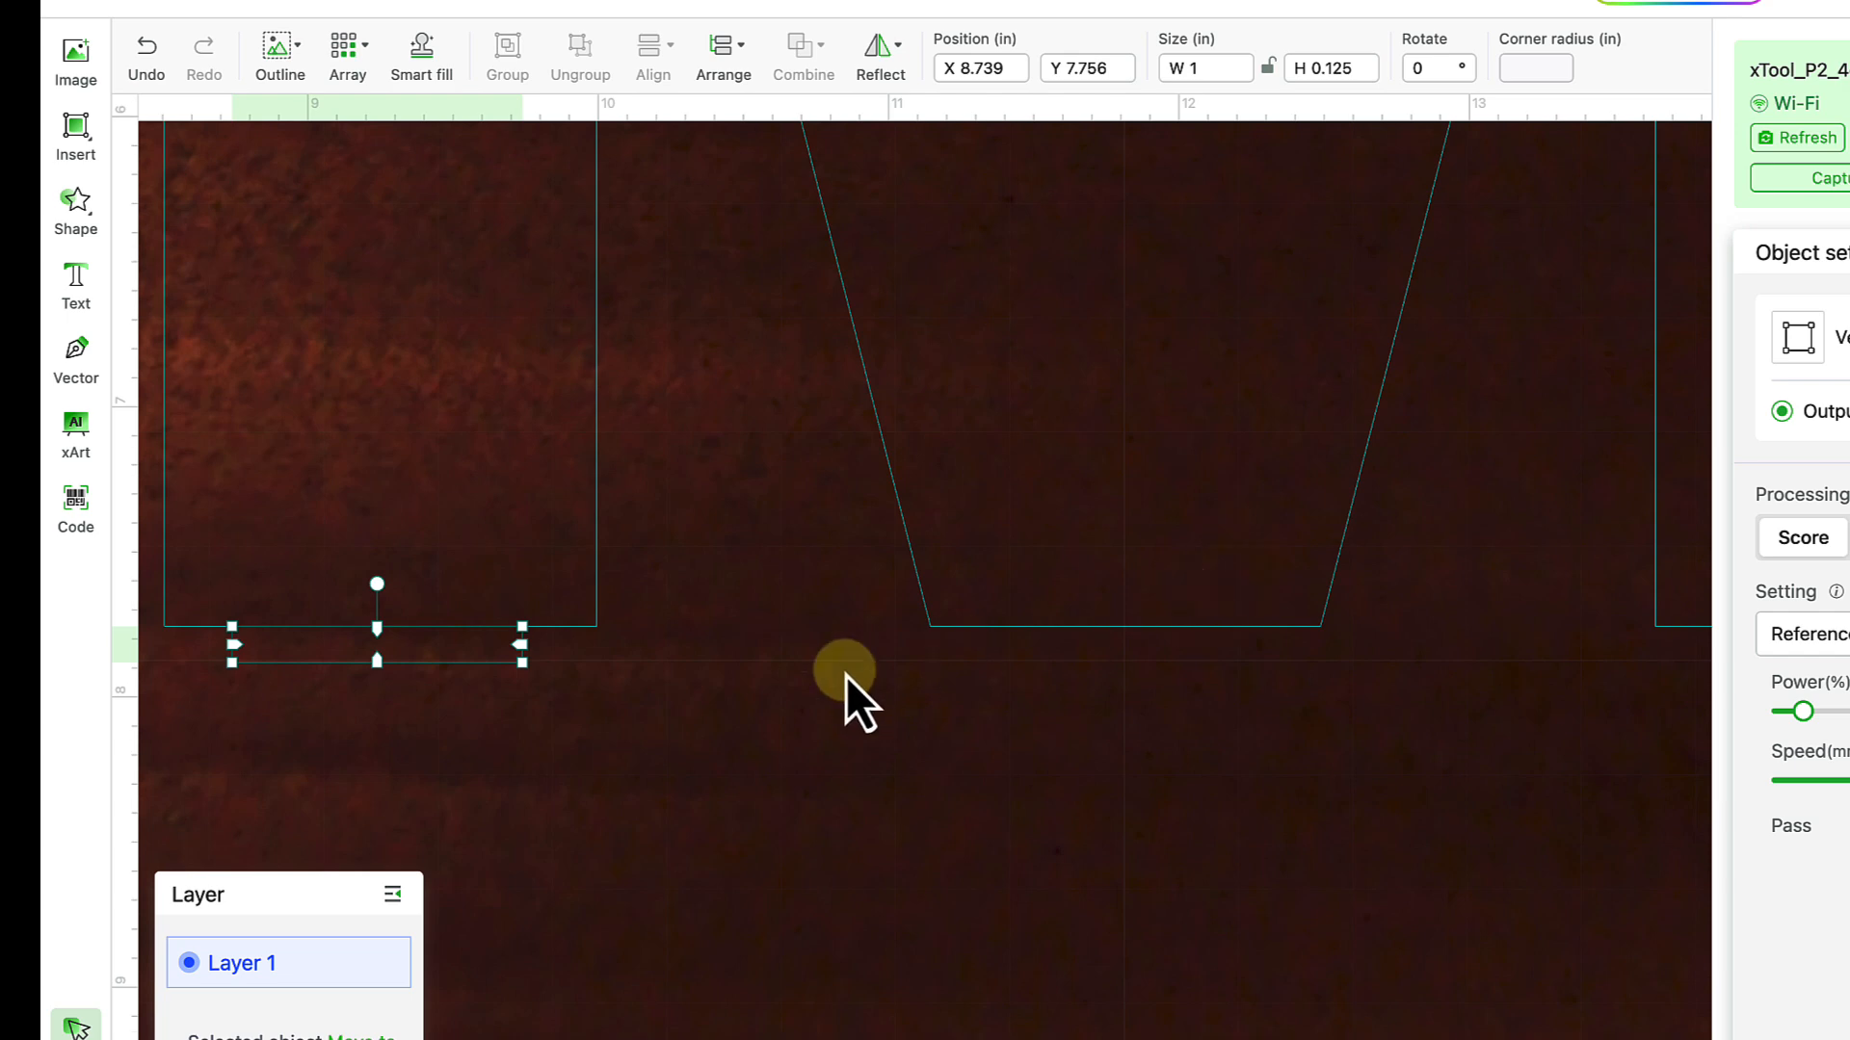
pyautogui.moveTo(339, 644); pyautogui.dragTo(1055, 640)
pyautogui.hscroll(5, 1055, 640)
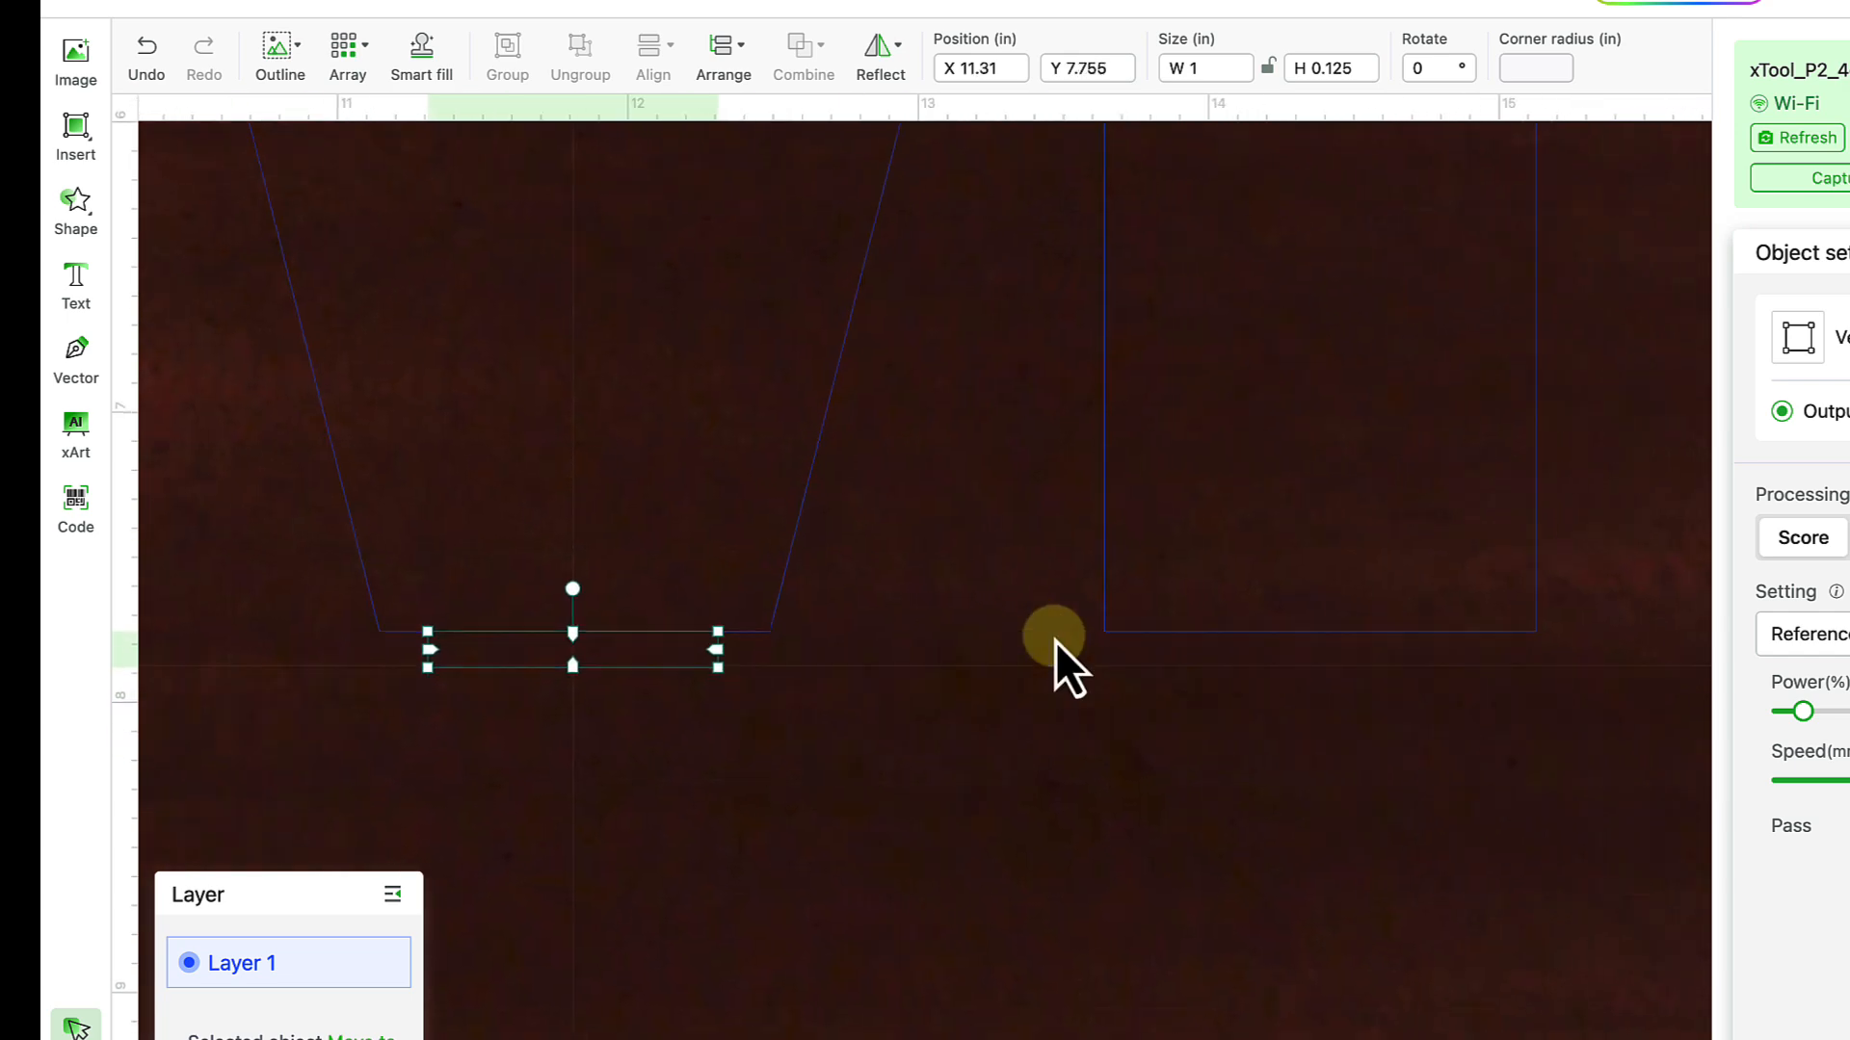
pyautogui.click(1055, 640)
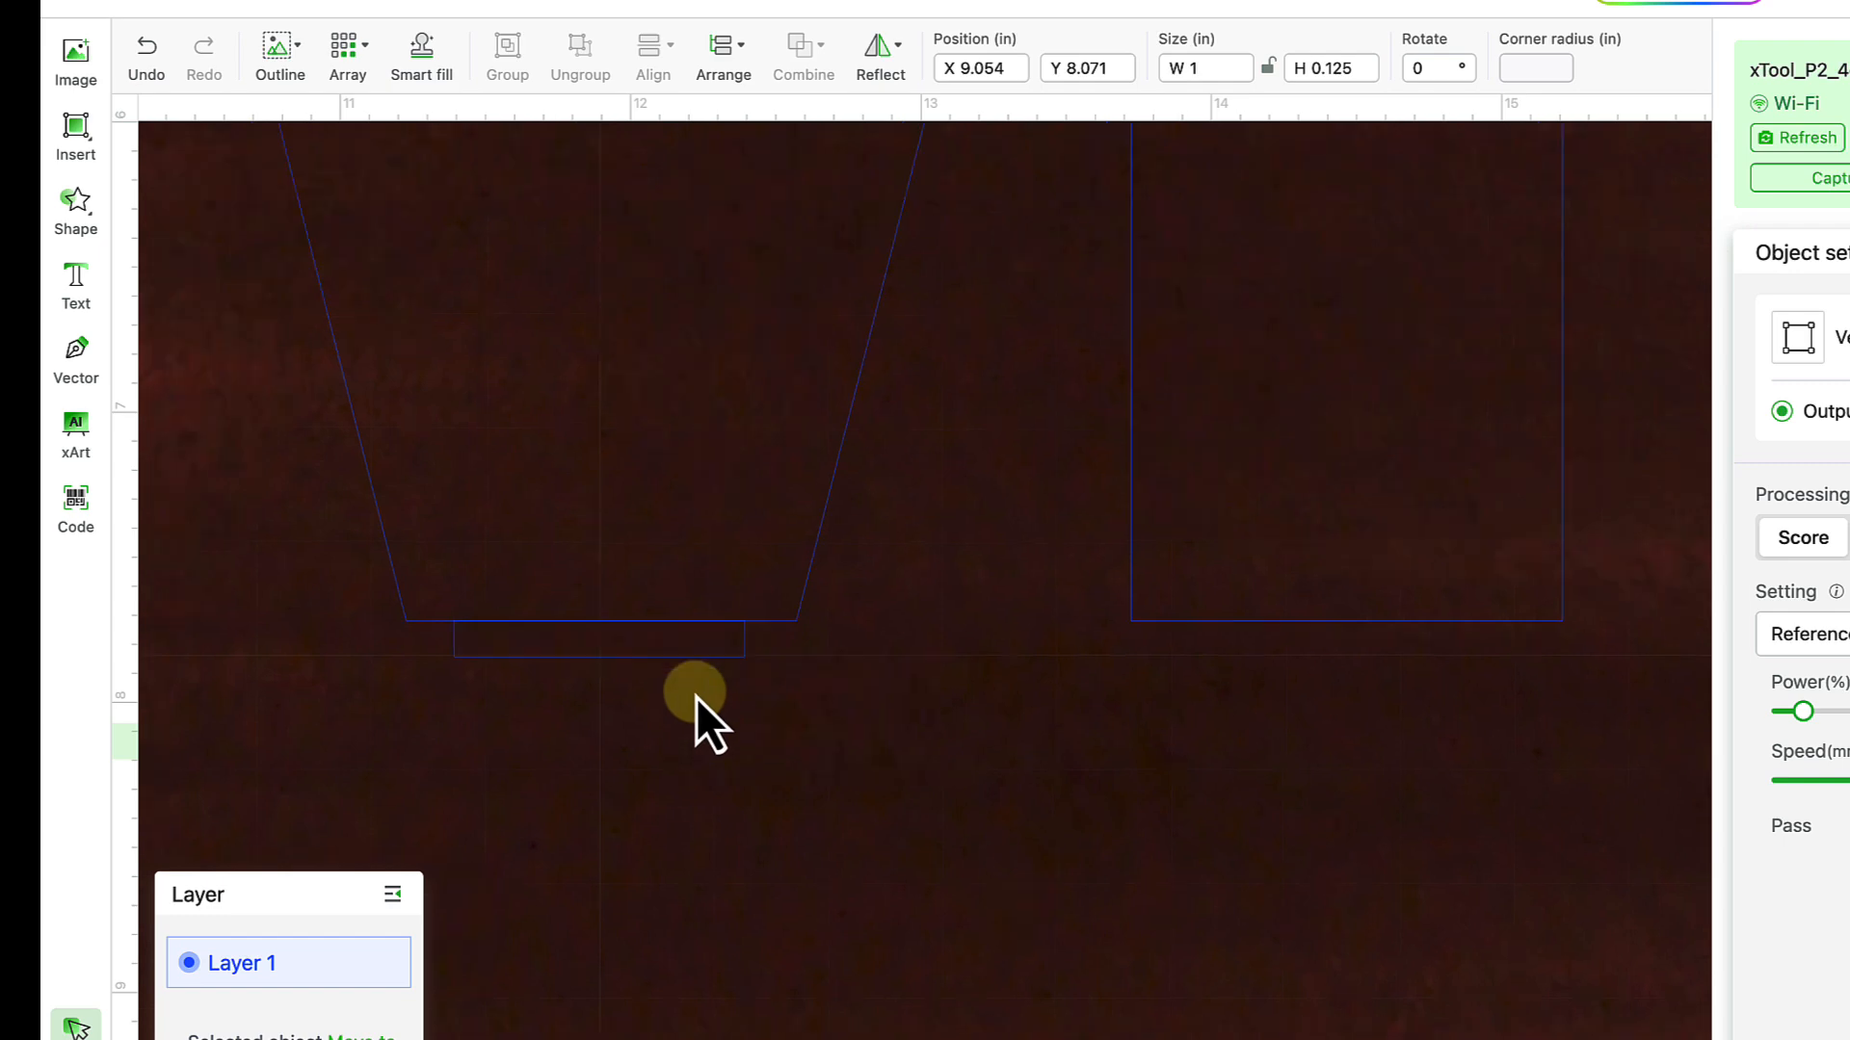
pyautogui.hscroll(-3, 696, 696)
pyautogui.scroll(-1, 695, 697)
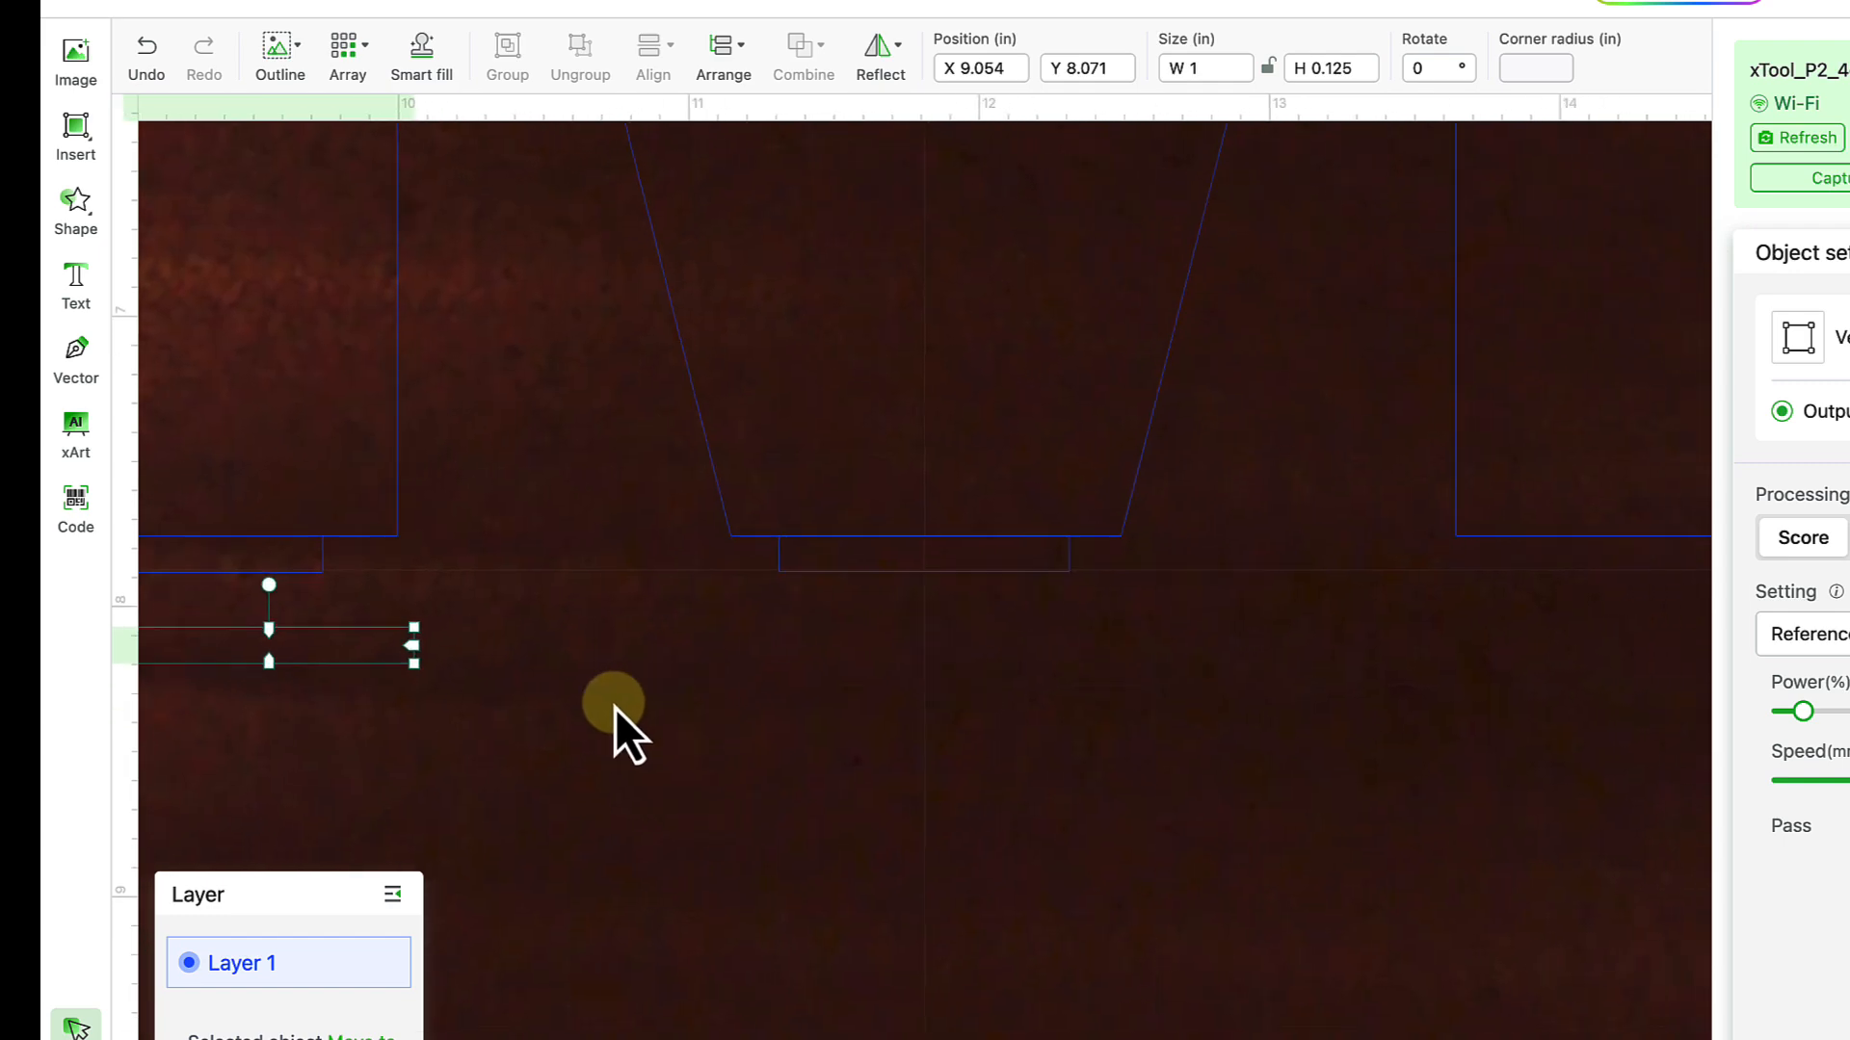
# - Move the spare tab over and line it up beneath the M's right leg
pyautogui.click(377, 674)
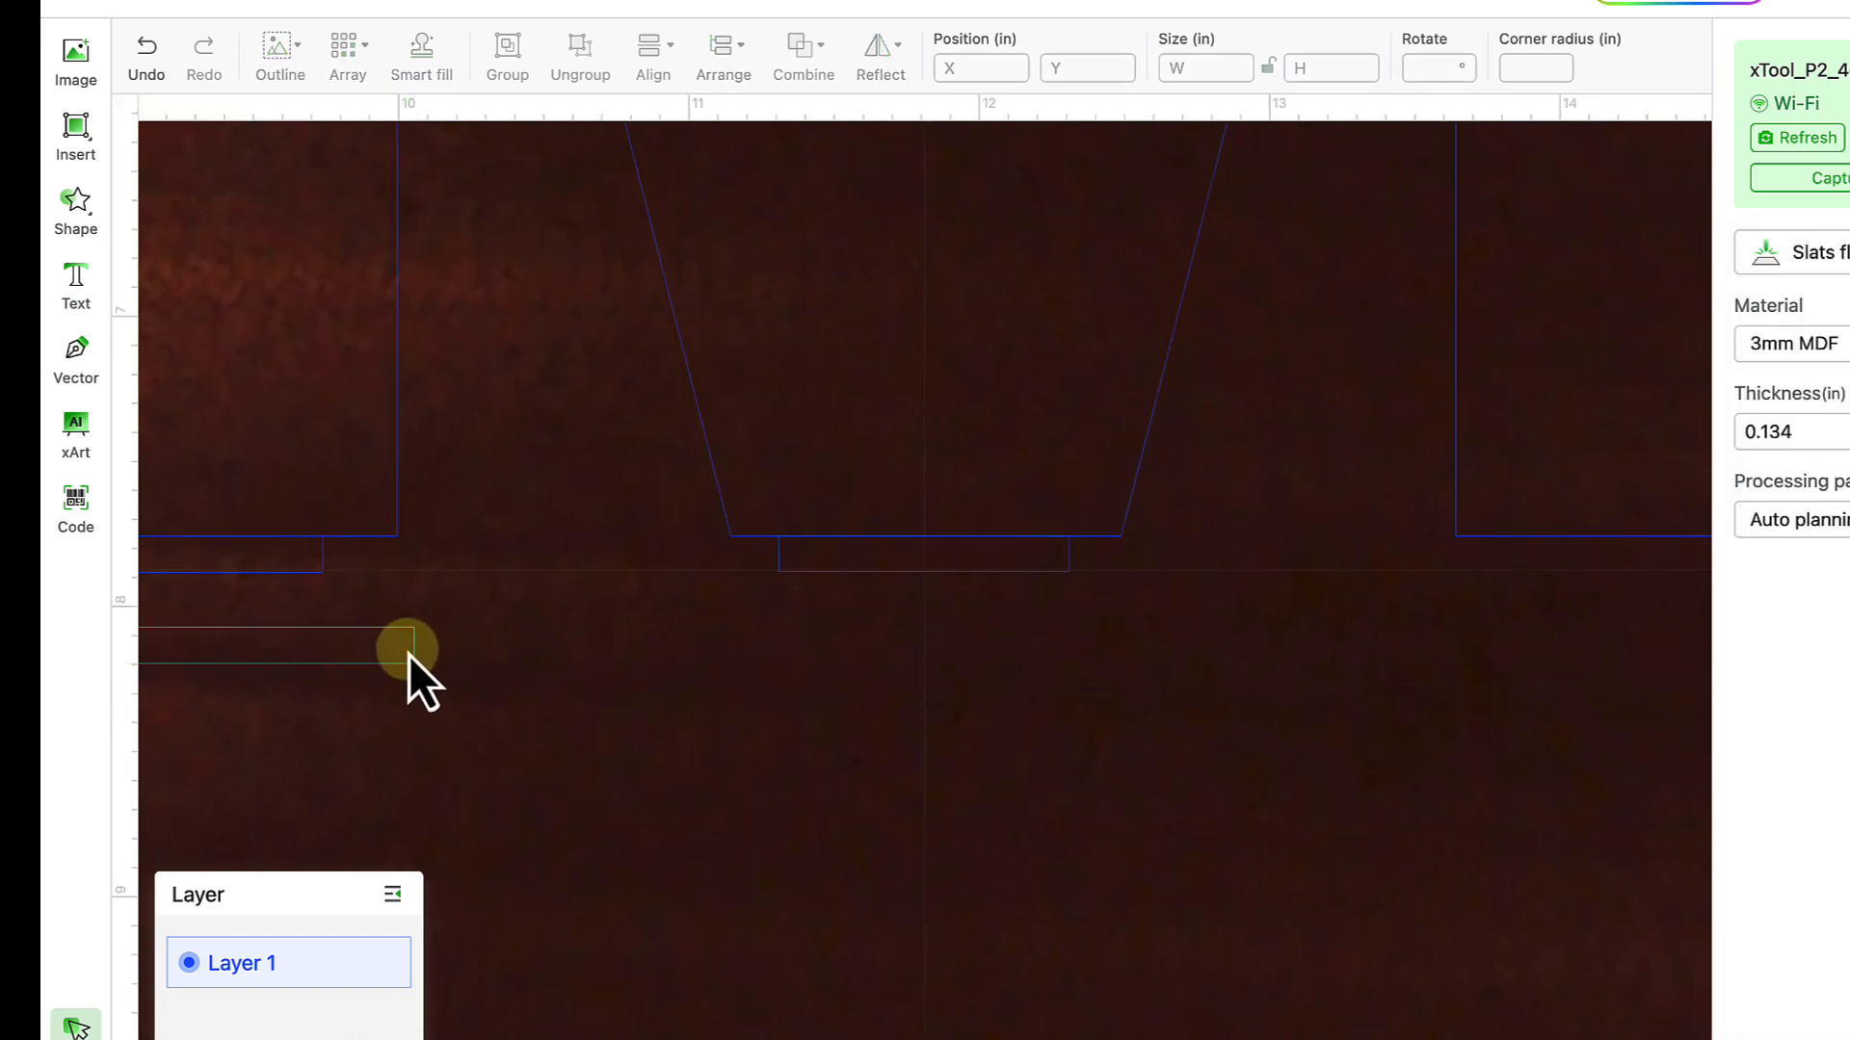
pyautogui.moveTo(408, 656); pyautogui.dragTo(1616, 633)
pyautogui.hscroll(4, 1617, 633)
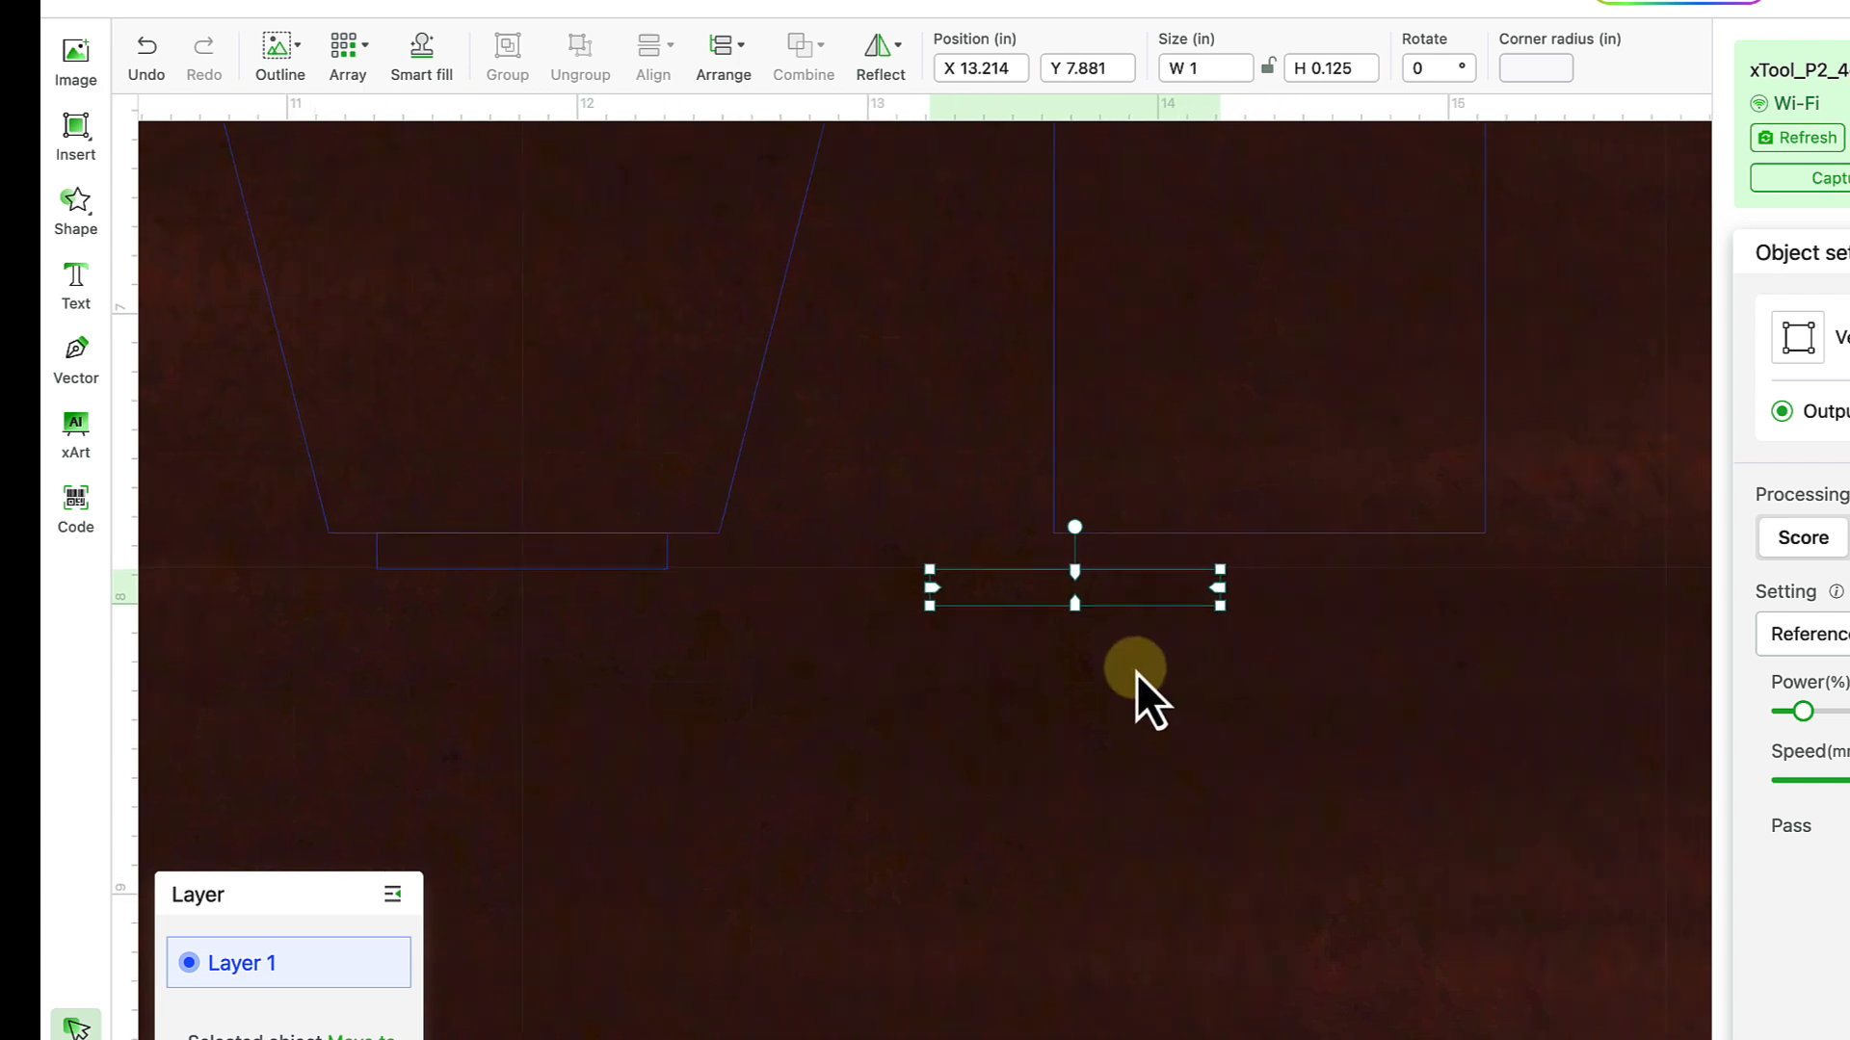
pyautogui.click(1159, 616)
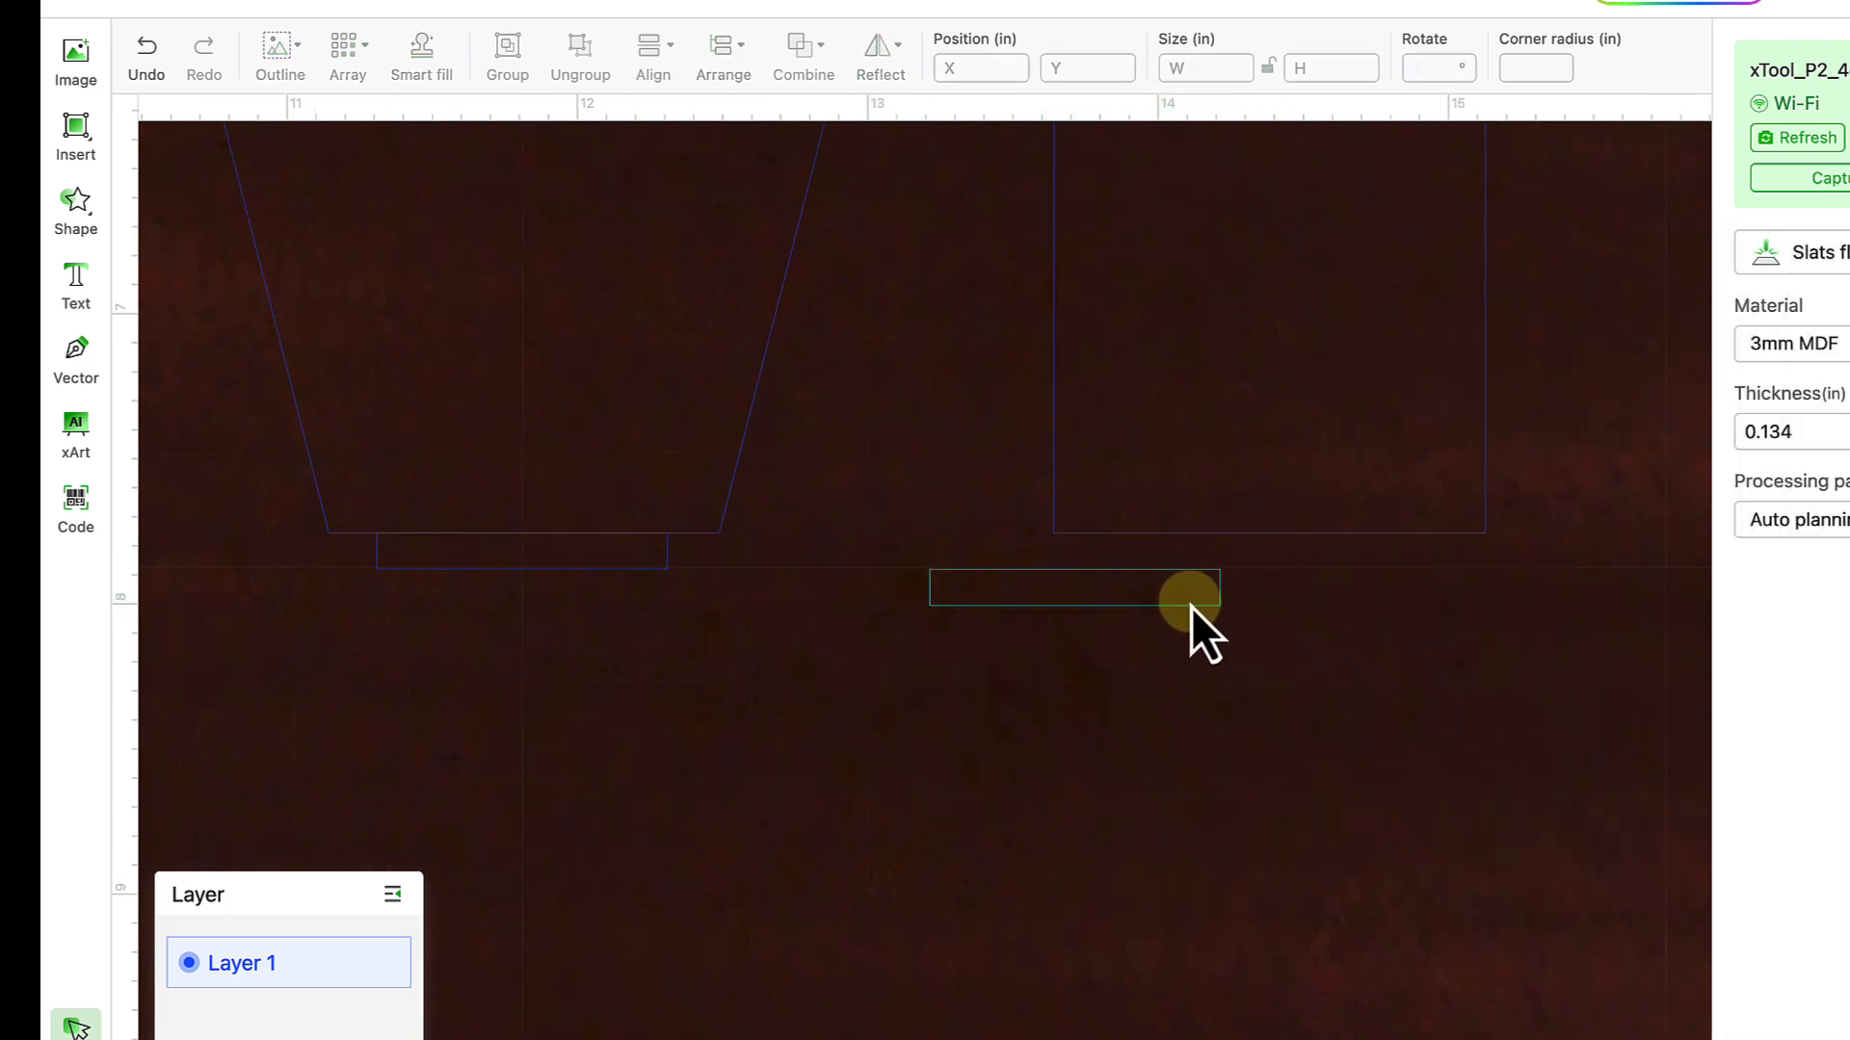
pyautogui.moveTo(1195, 599); pyautogui.dragTo(1379, 574)
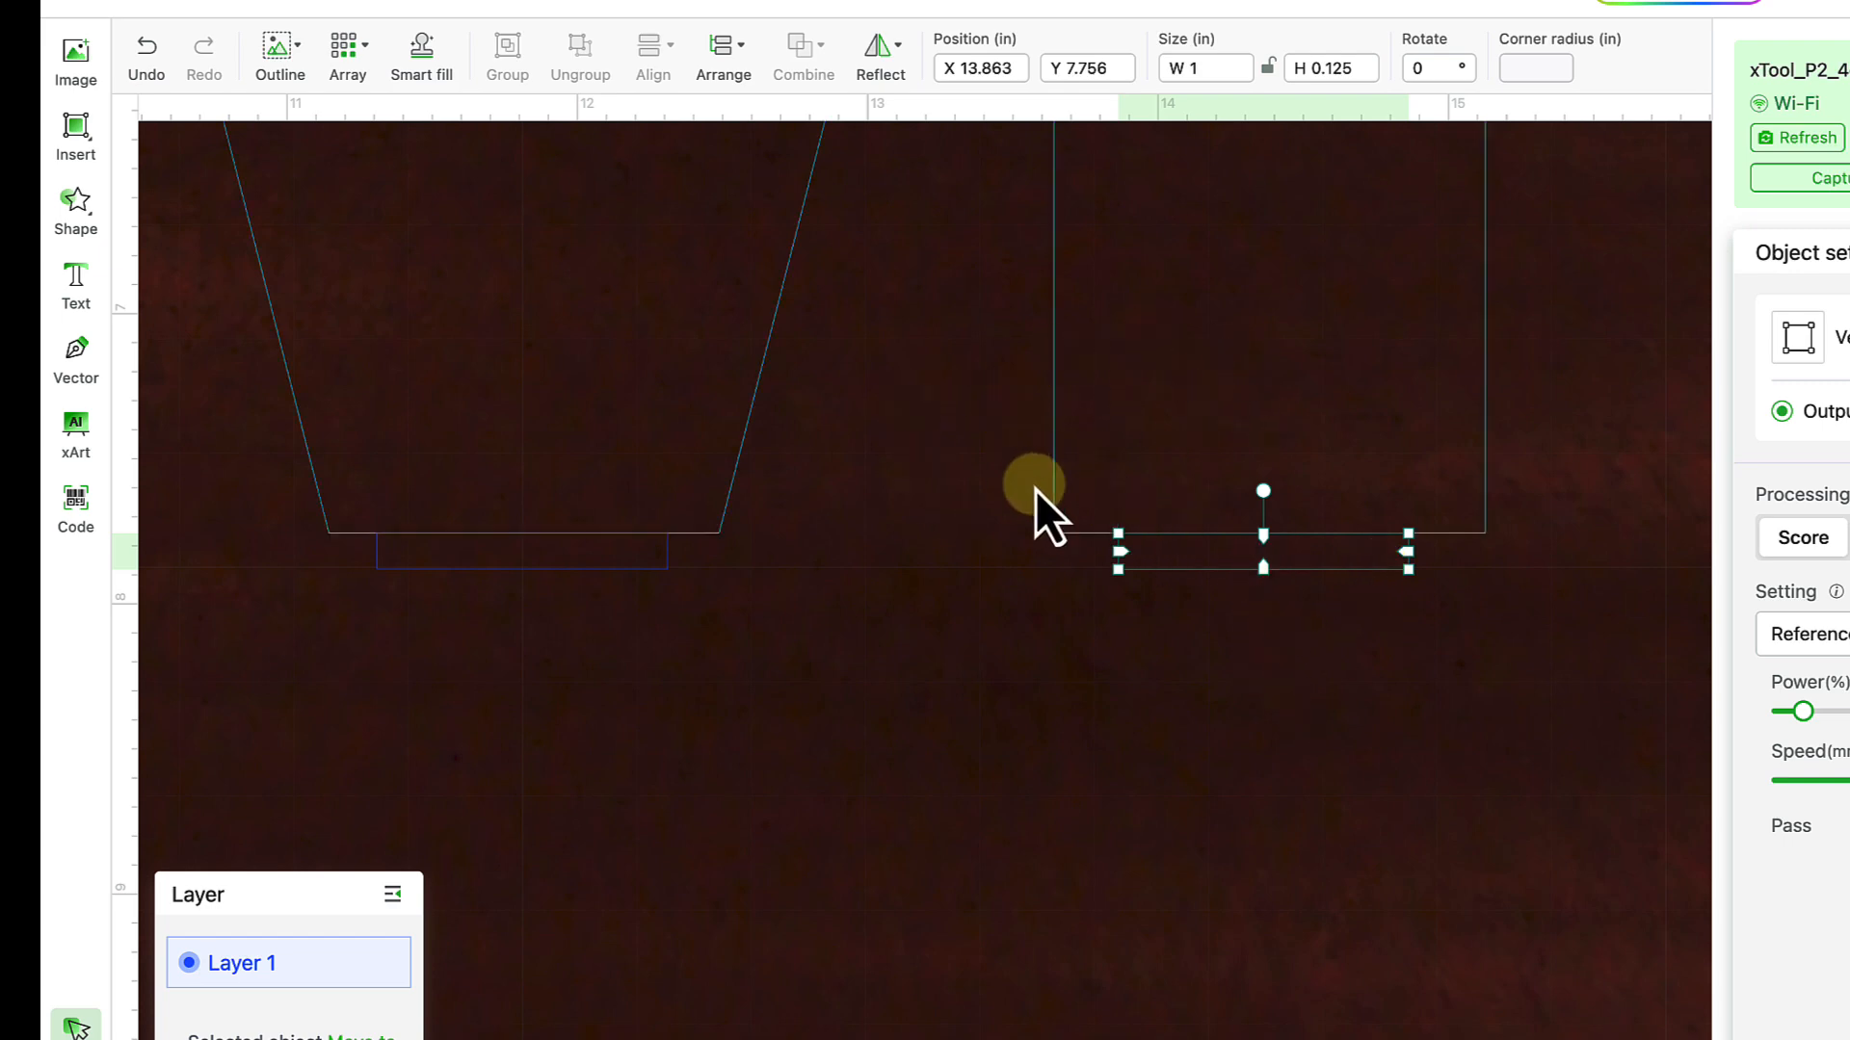
pyautogui.scroll(-1, 910, 573)
pyautogui.scroll(5, 1130, 597)
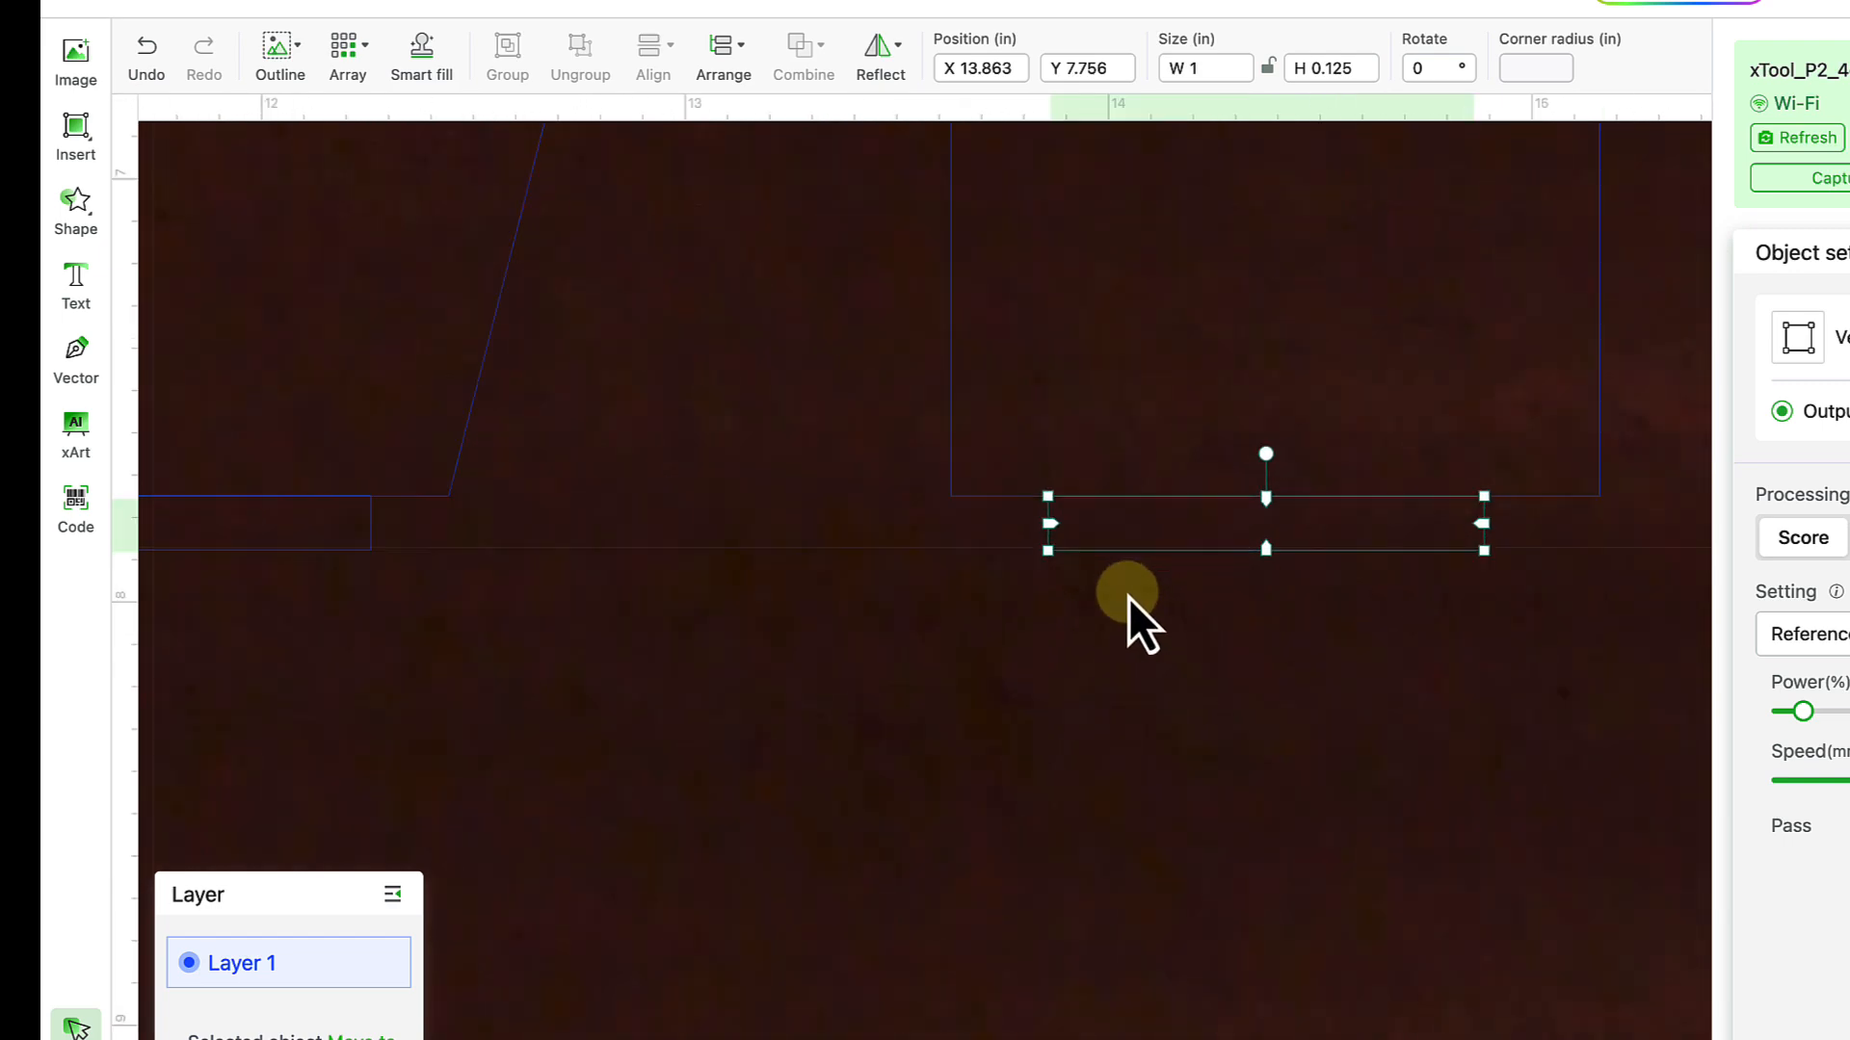
pyautogui.scroll(3, 984, 563)
pyautogui.hscroll(2, 985, 562)
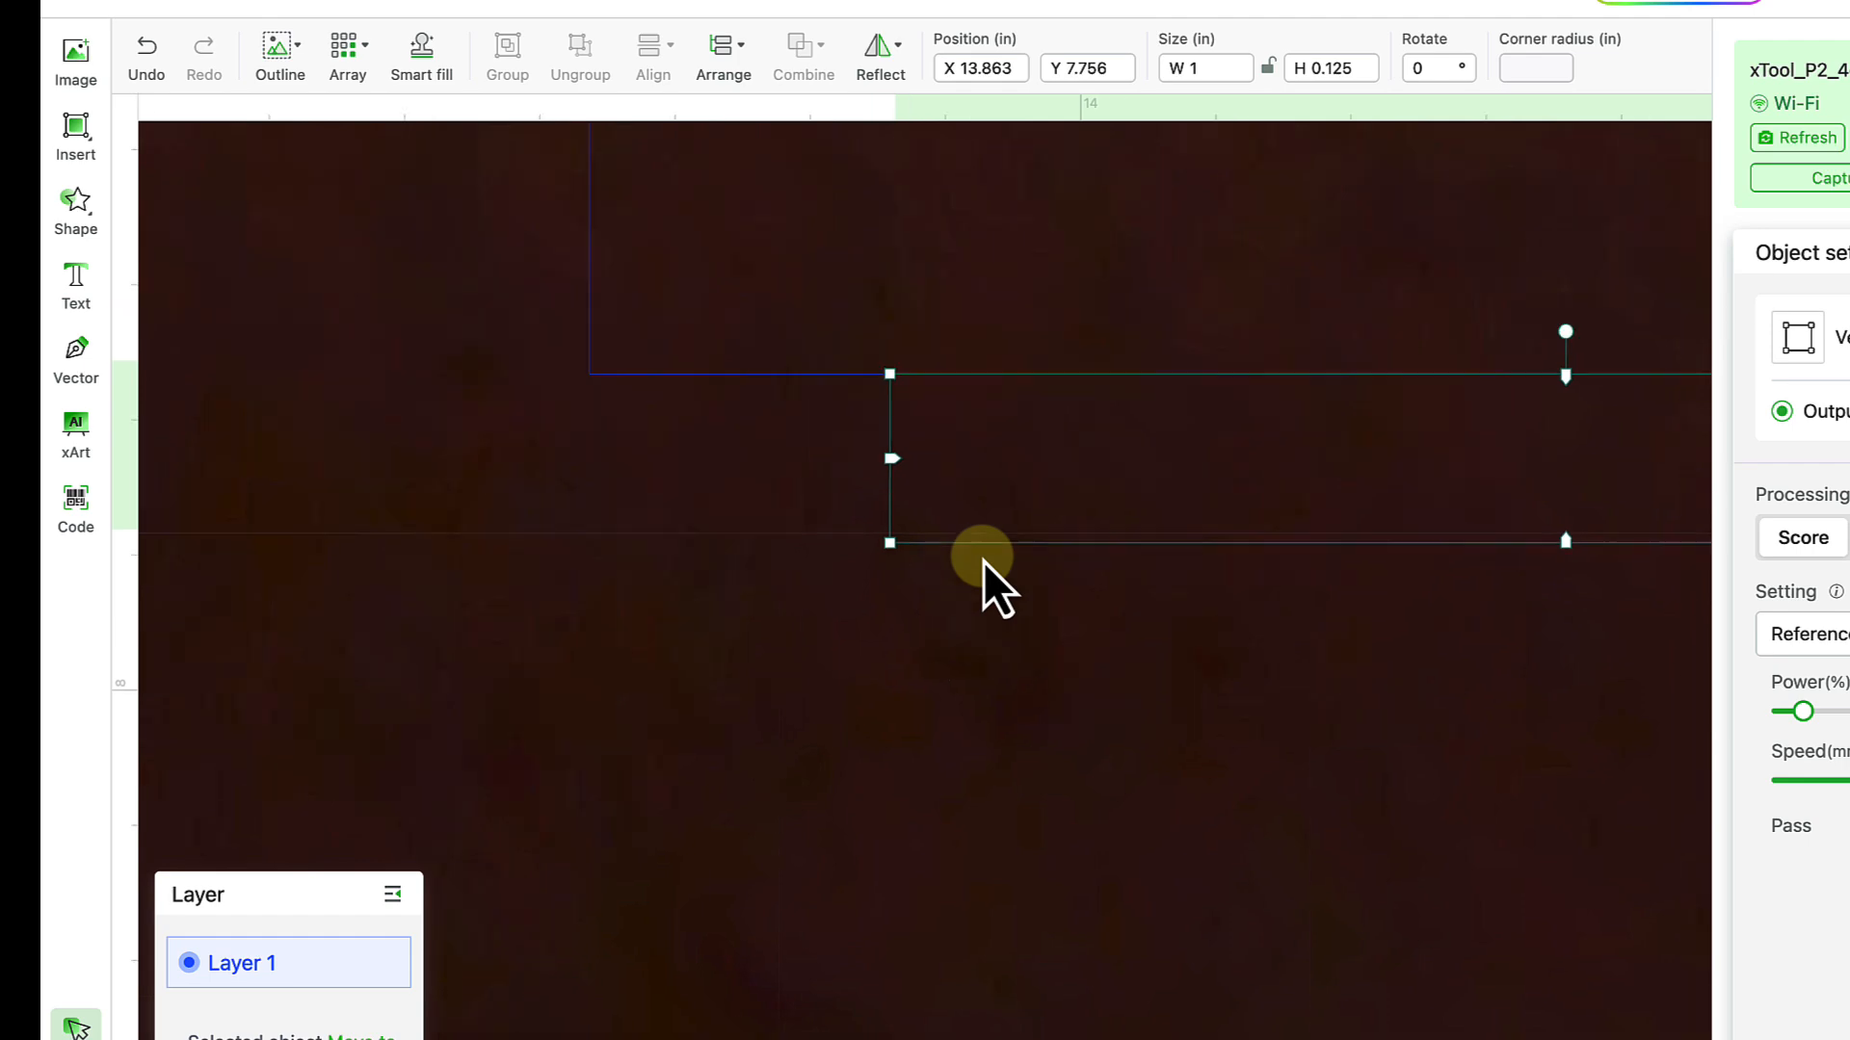
pyautogui.click(675, 561)
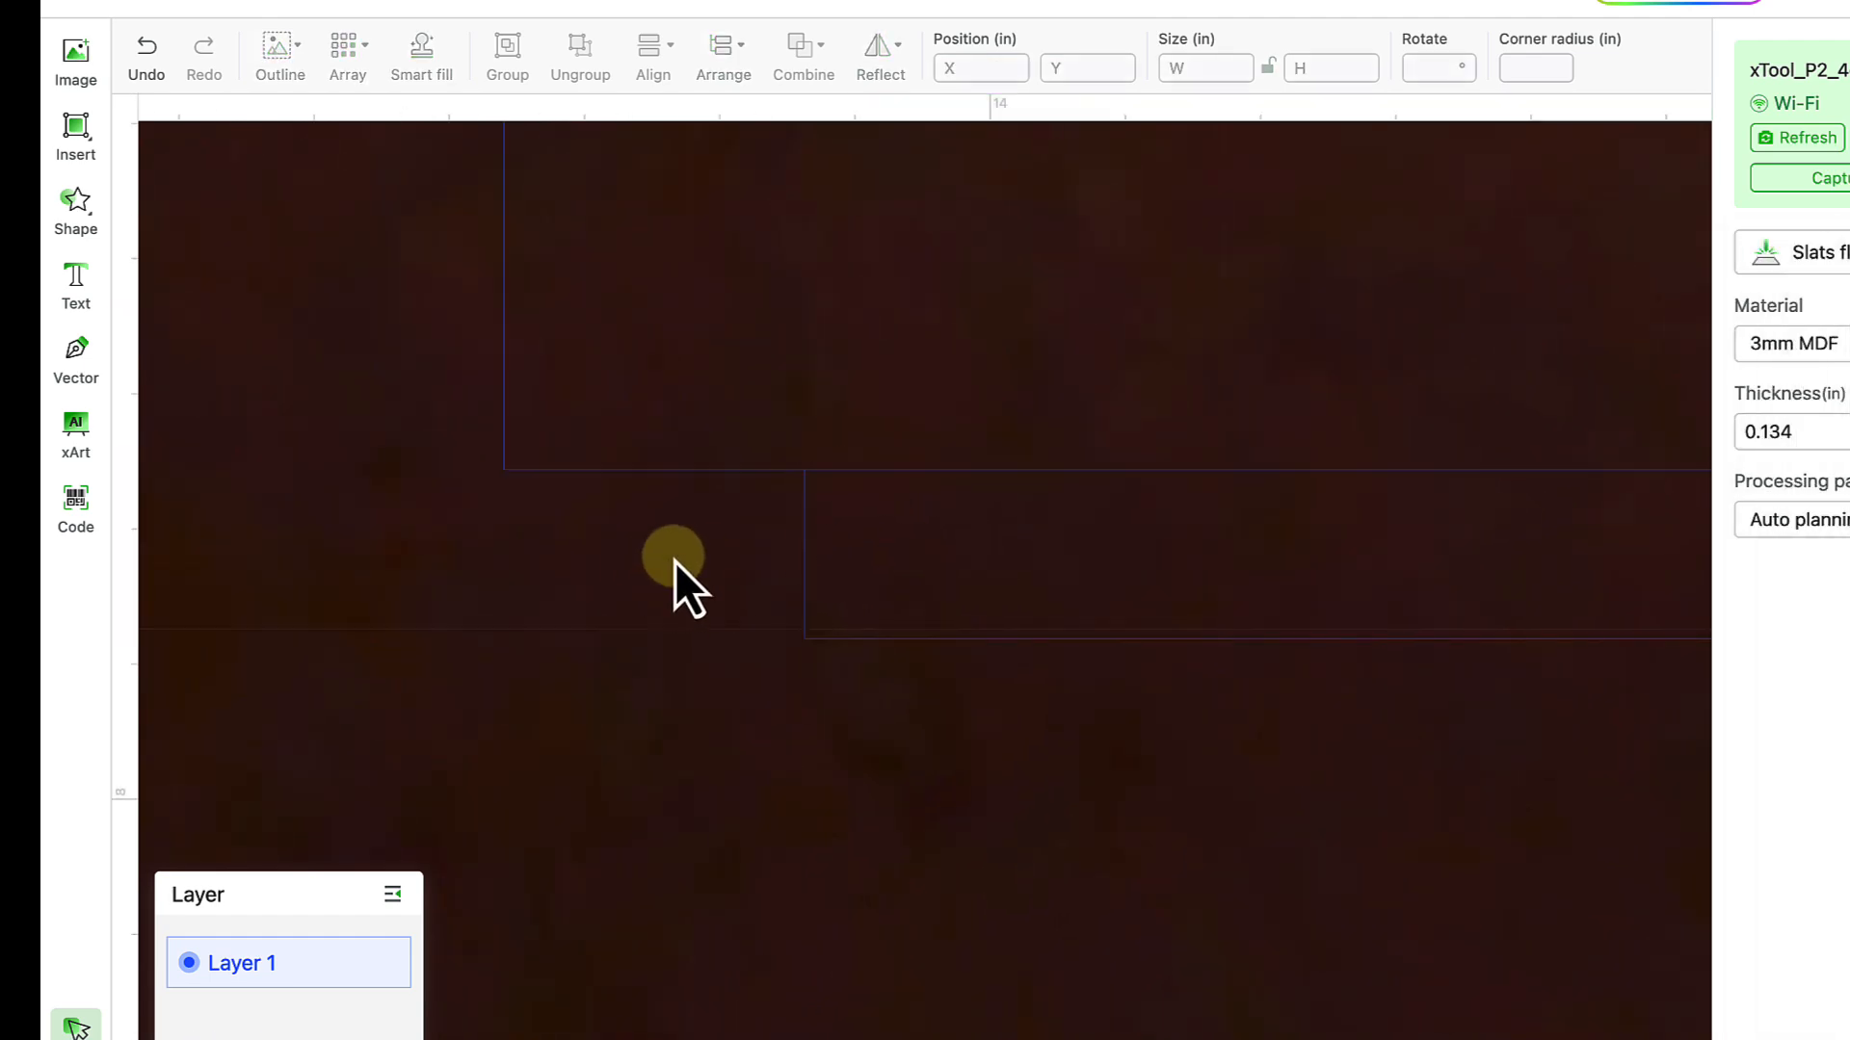
pyautogui.click(807, 555)
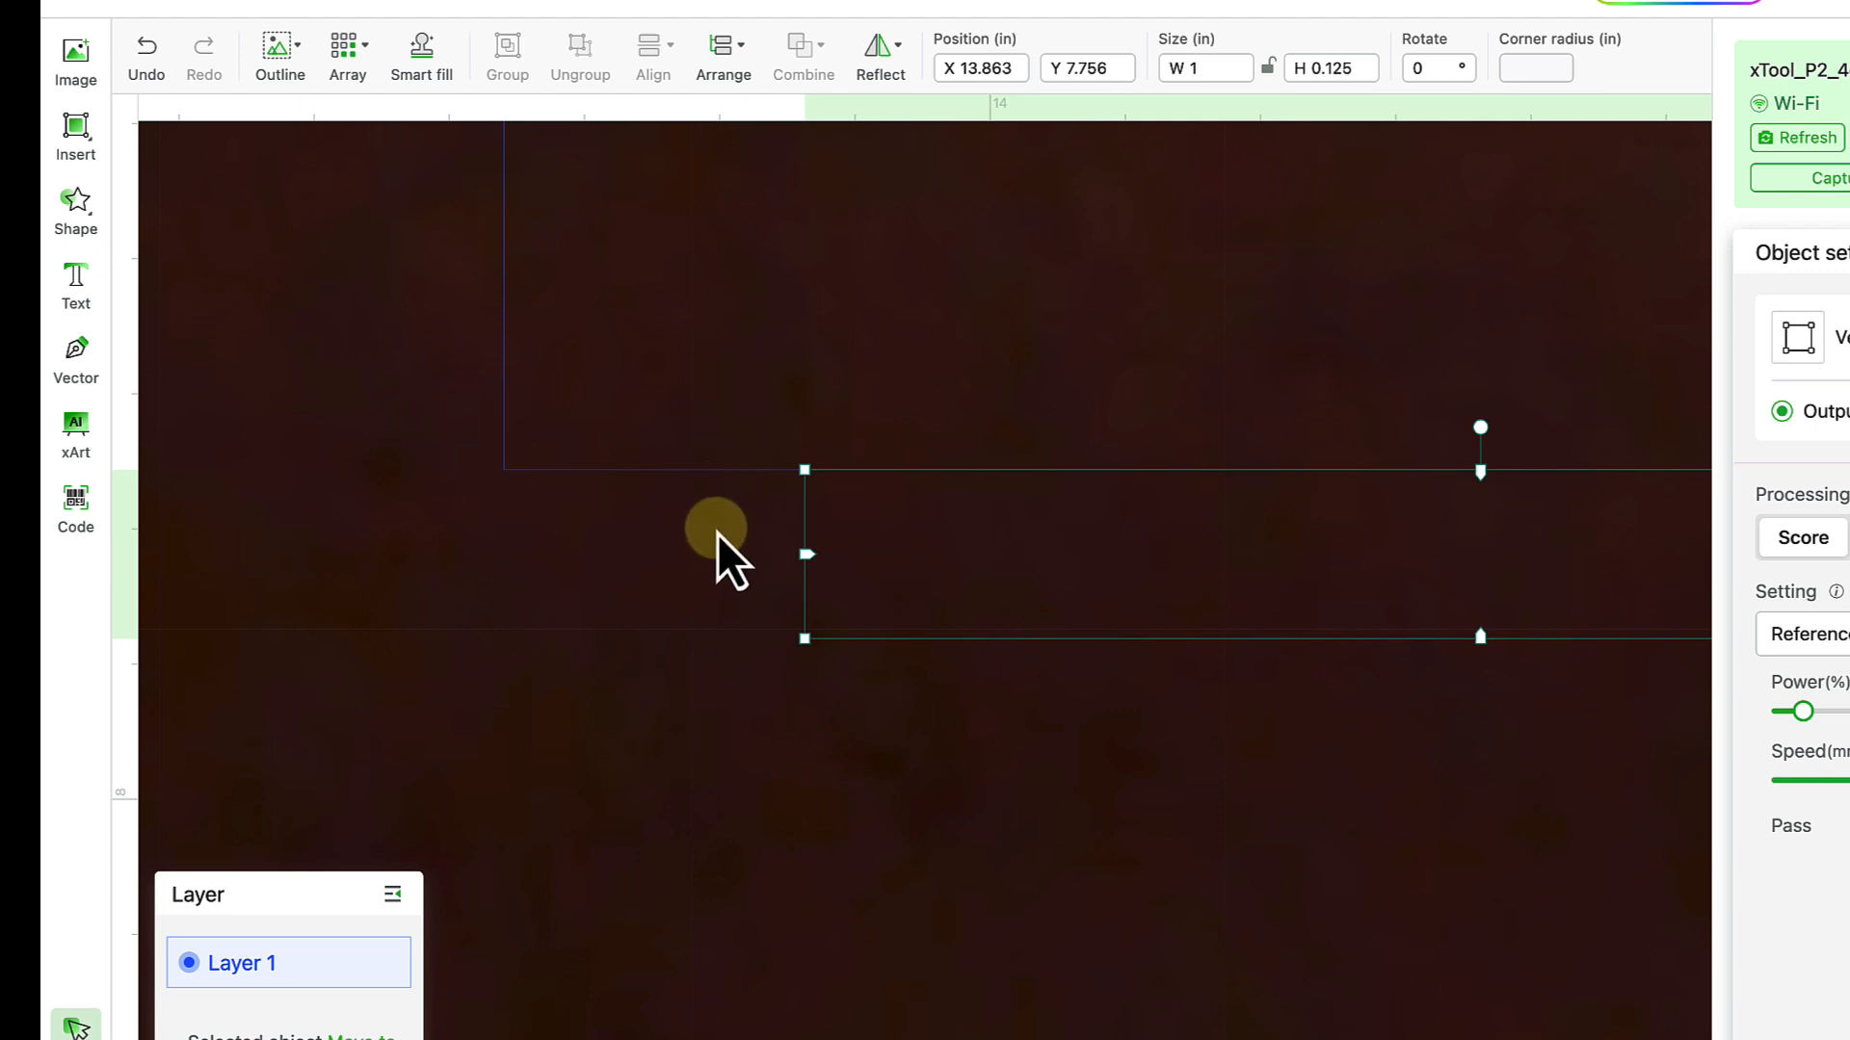
pyautogui.scroll(-2, 718, 535)
pyautogui.scroll(-5, 717, 533)
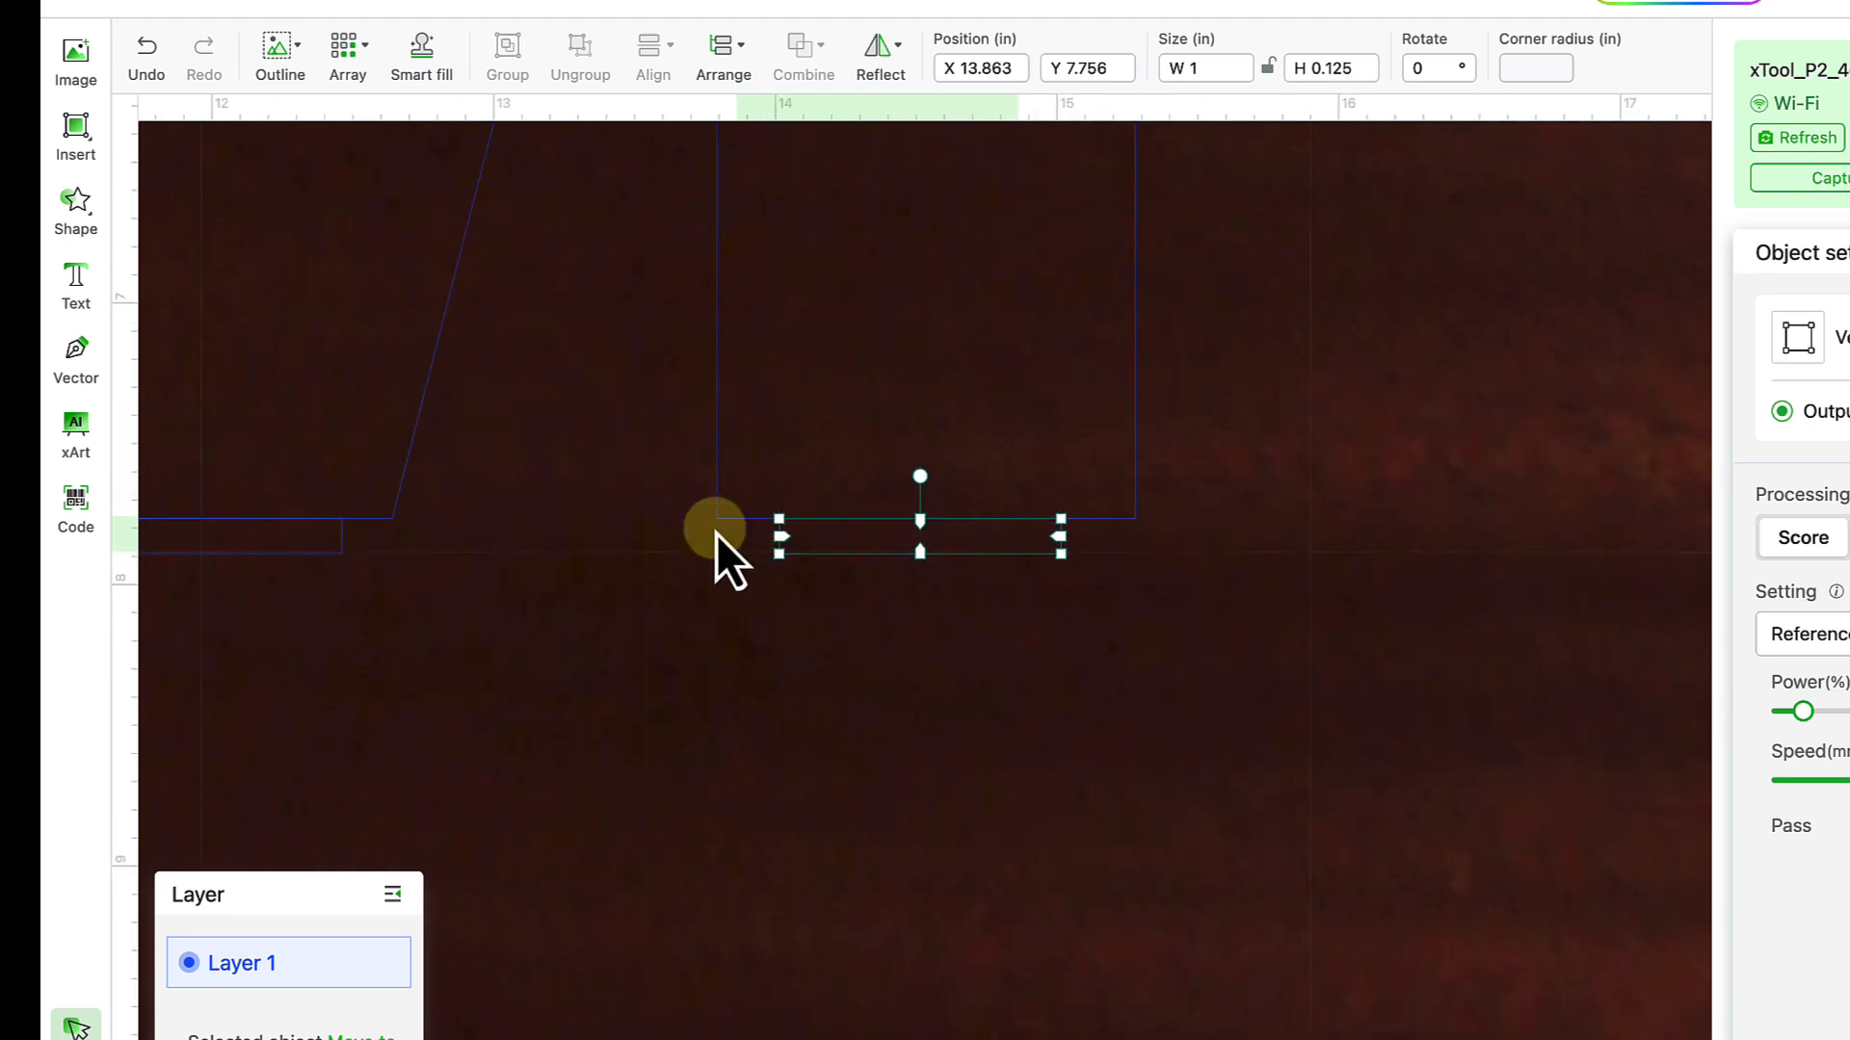
pyautogui.scroll(-3, 715, 534)
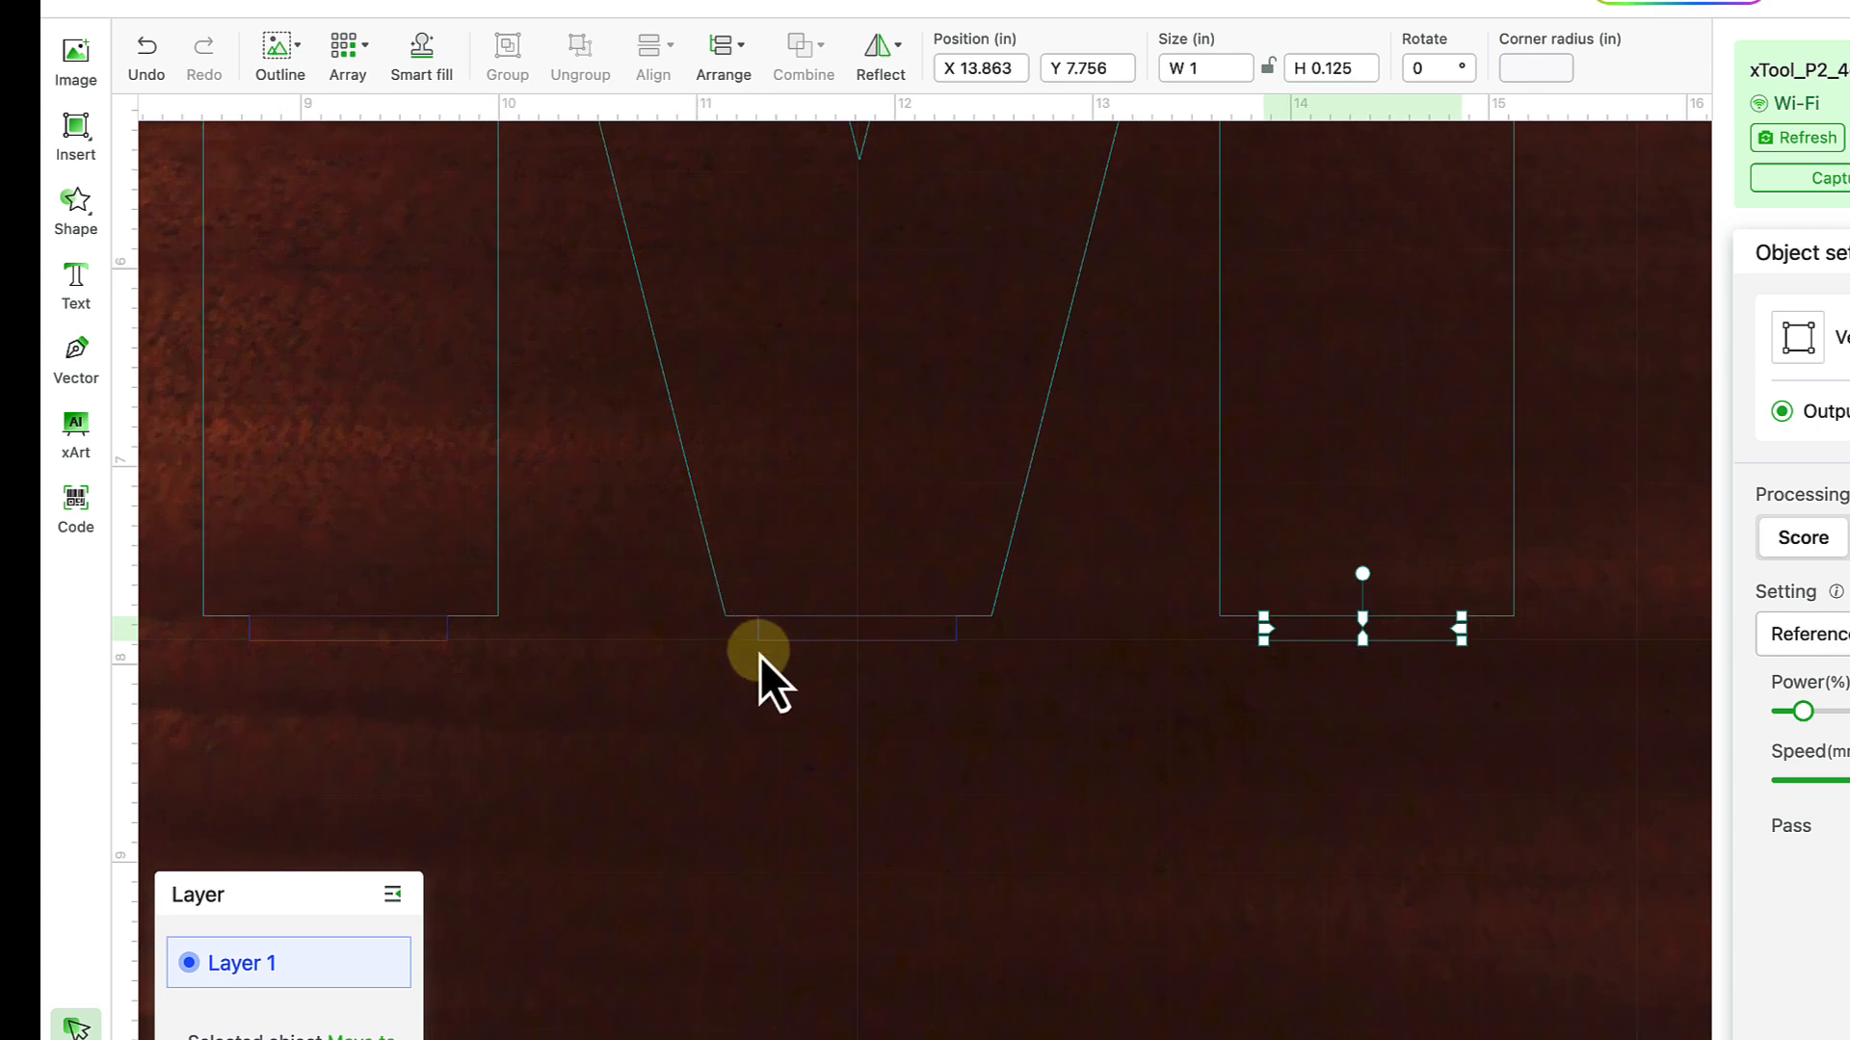
pyautogui.click(906, 713)
# - Marquee-select the M and three tabs and Unite them into one 6.621 × 6.011 in outline
pyautogui.moveTo(1513, 745); pyautogui.dragTo(391, 628)
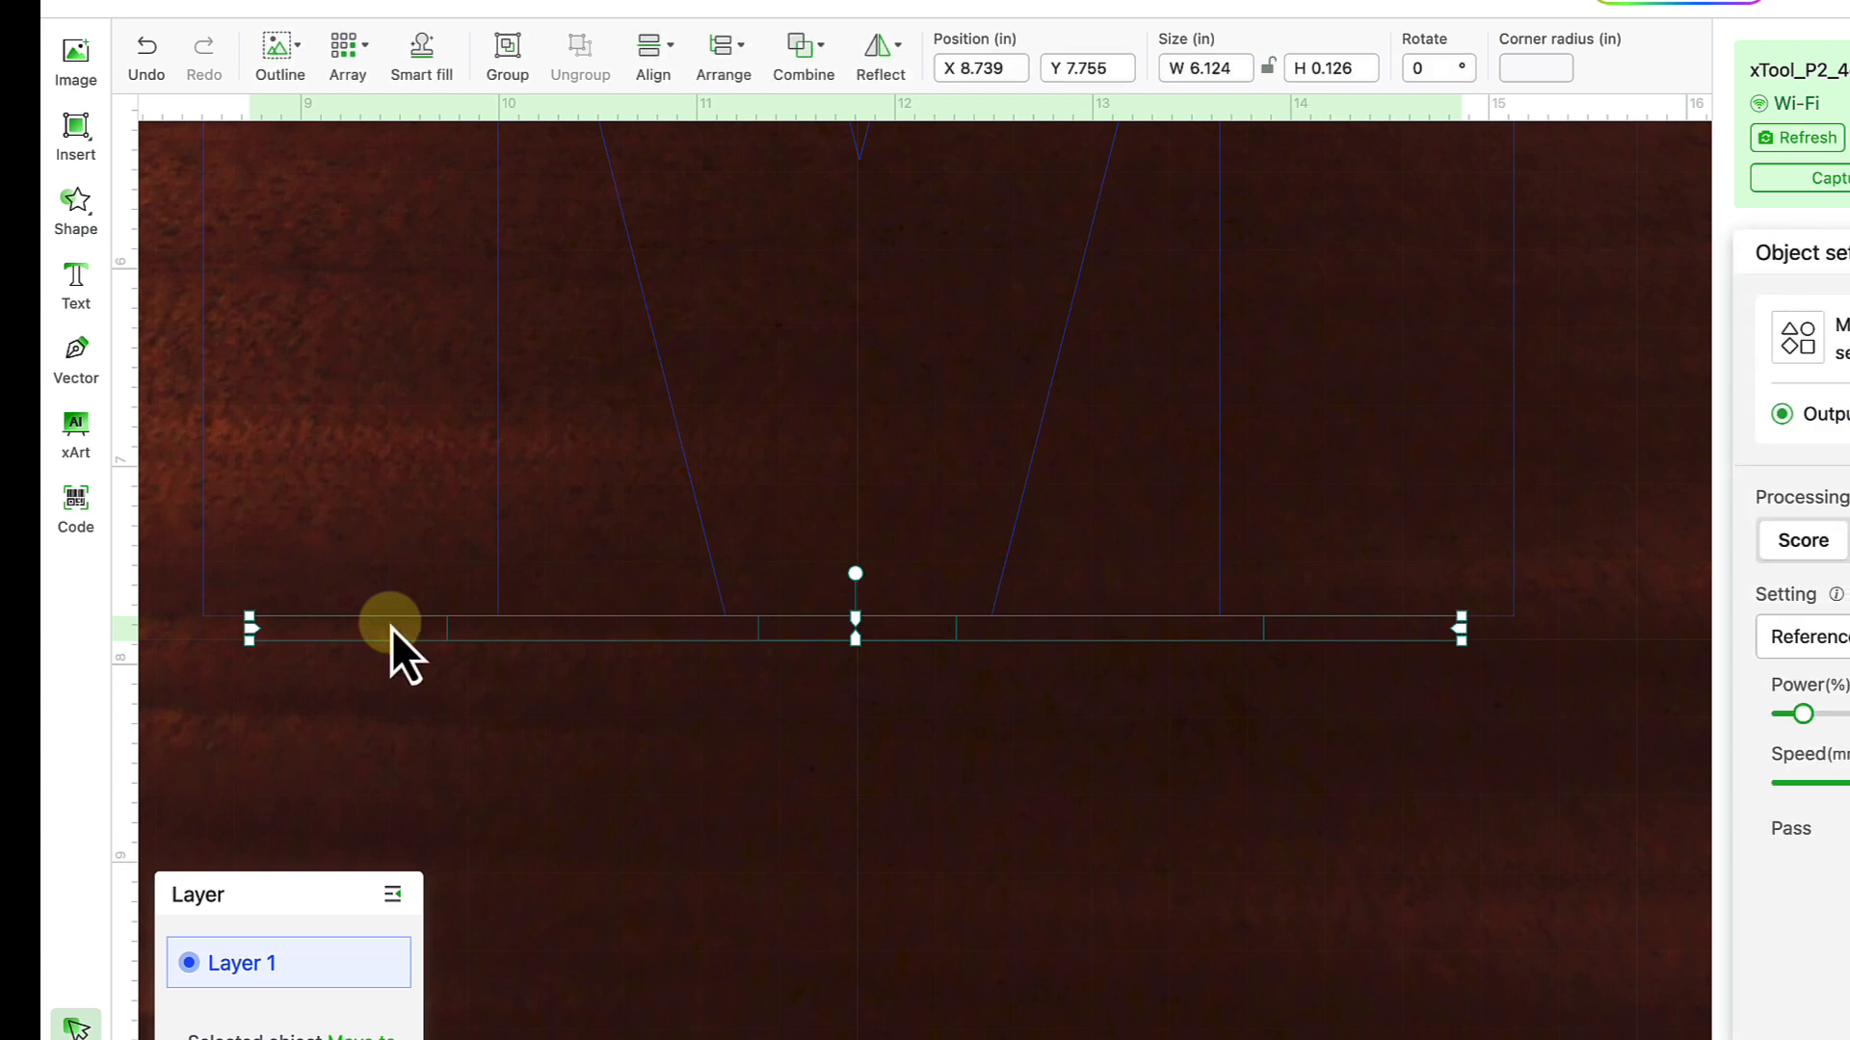
pyautogui.click(401, 695)
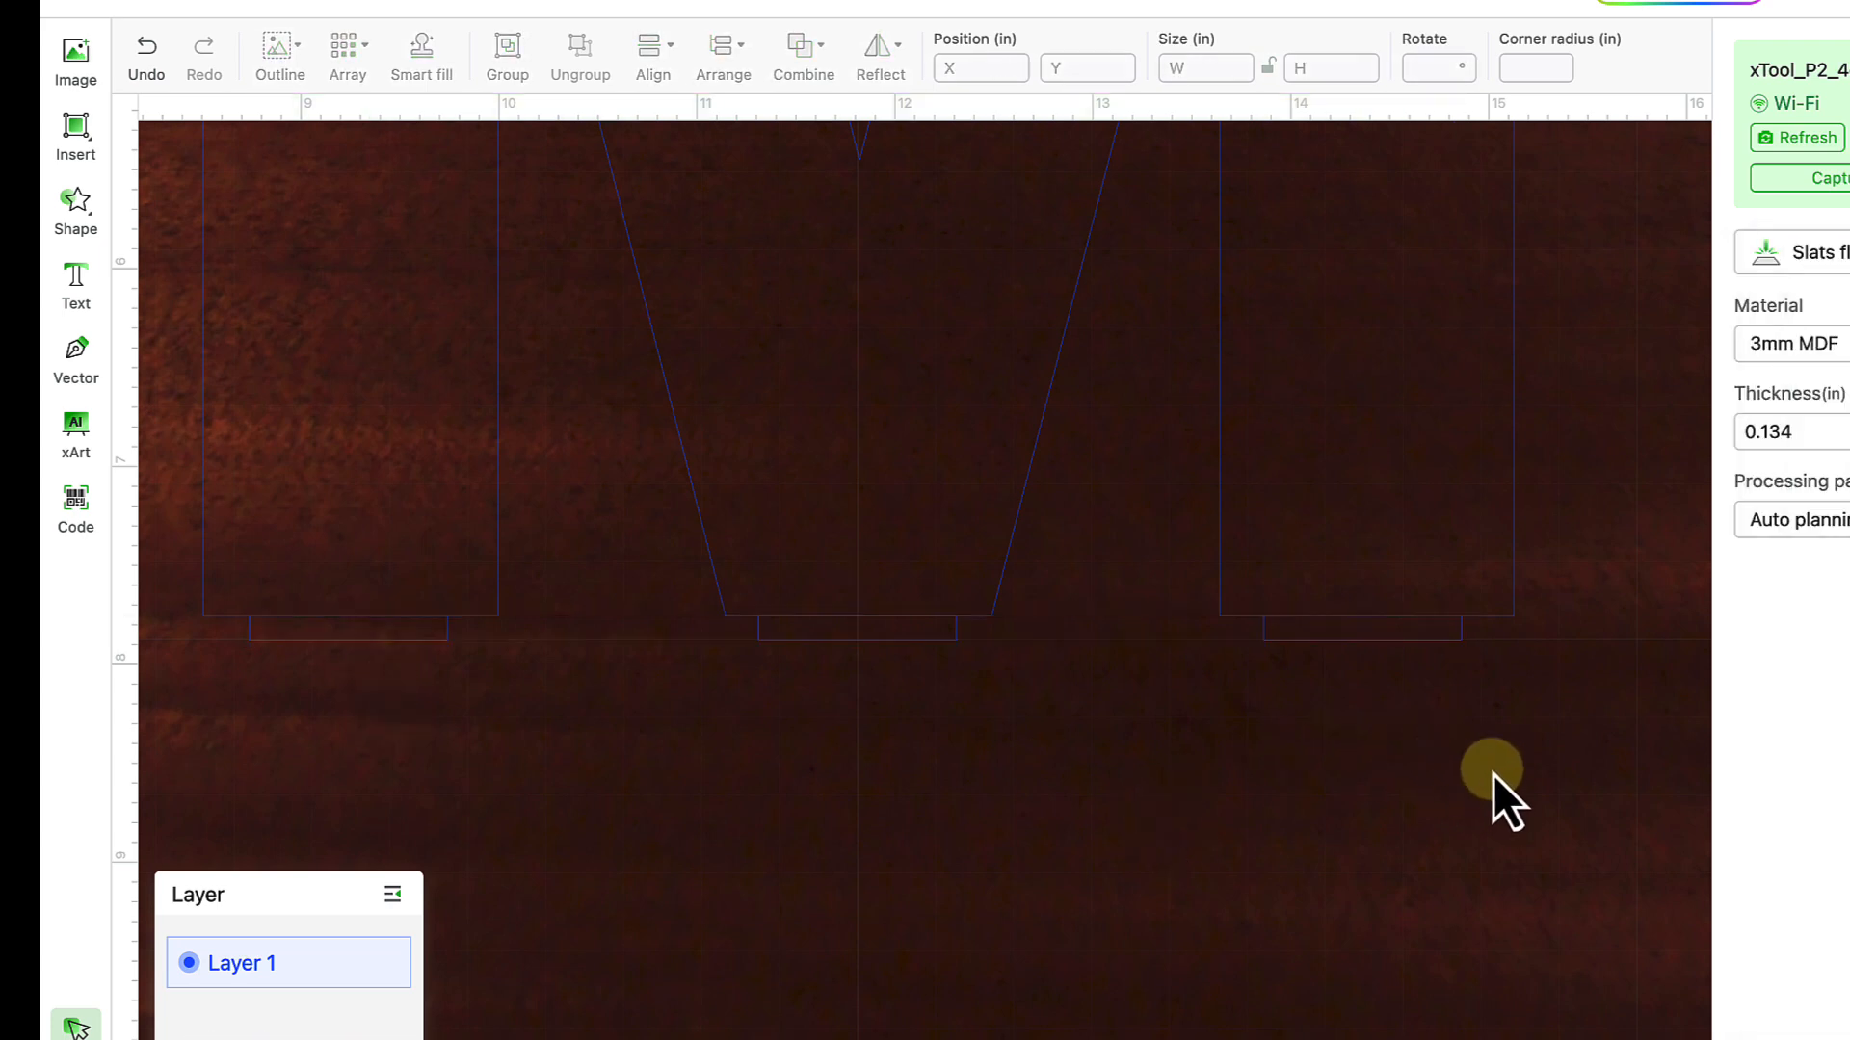
pyautogui.moveTo(1493, 774); pyautogui.dragTo(269, 509)
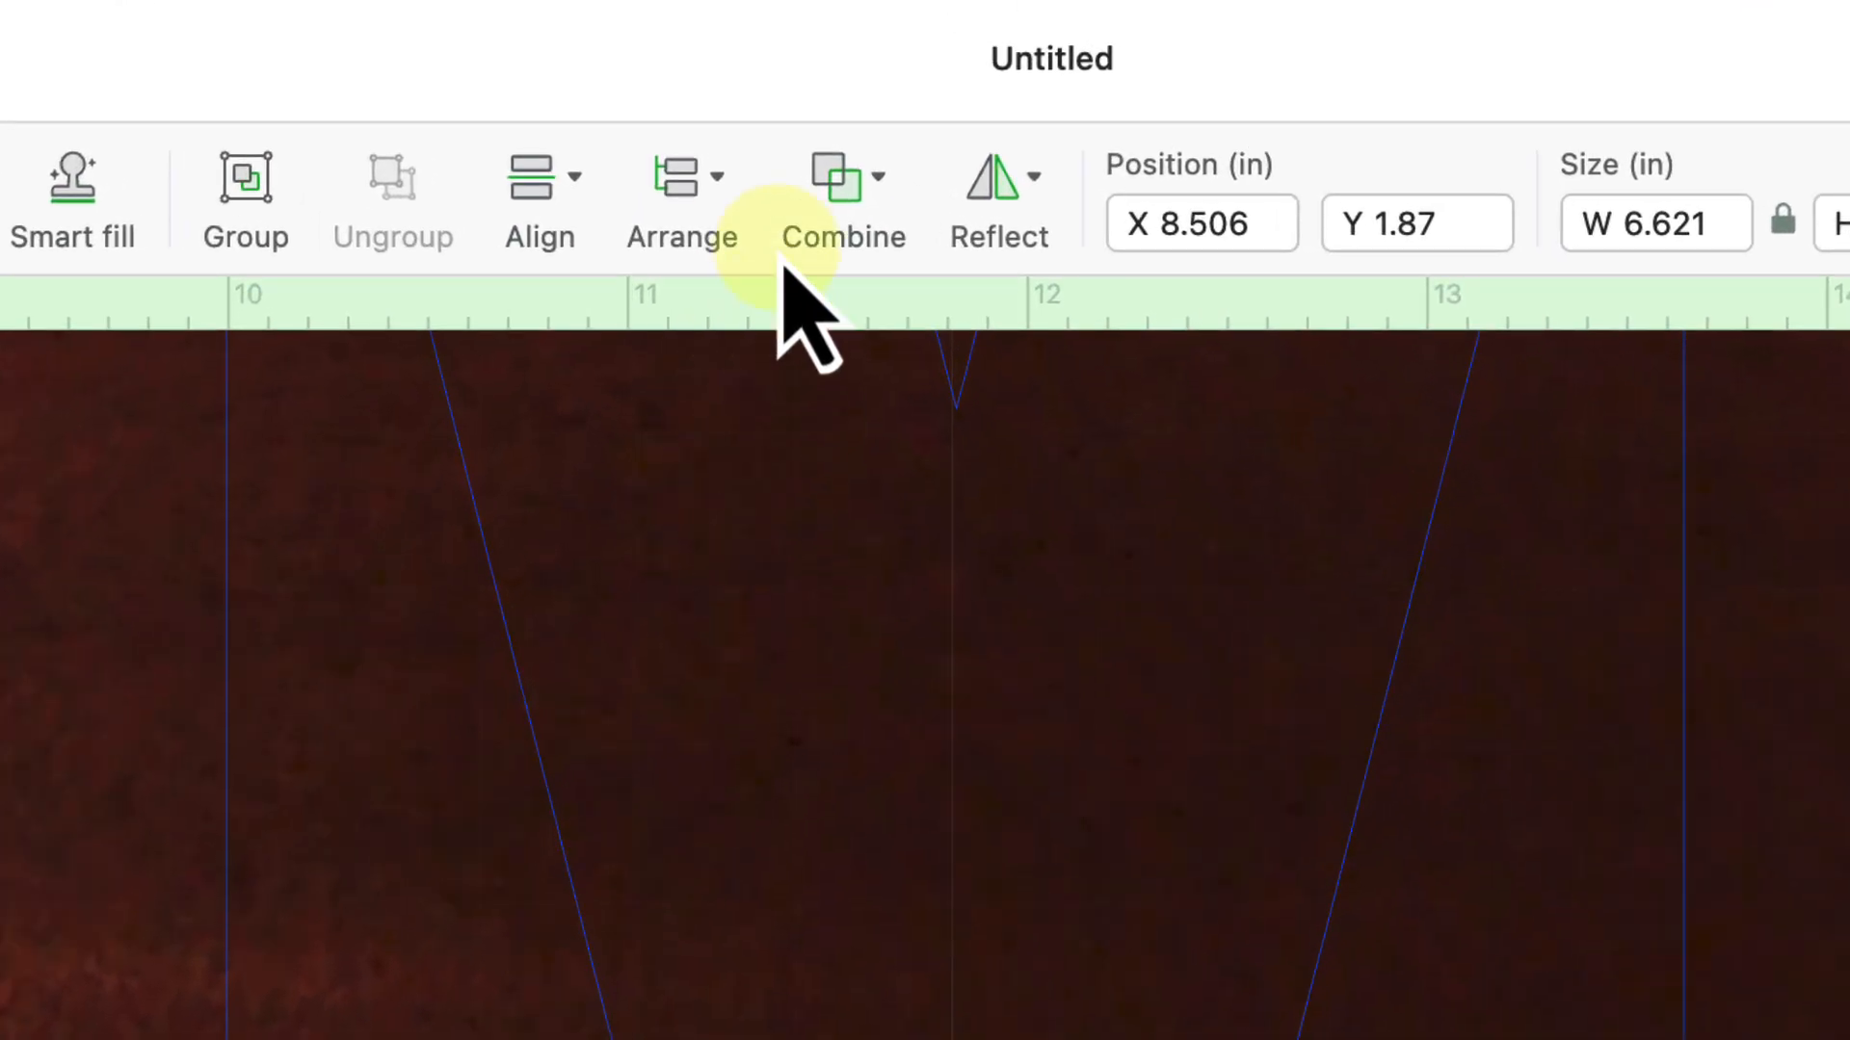
pyautogui.click(837, 183)
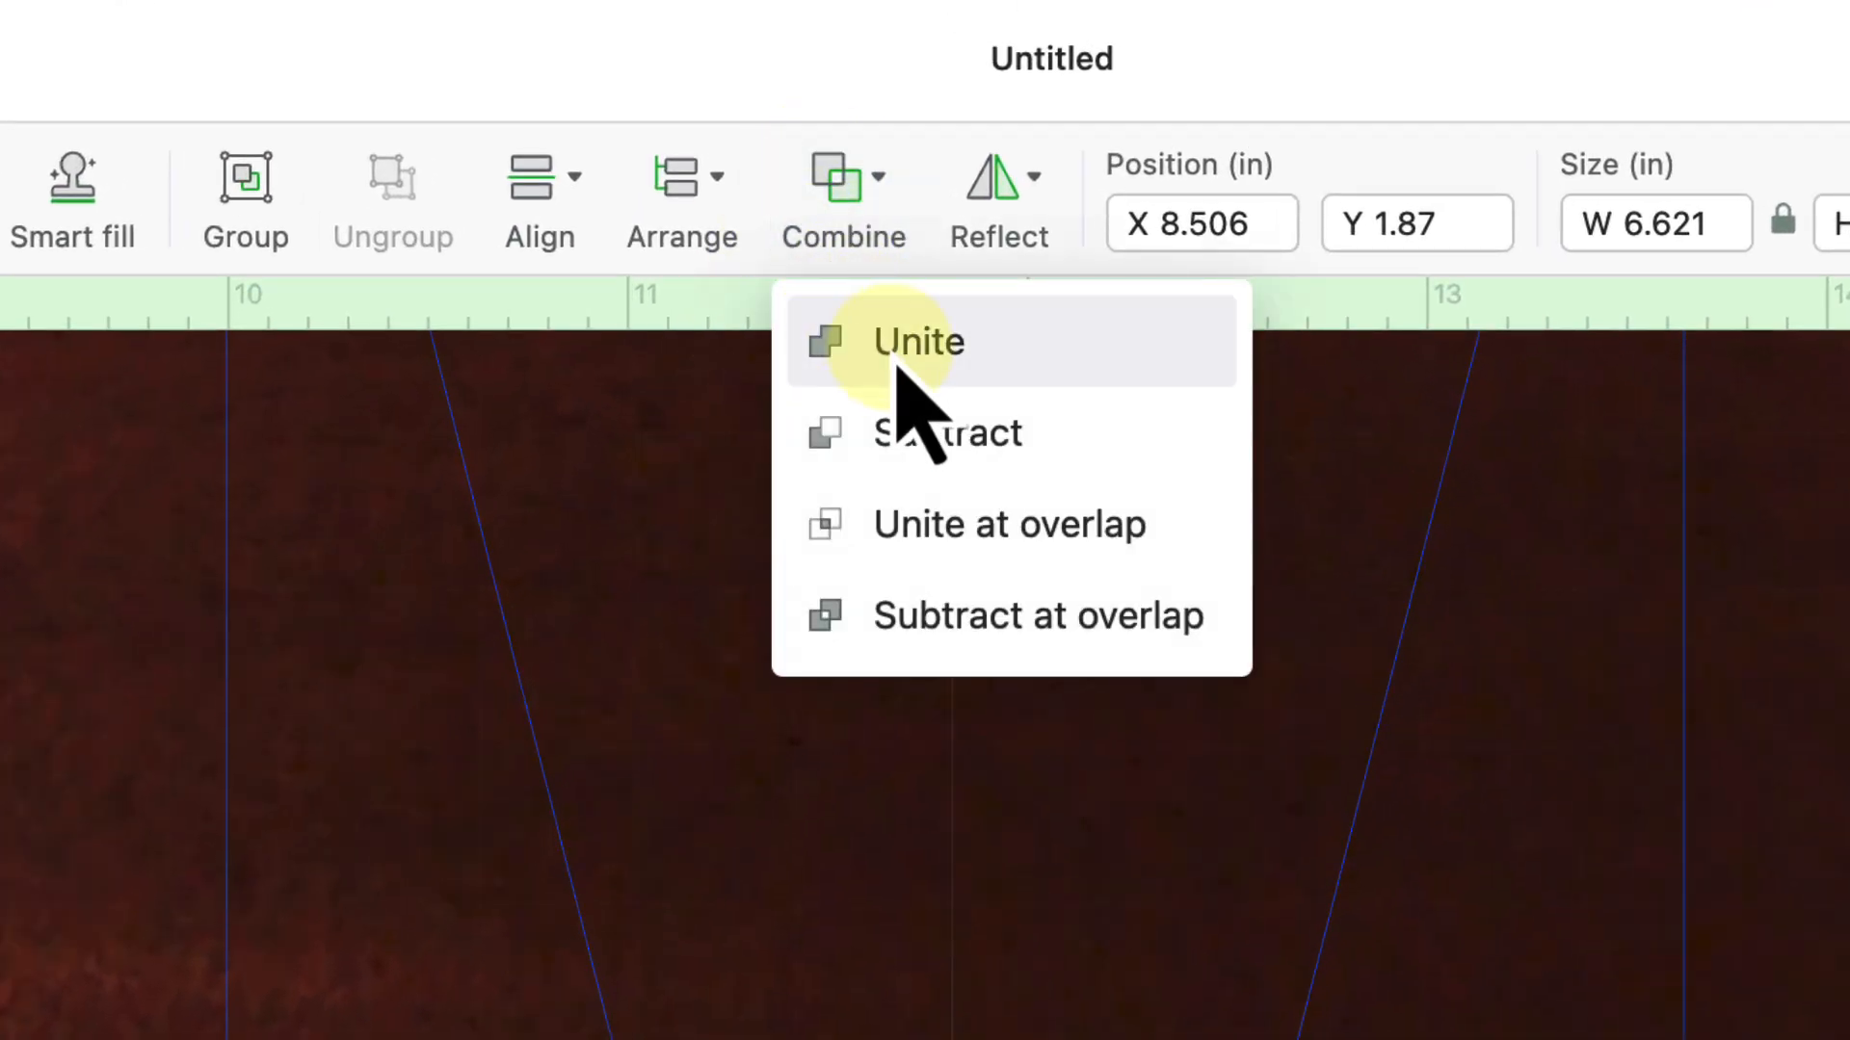
pyautogui.click(898, 366)
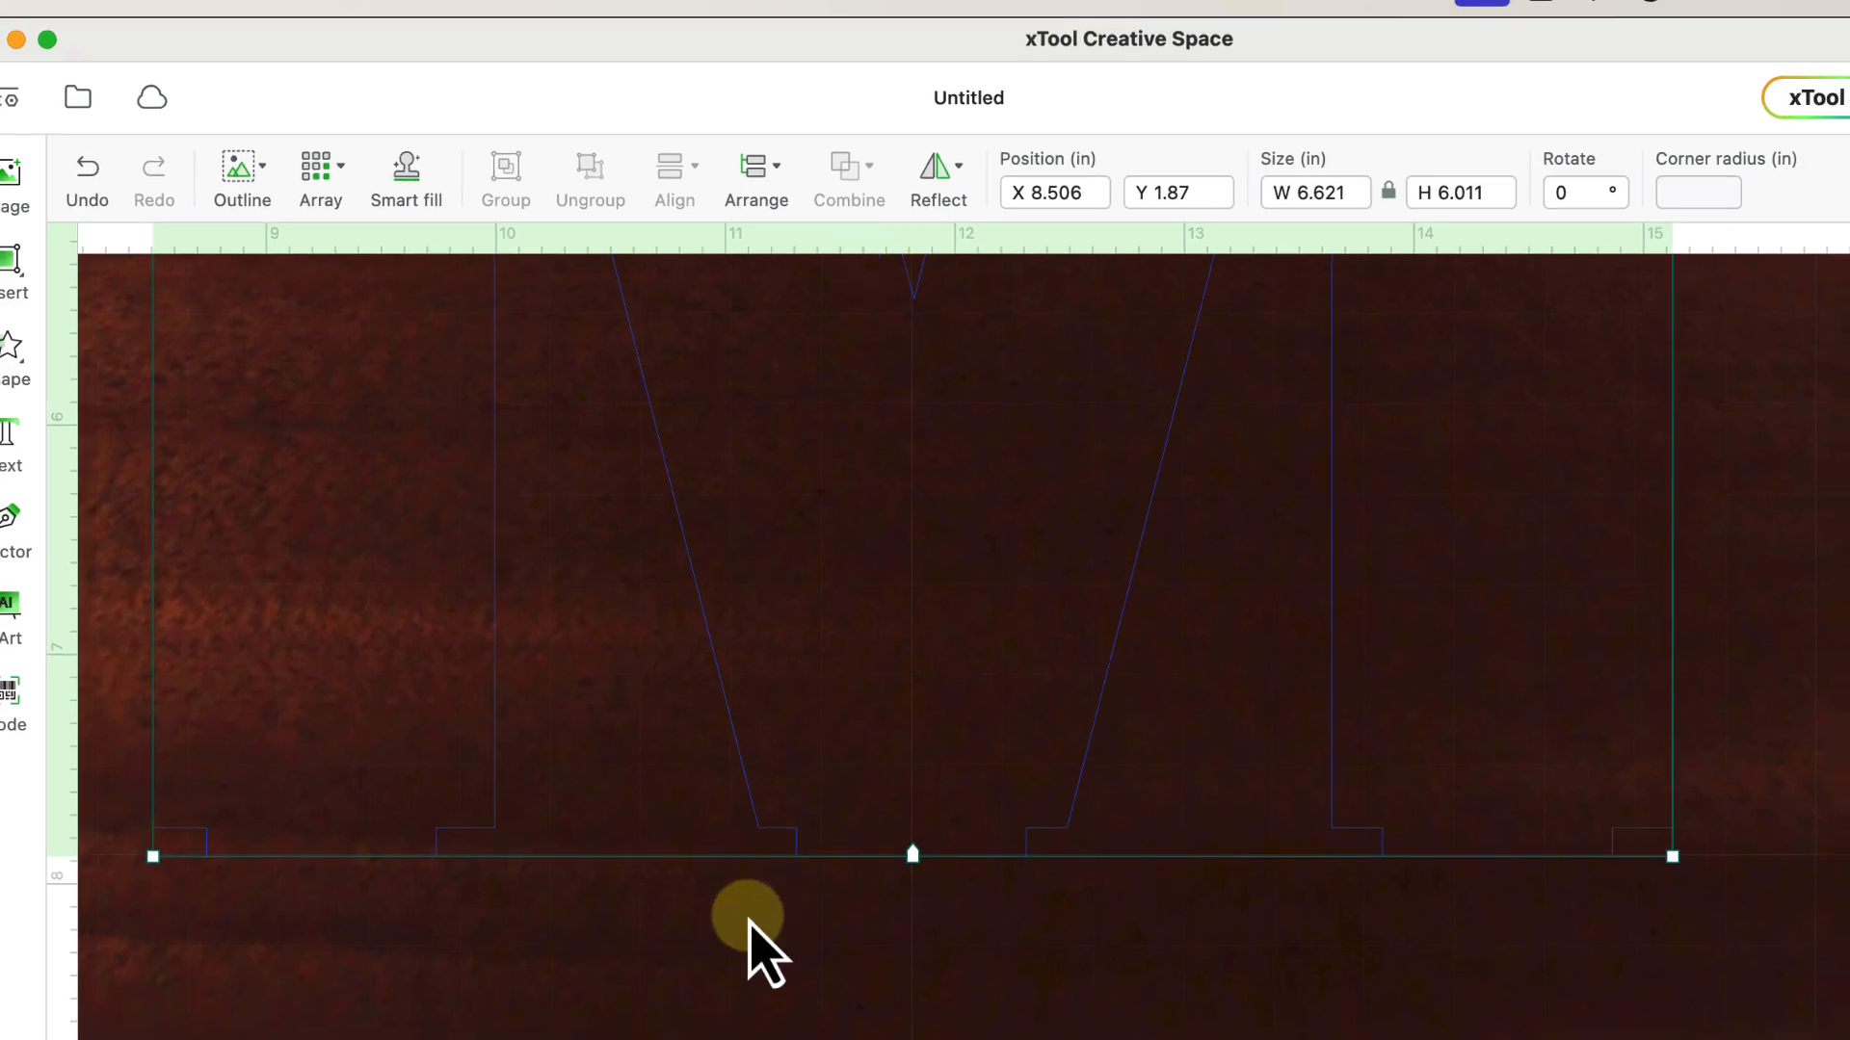
pyautogui.click(544, 891)
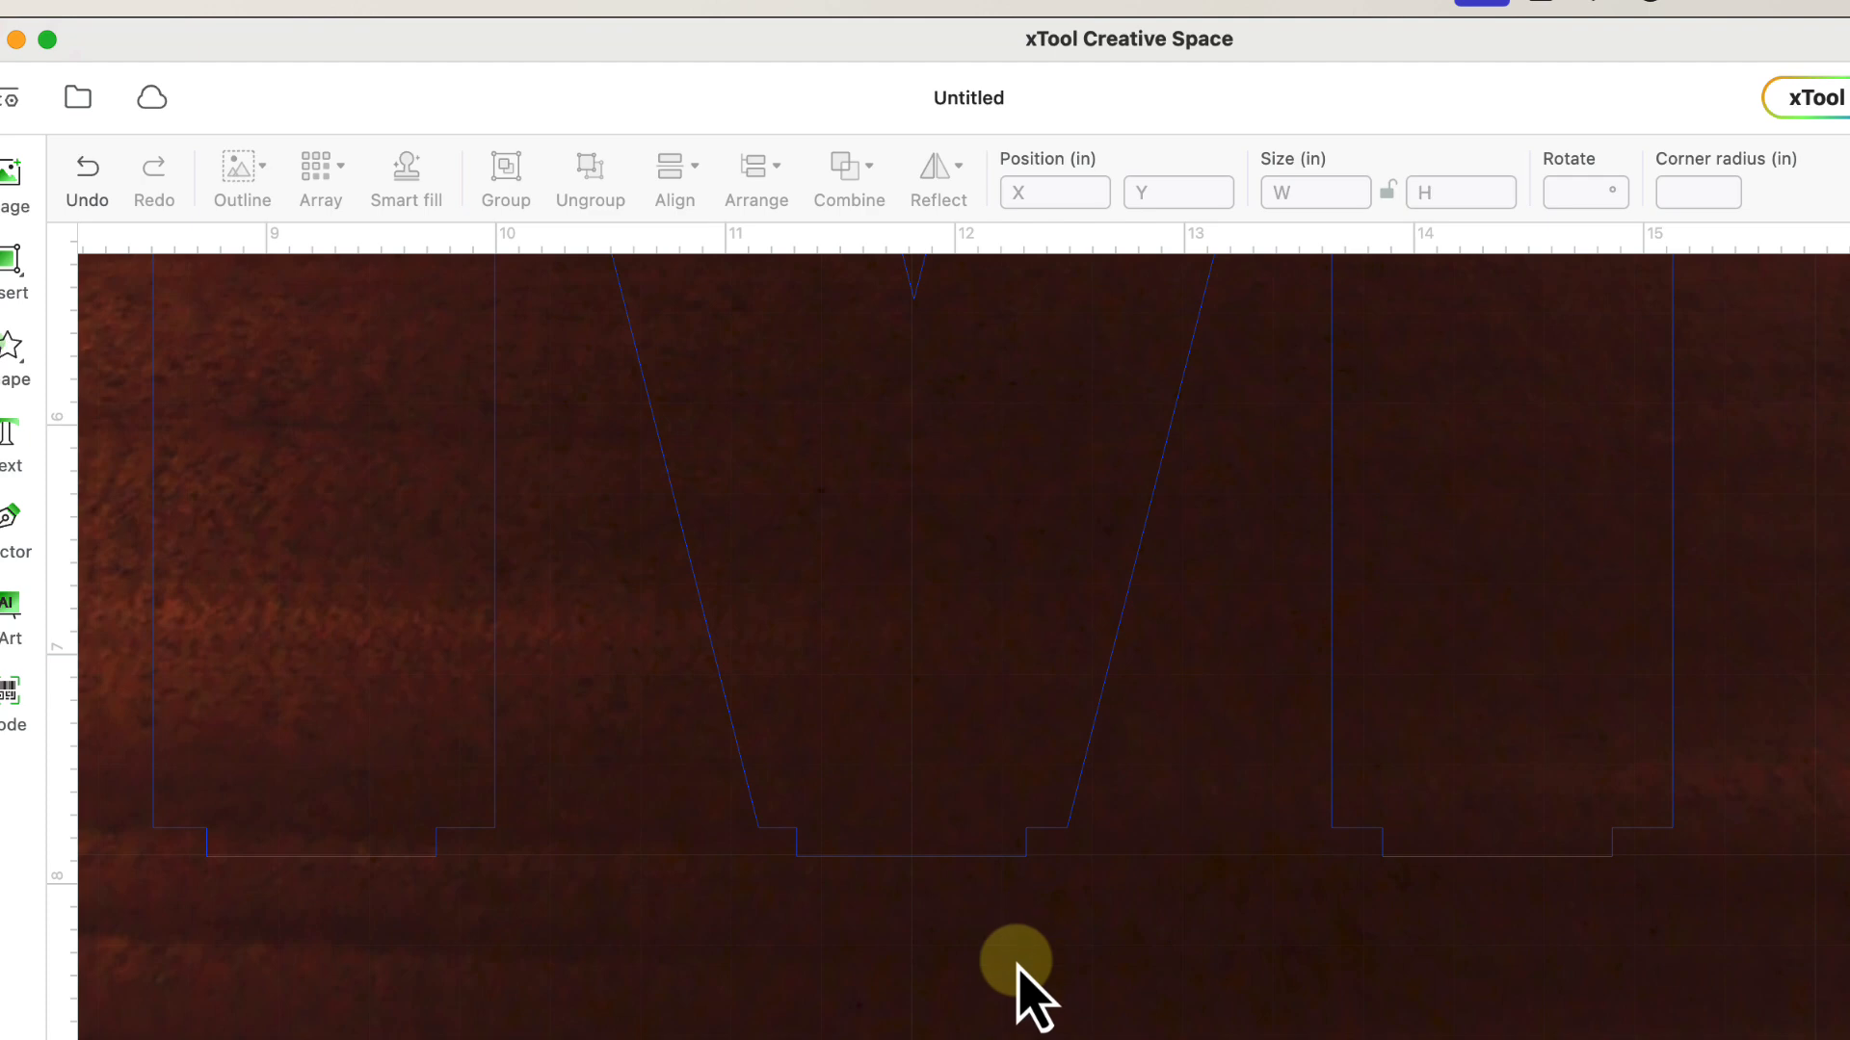
# - Paste a copy of the three tabs and drag it below the M
pyautogui.scroll(-3, 1016, 964)
pyautogui.scroll(-3, 1016, 963)
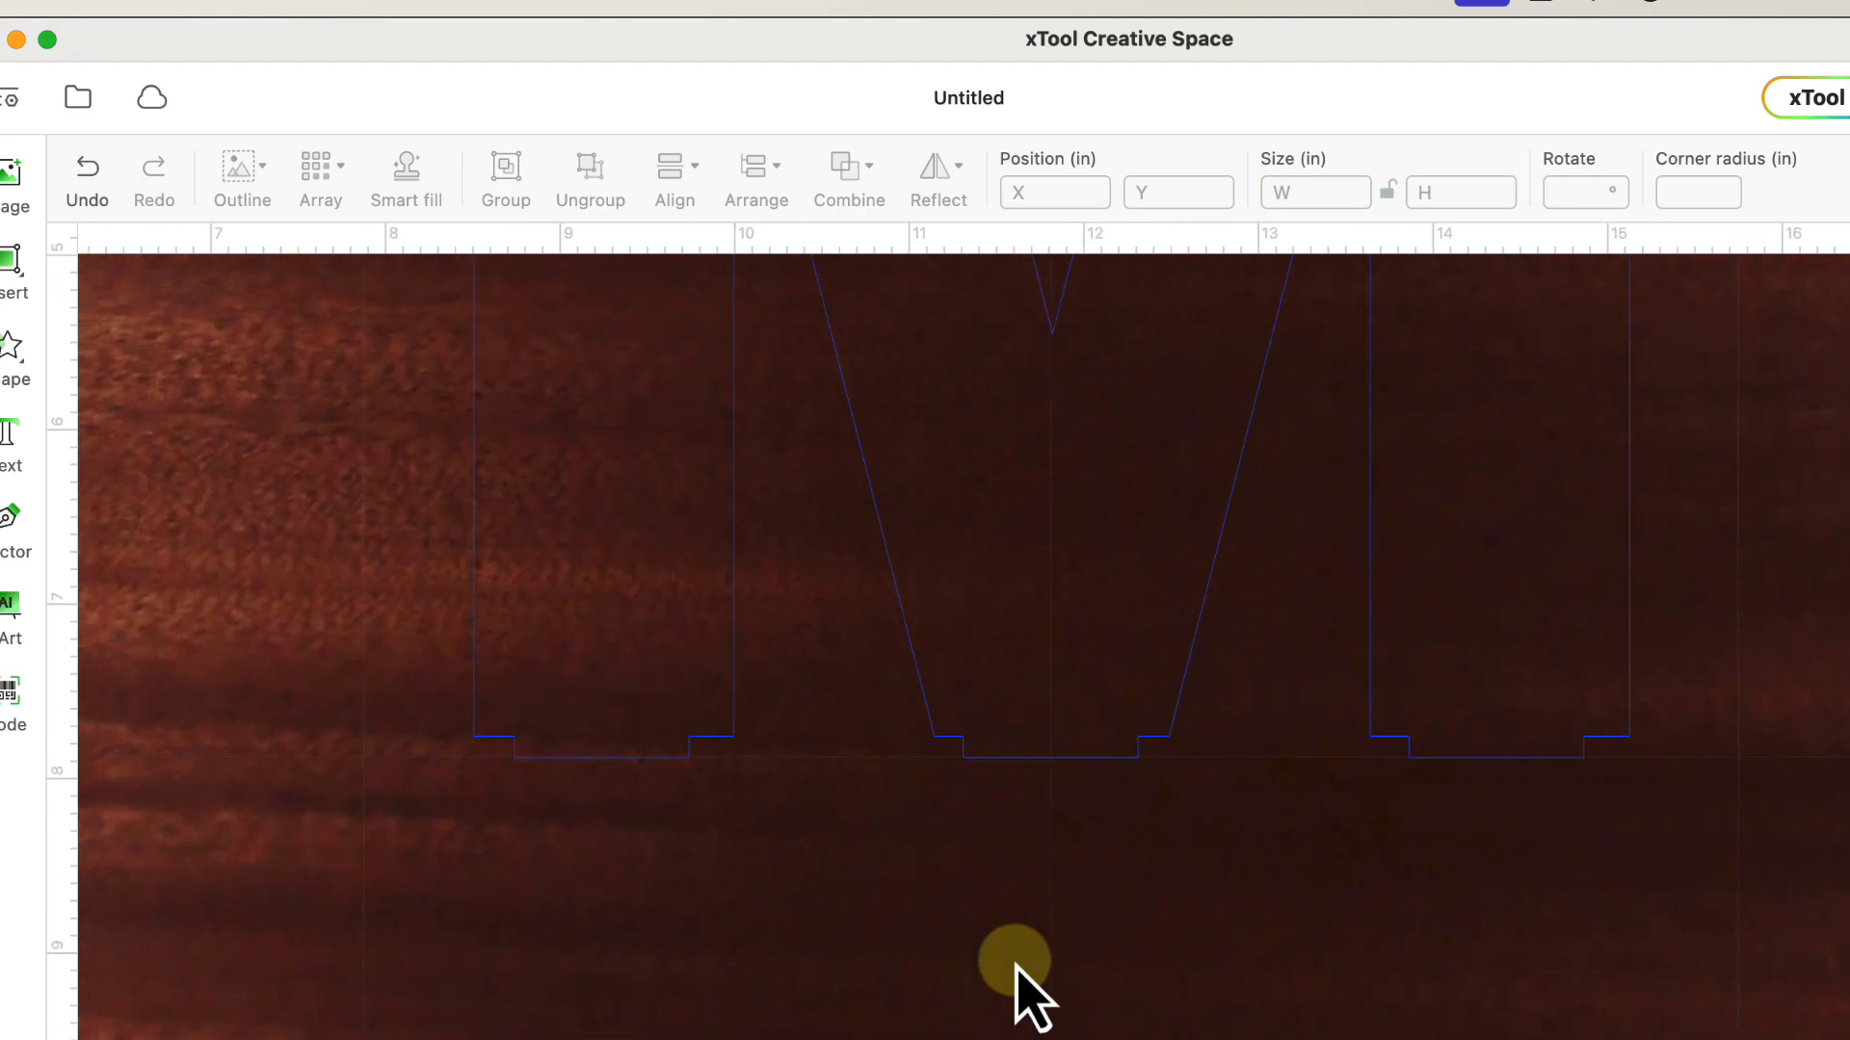
pyautogui.press('super+v')
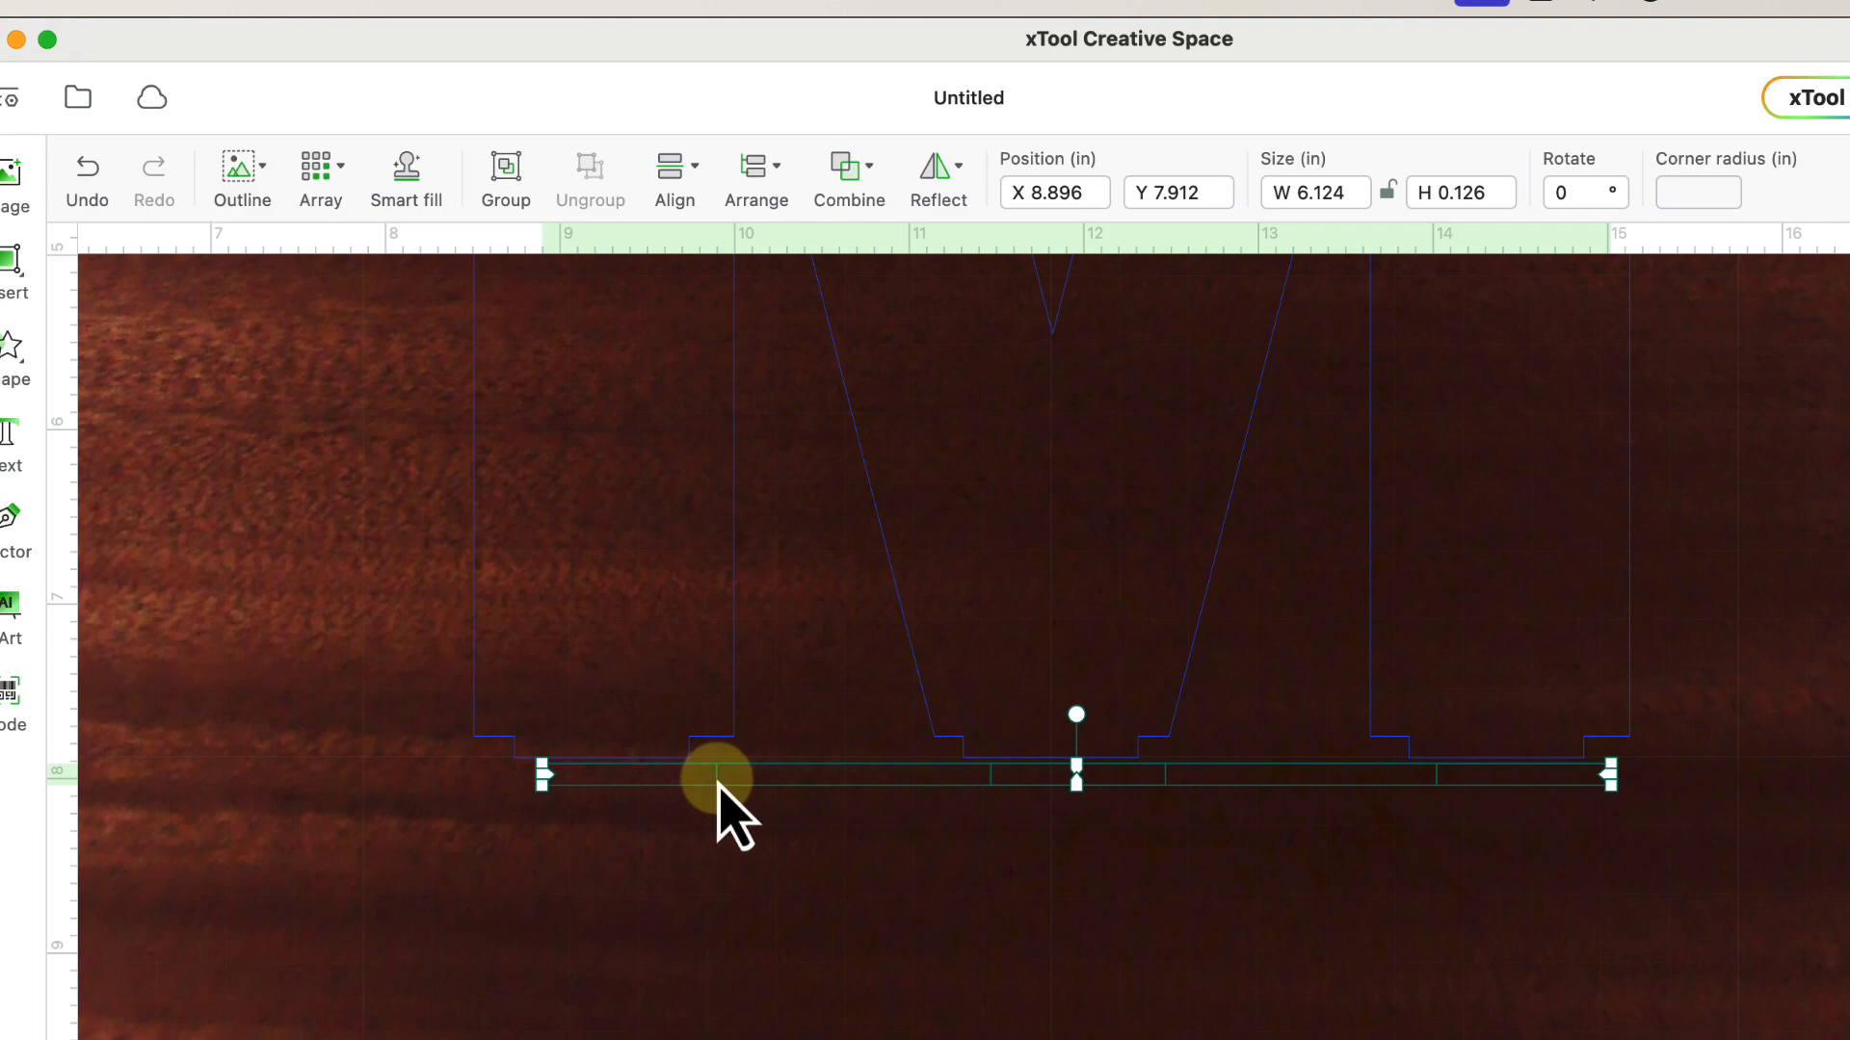
pyautogui.moveTo(714, 785); pyautogui.dragTo(701, 841)
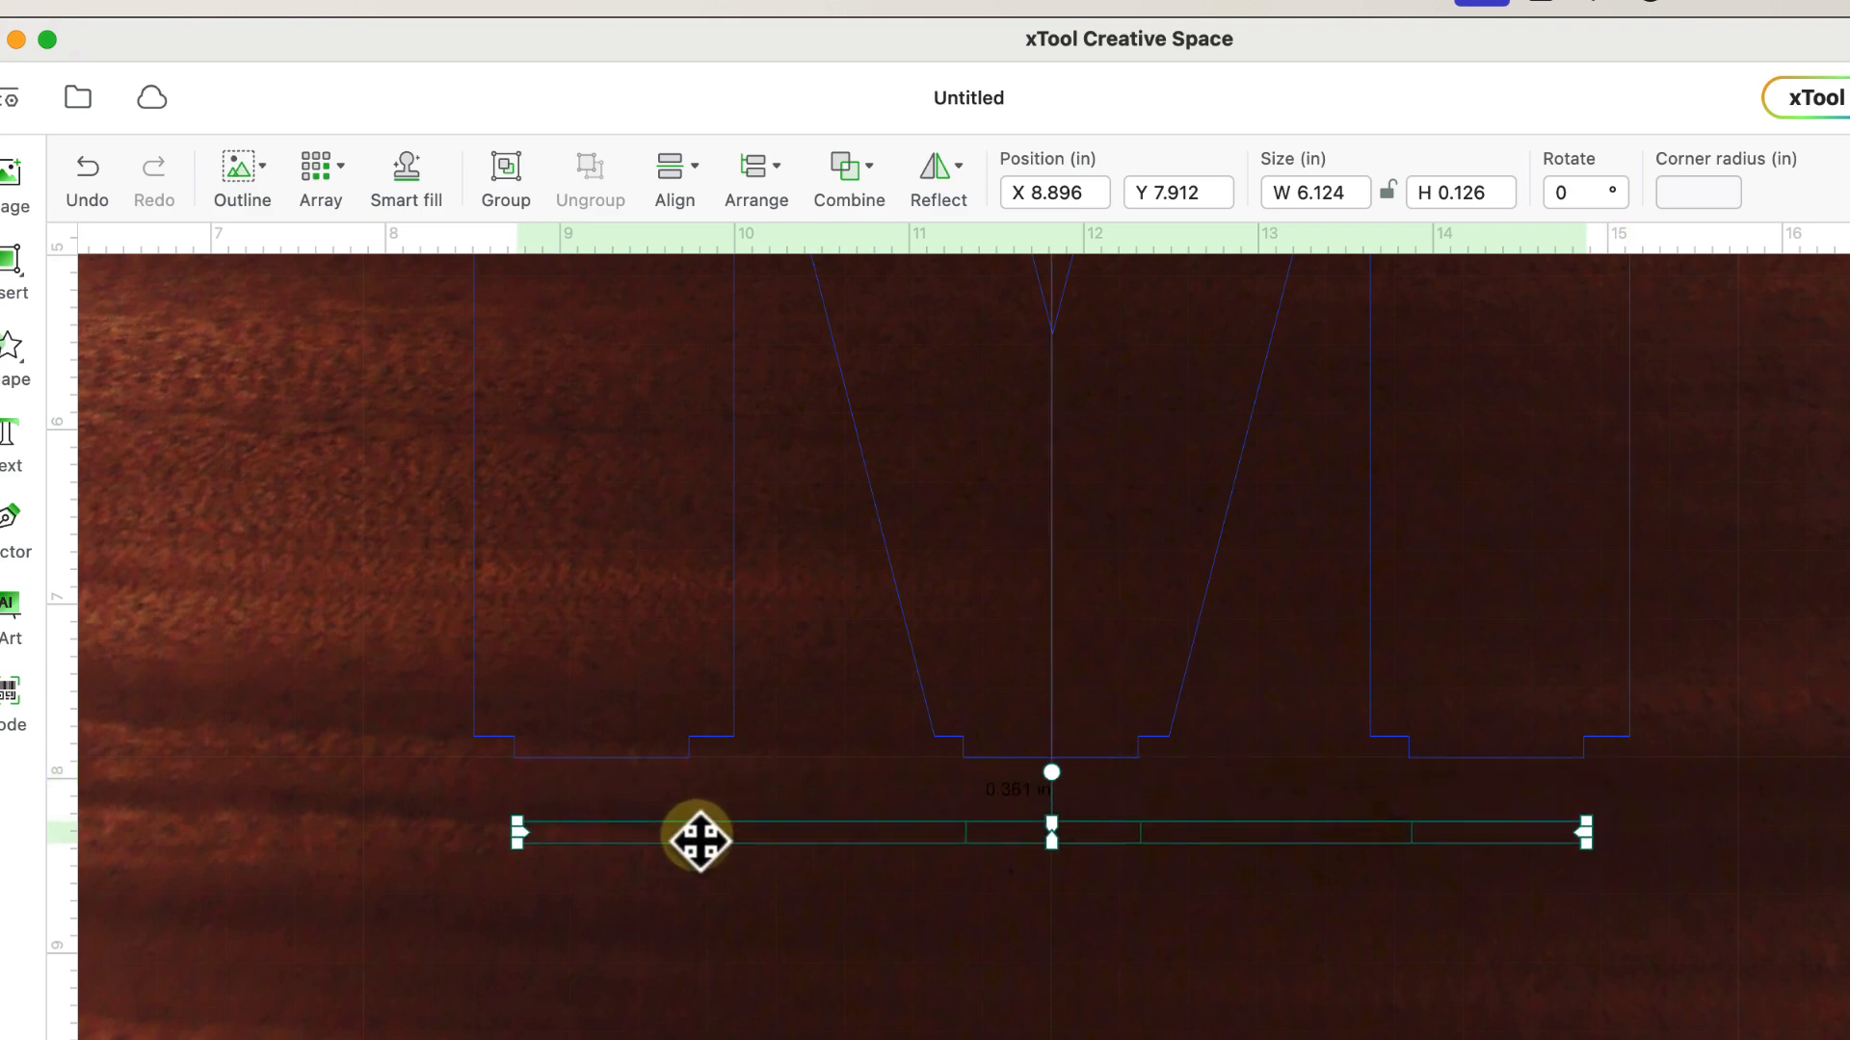
pyautogui.click(607, 958)
# - Marquee-select the three slot rectangles and move the row further down, clear of the legs
pyautogui.moveTo(421, 799); pyautogui.dragTo(1643, 1007)
pyautogui.click(1520, 867)
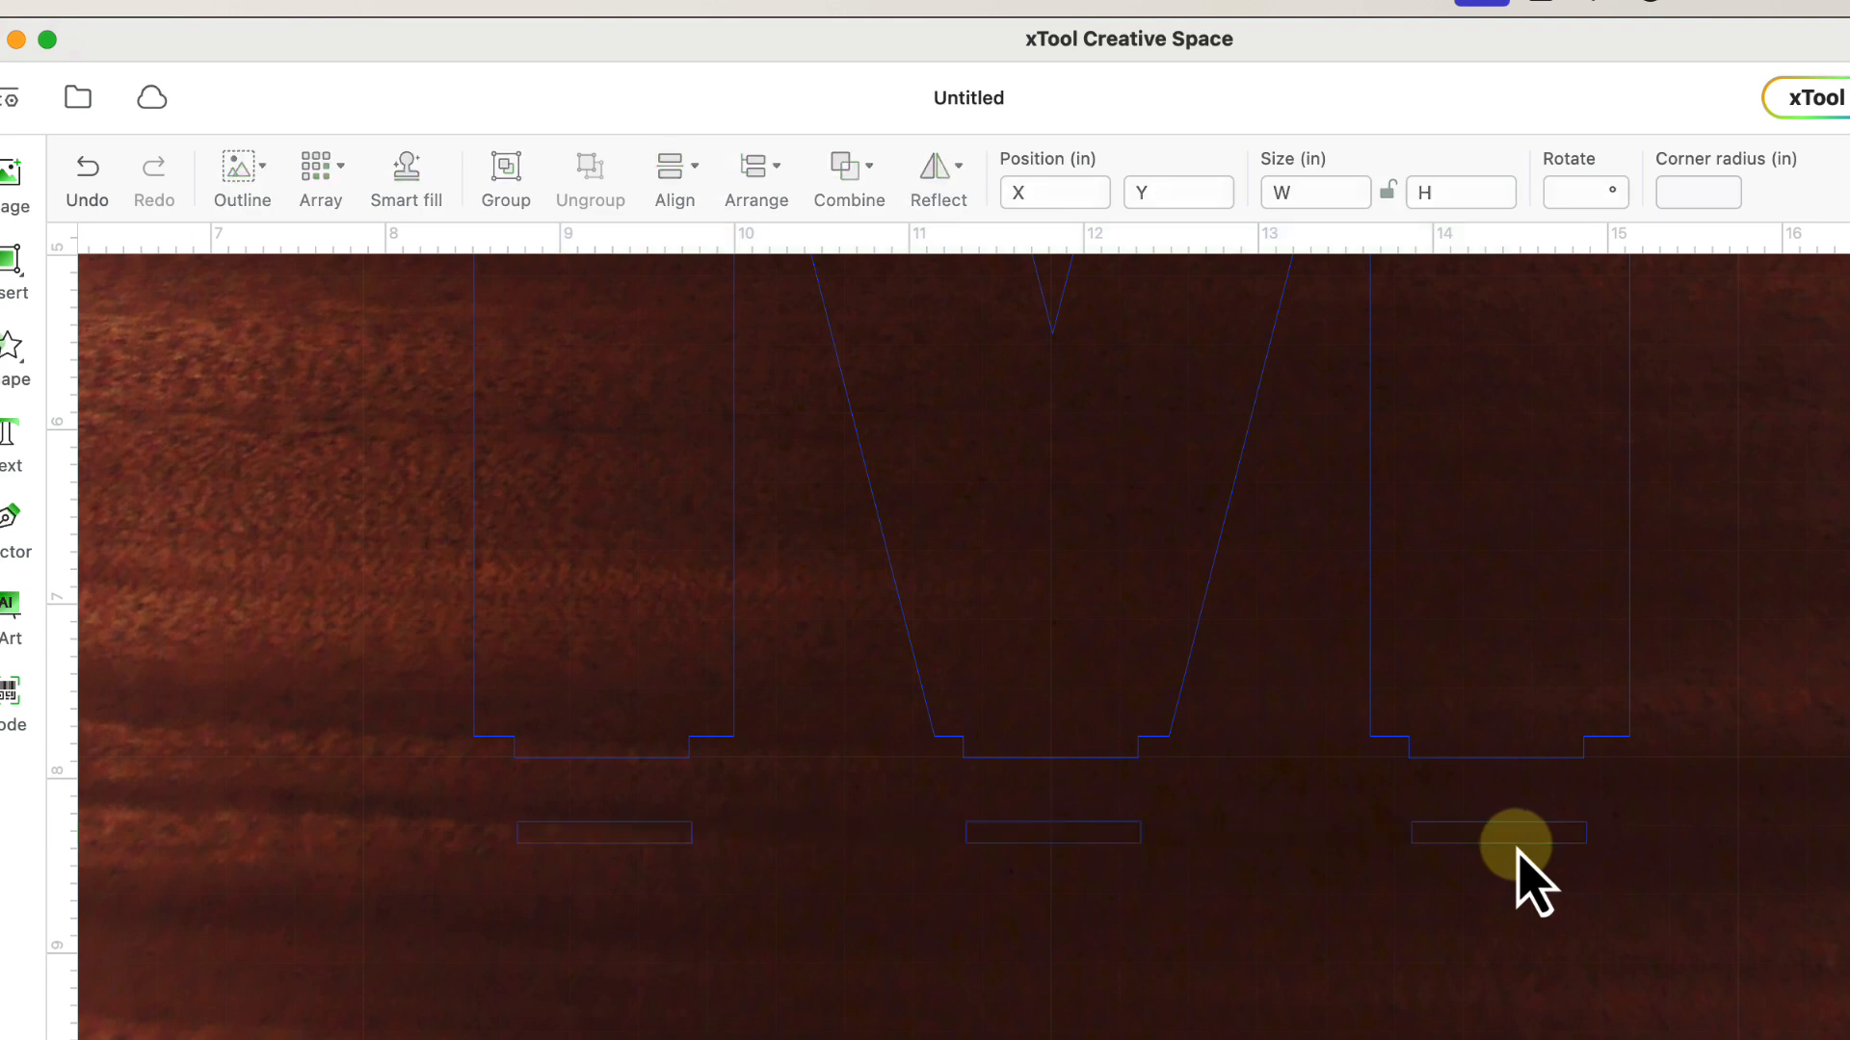
pyautogui.moveTo(1633, 824); pyautogui.dragTo(564, 872)
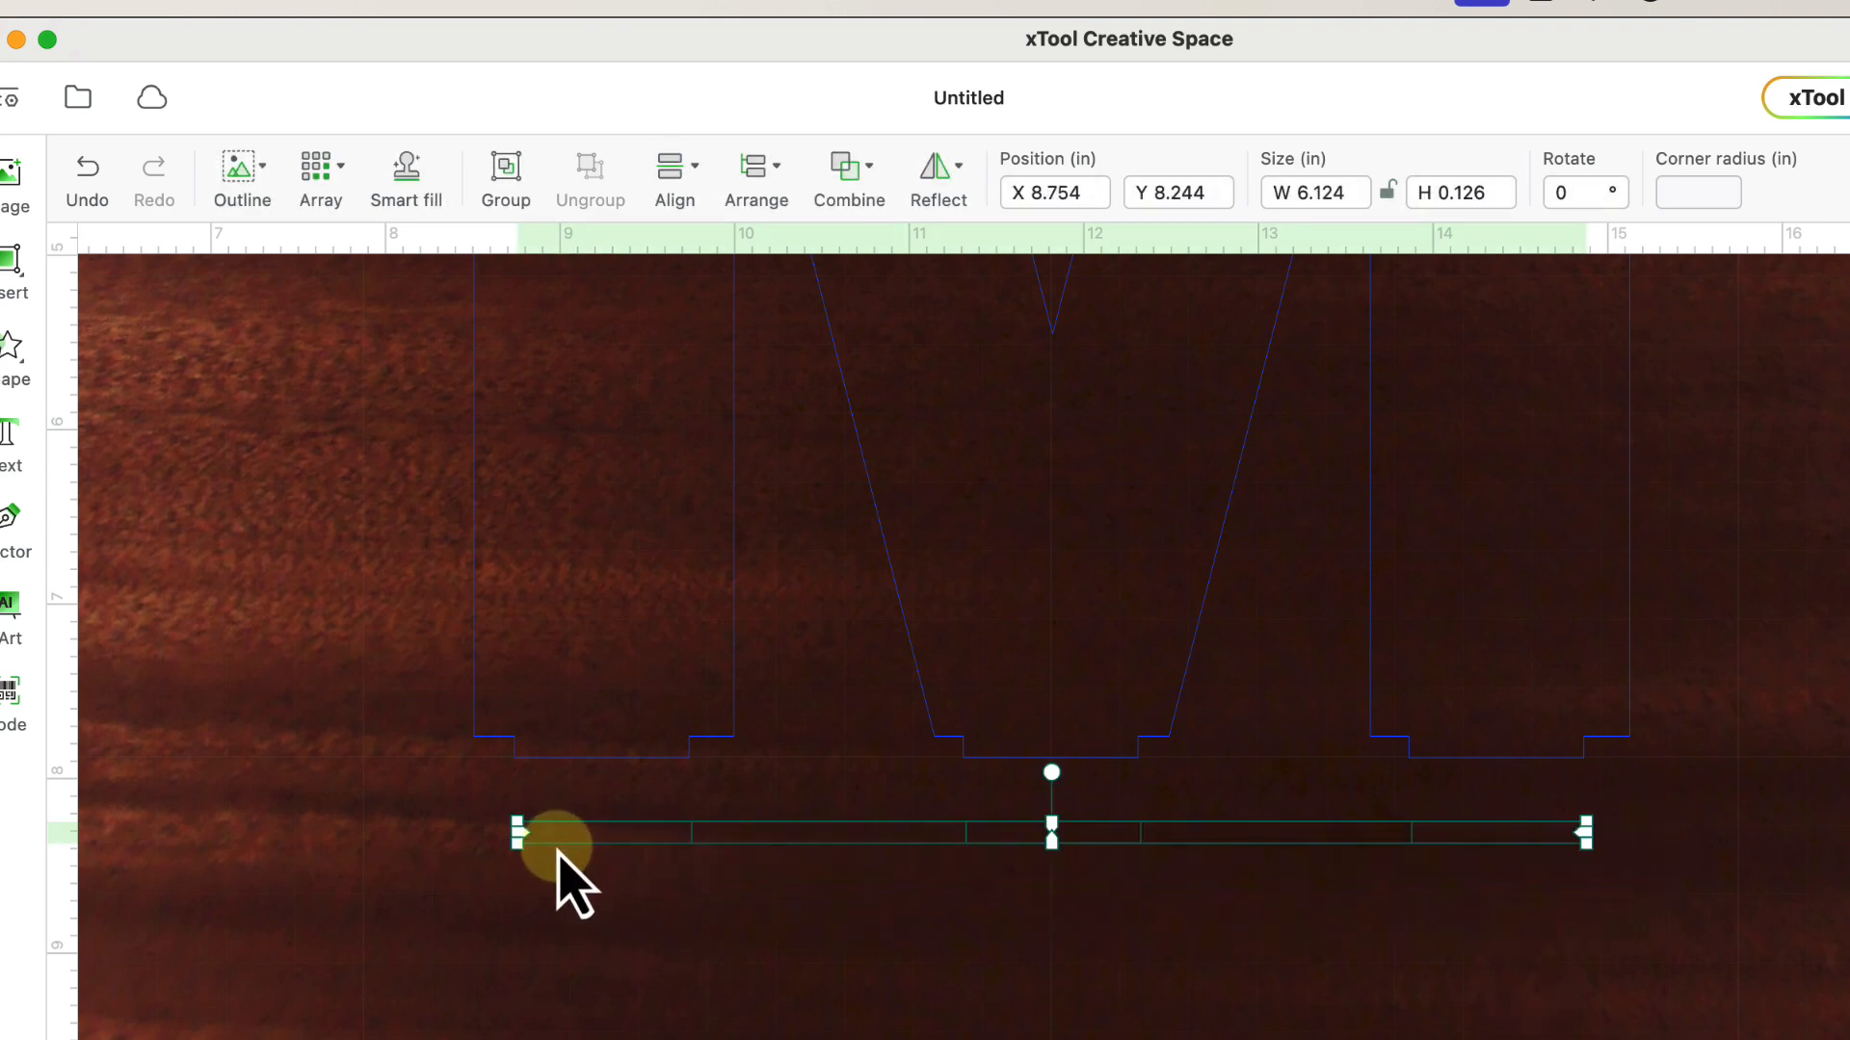
pyautogui.click(562, 877)
pyautogui.moveTo(475, 821); pyautogui.dragTo(1517, 956)
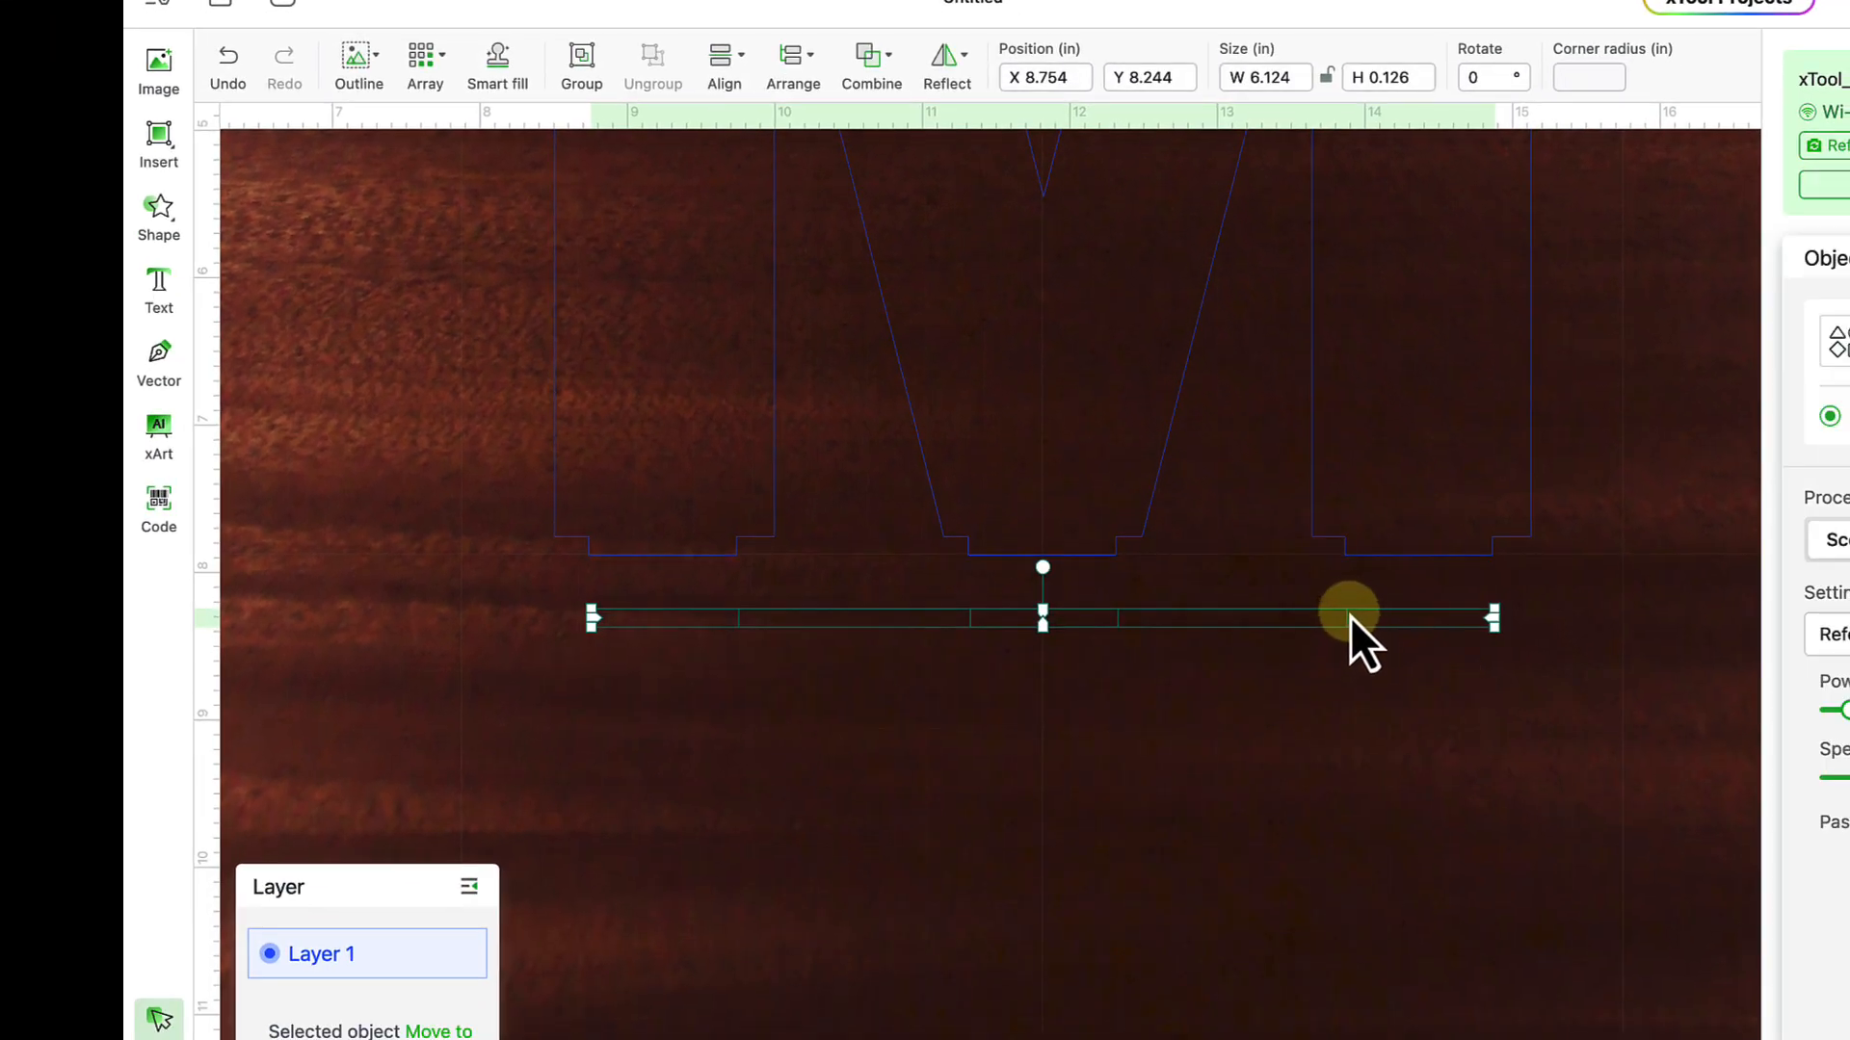
pyautogui.moveTo(1350, 616); pyautogui.dragTo(1342, 864)
pyautogui.click(1082, 756)
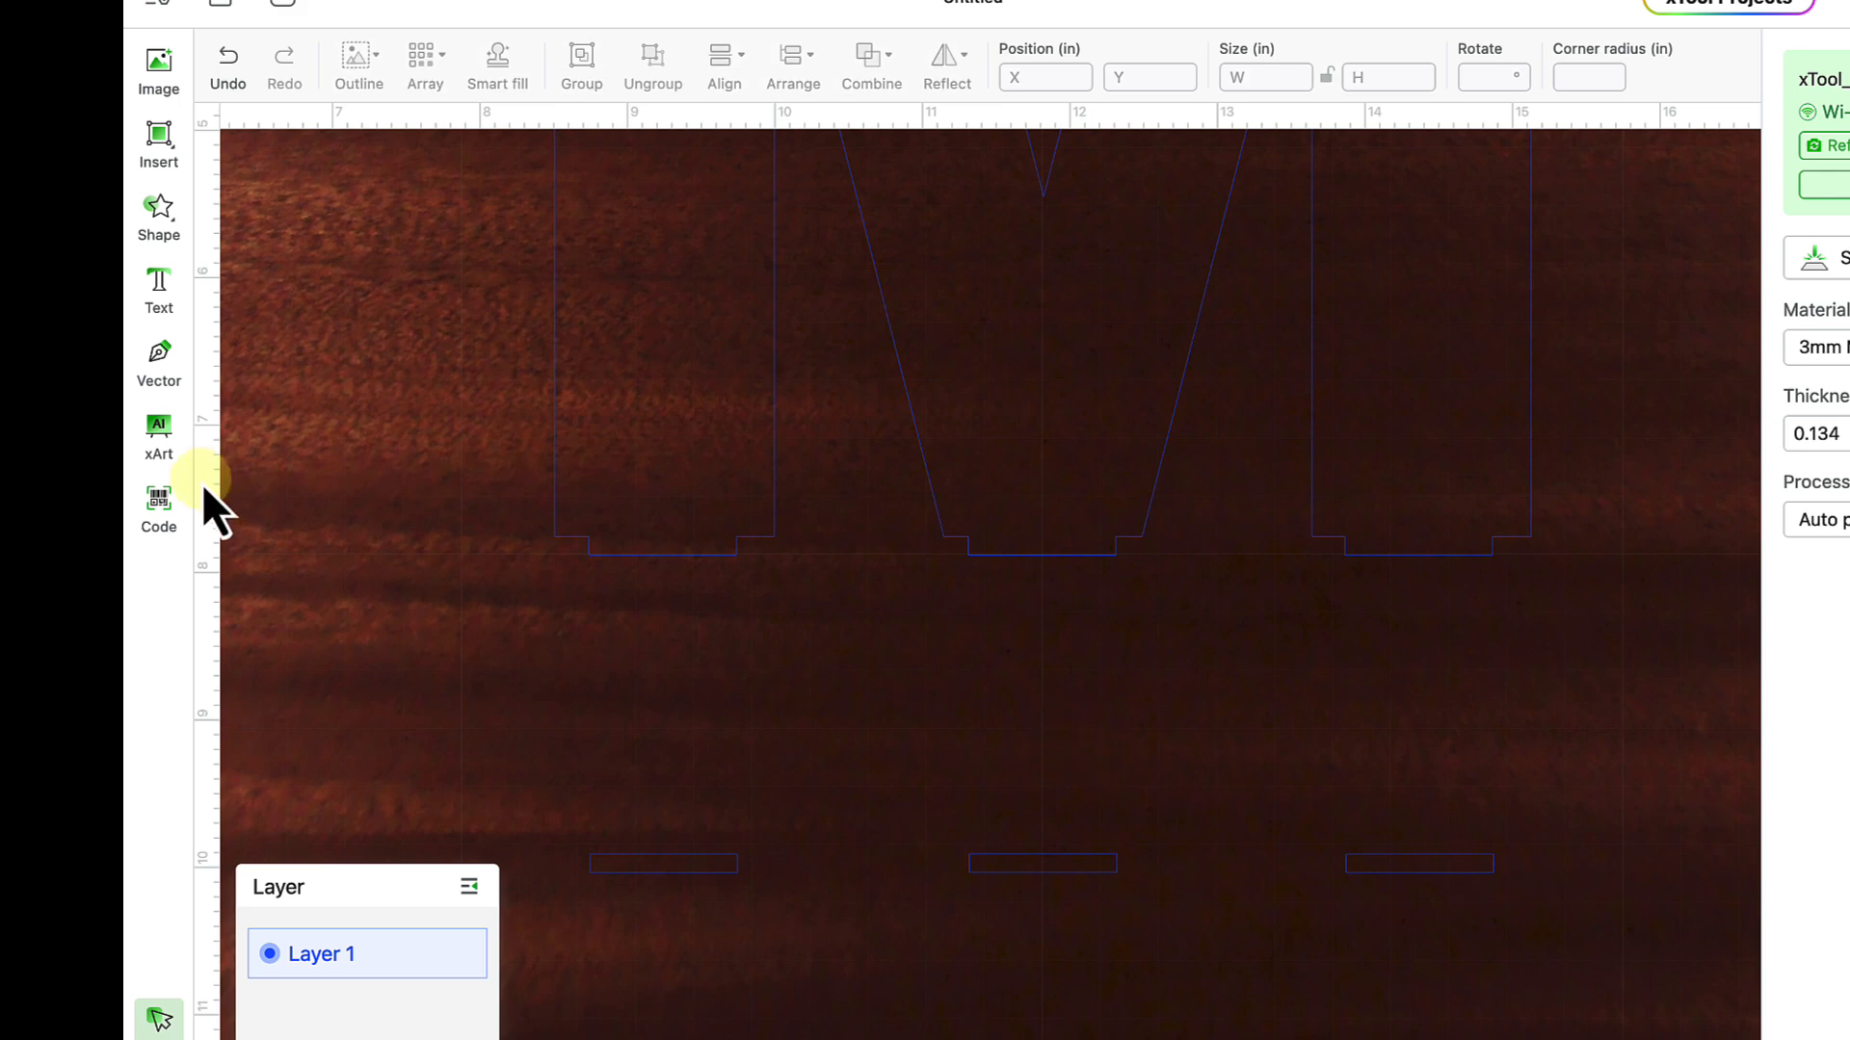
# - Add a new rectangle from the Basic shape library
pyautogui.click(152, 158)
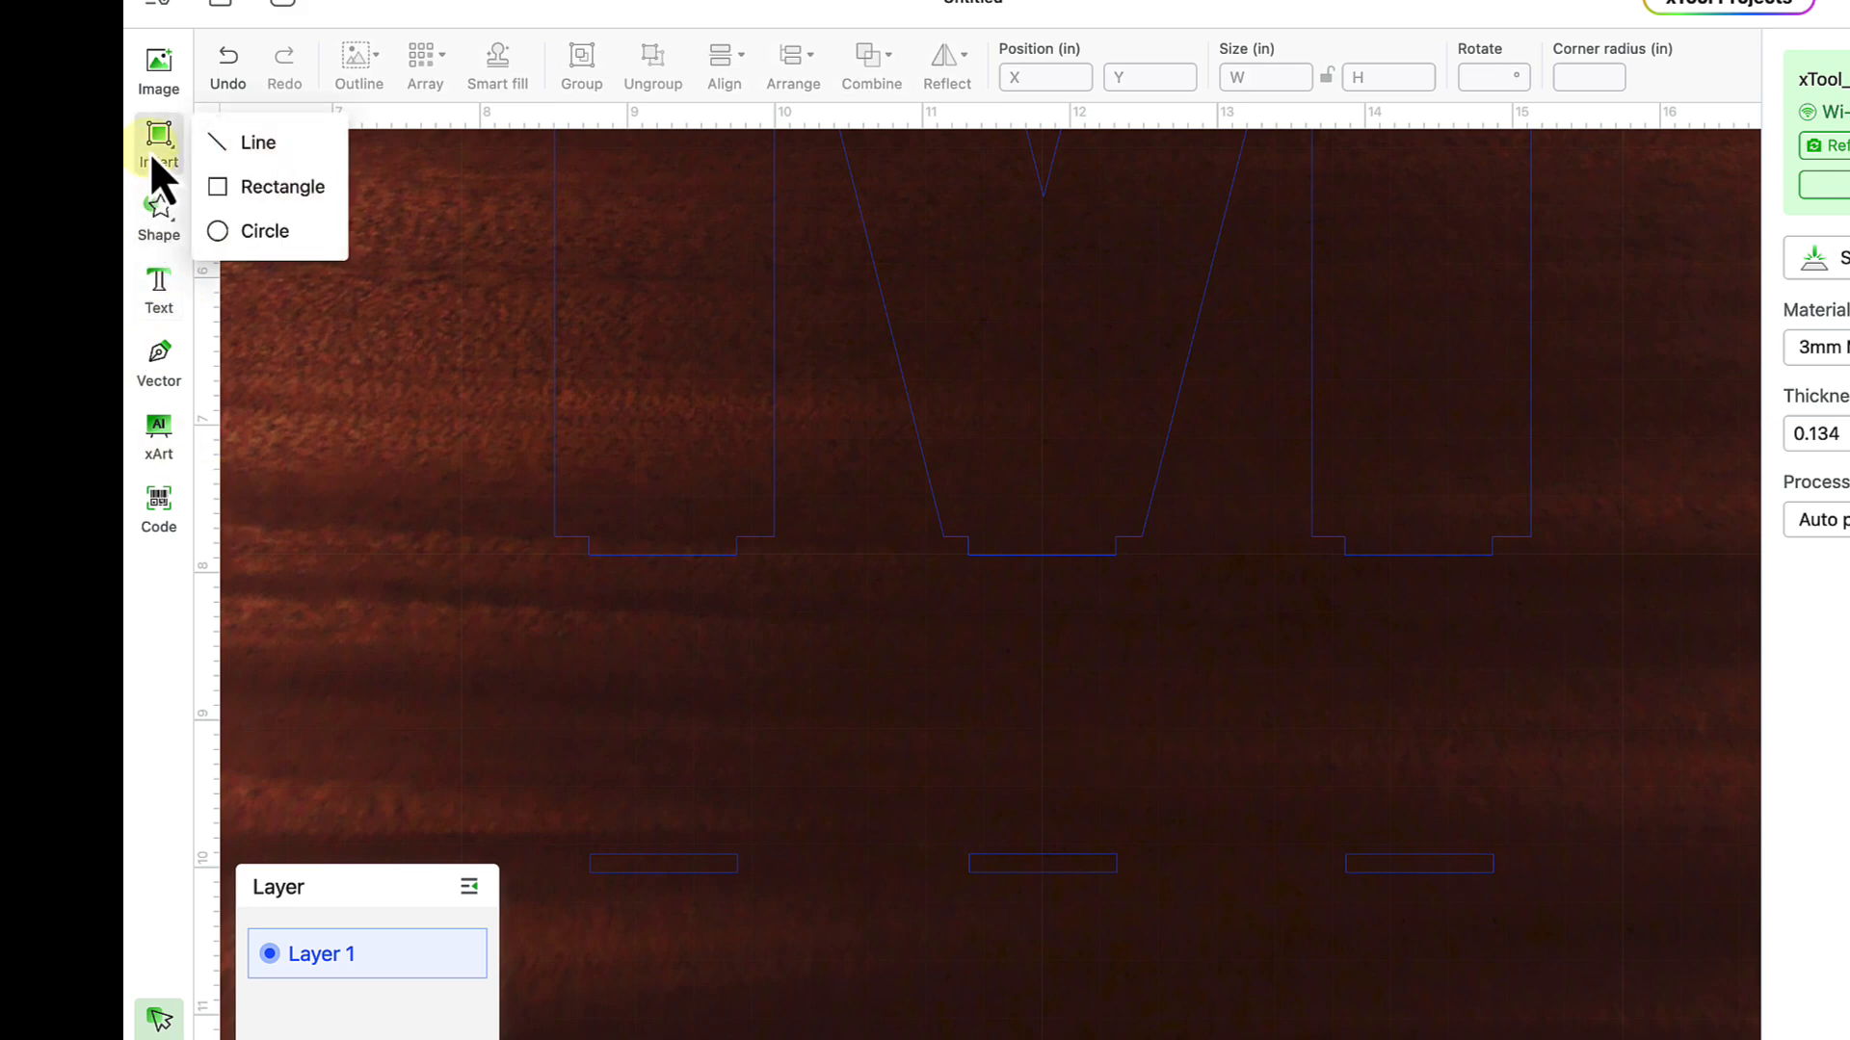
pyautogui.click(160, 215)
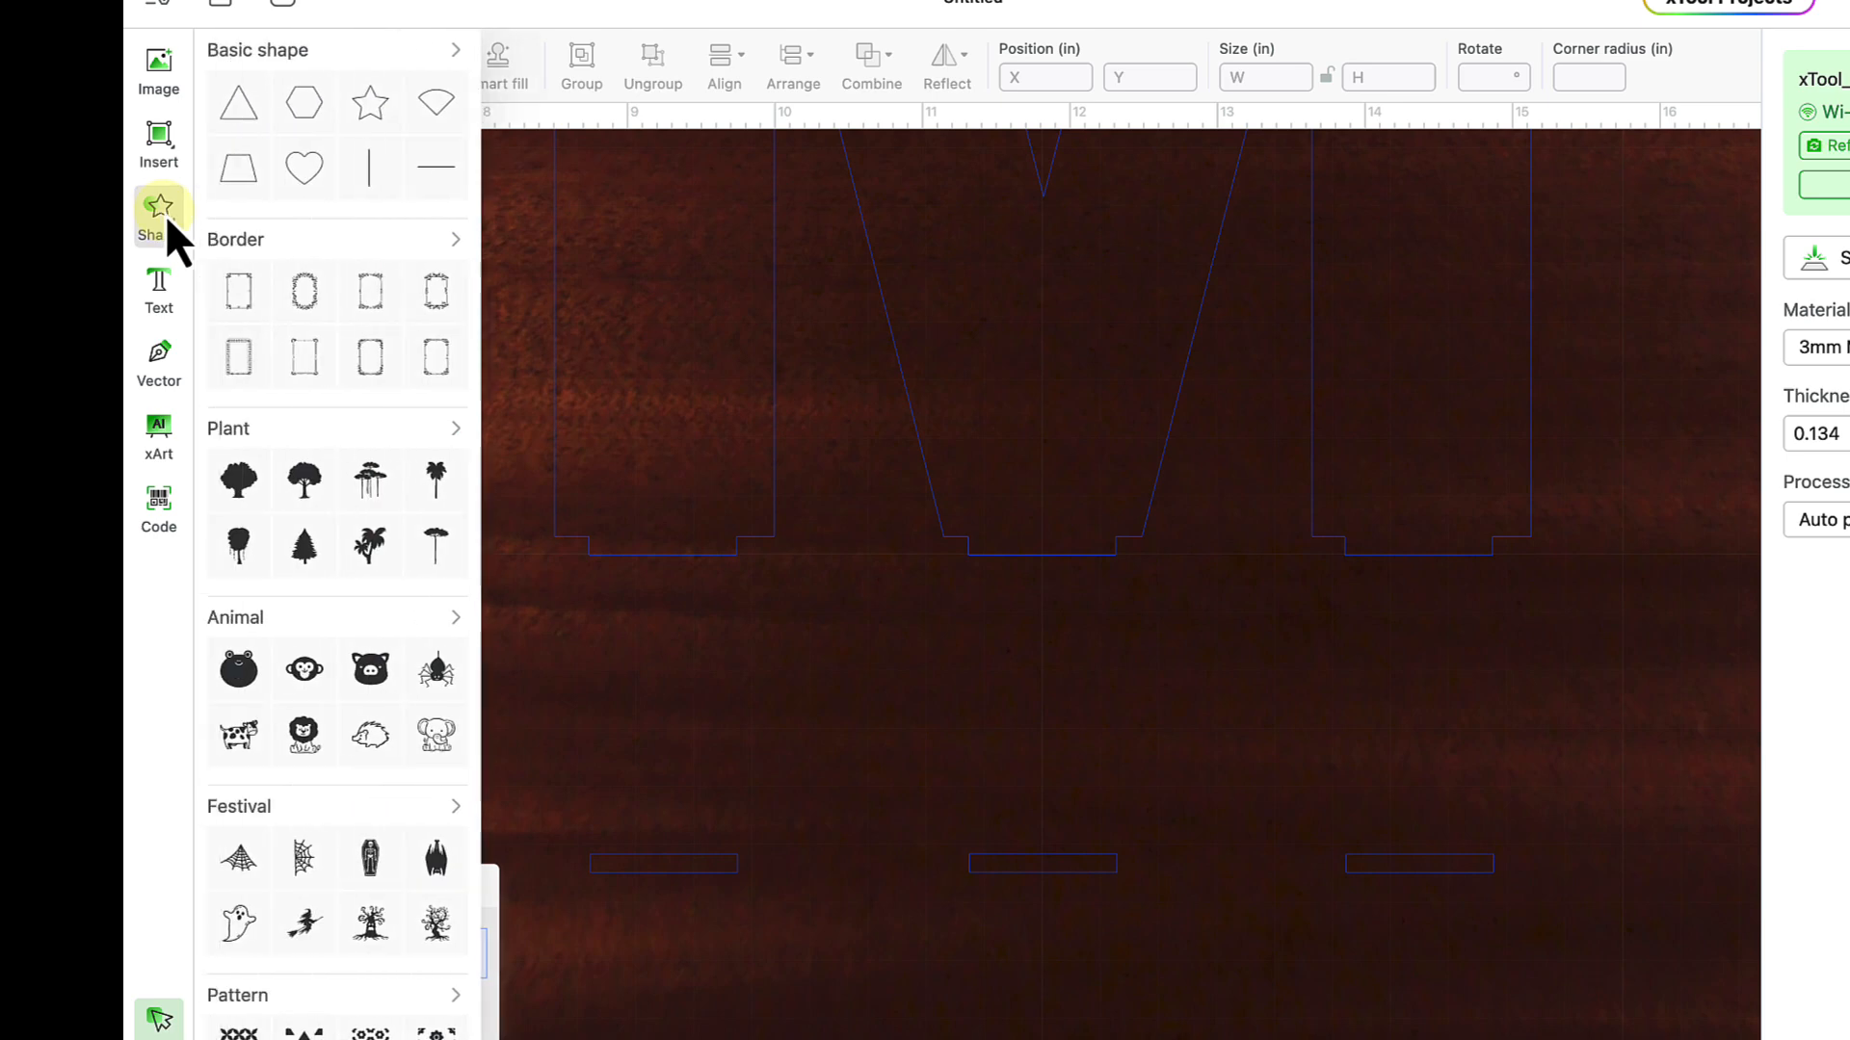
pyautogui.click(453, 50)
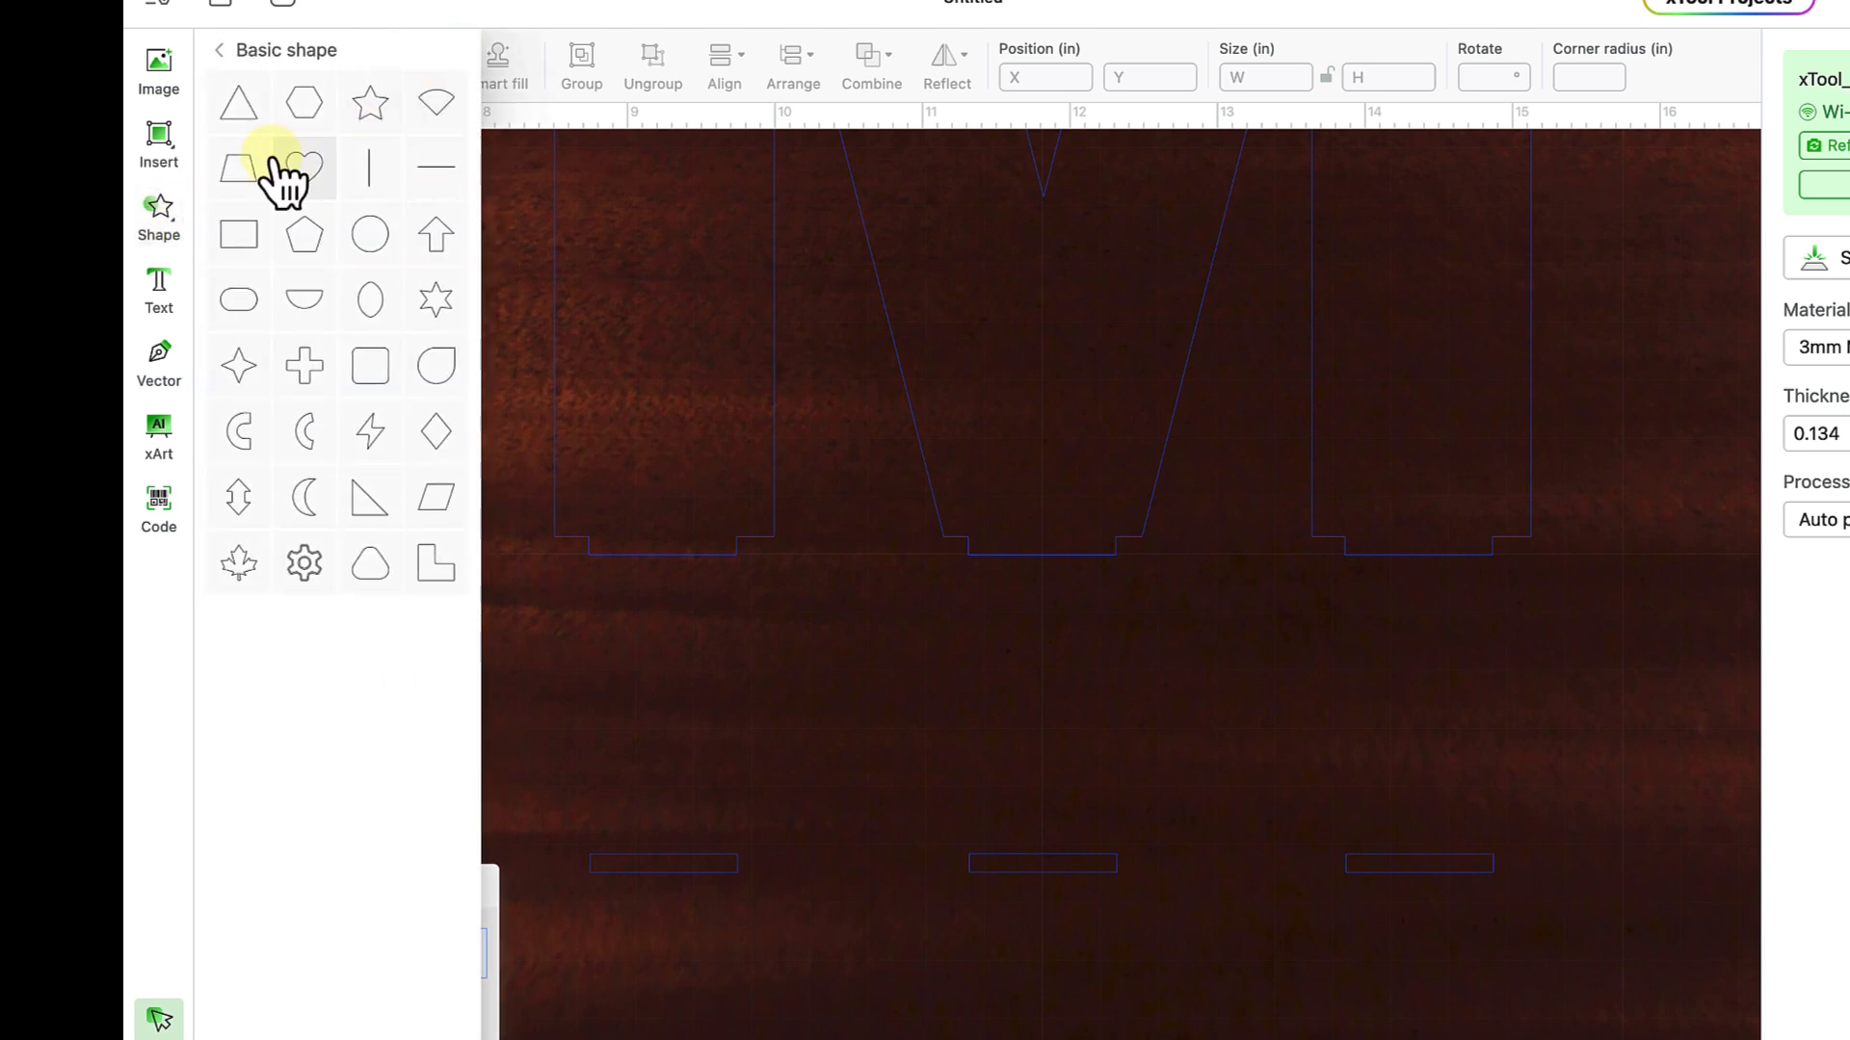
pyautogui.click(235, 242)
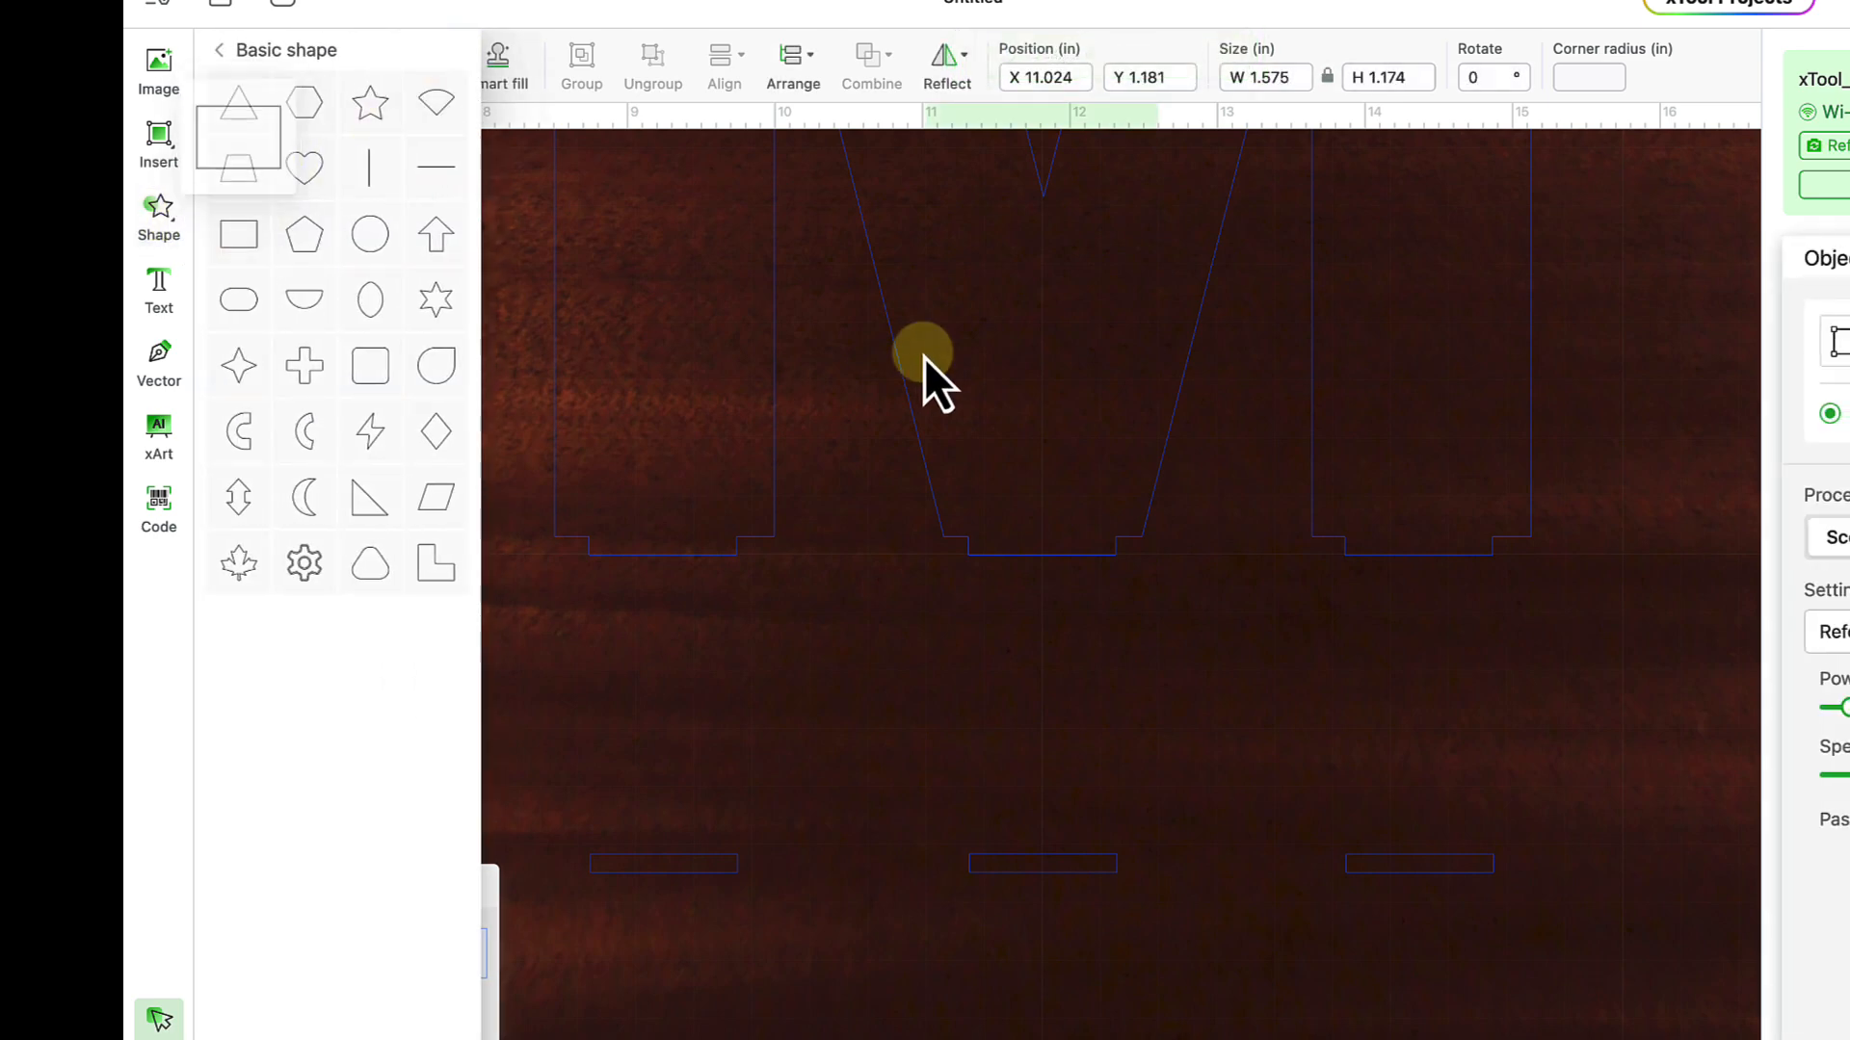
# - Move the new rectangle just beneath the M's left leg, undoing an accidental shift of the M
pyautogui.scroll(10, 977, 368)
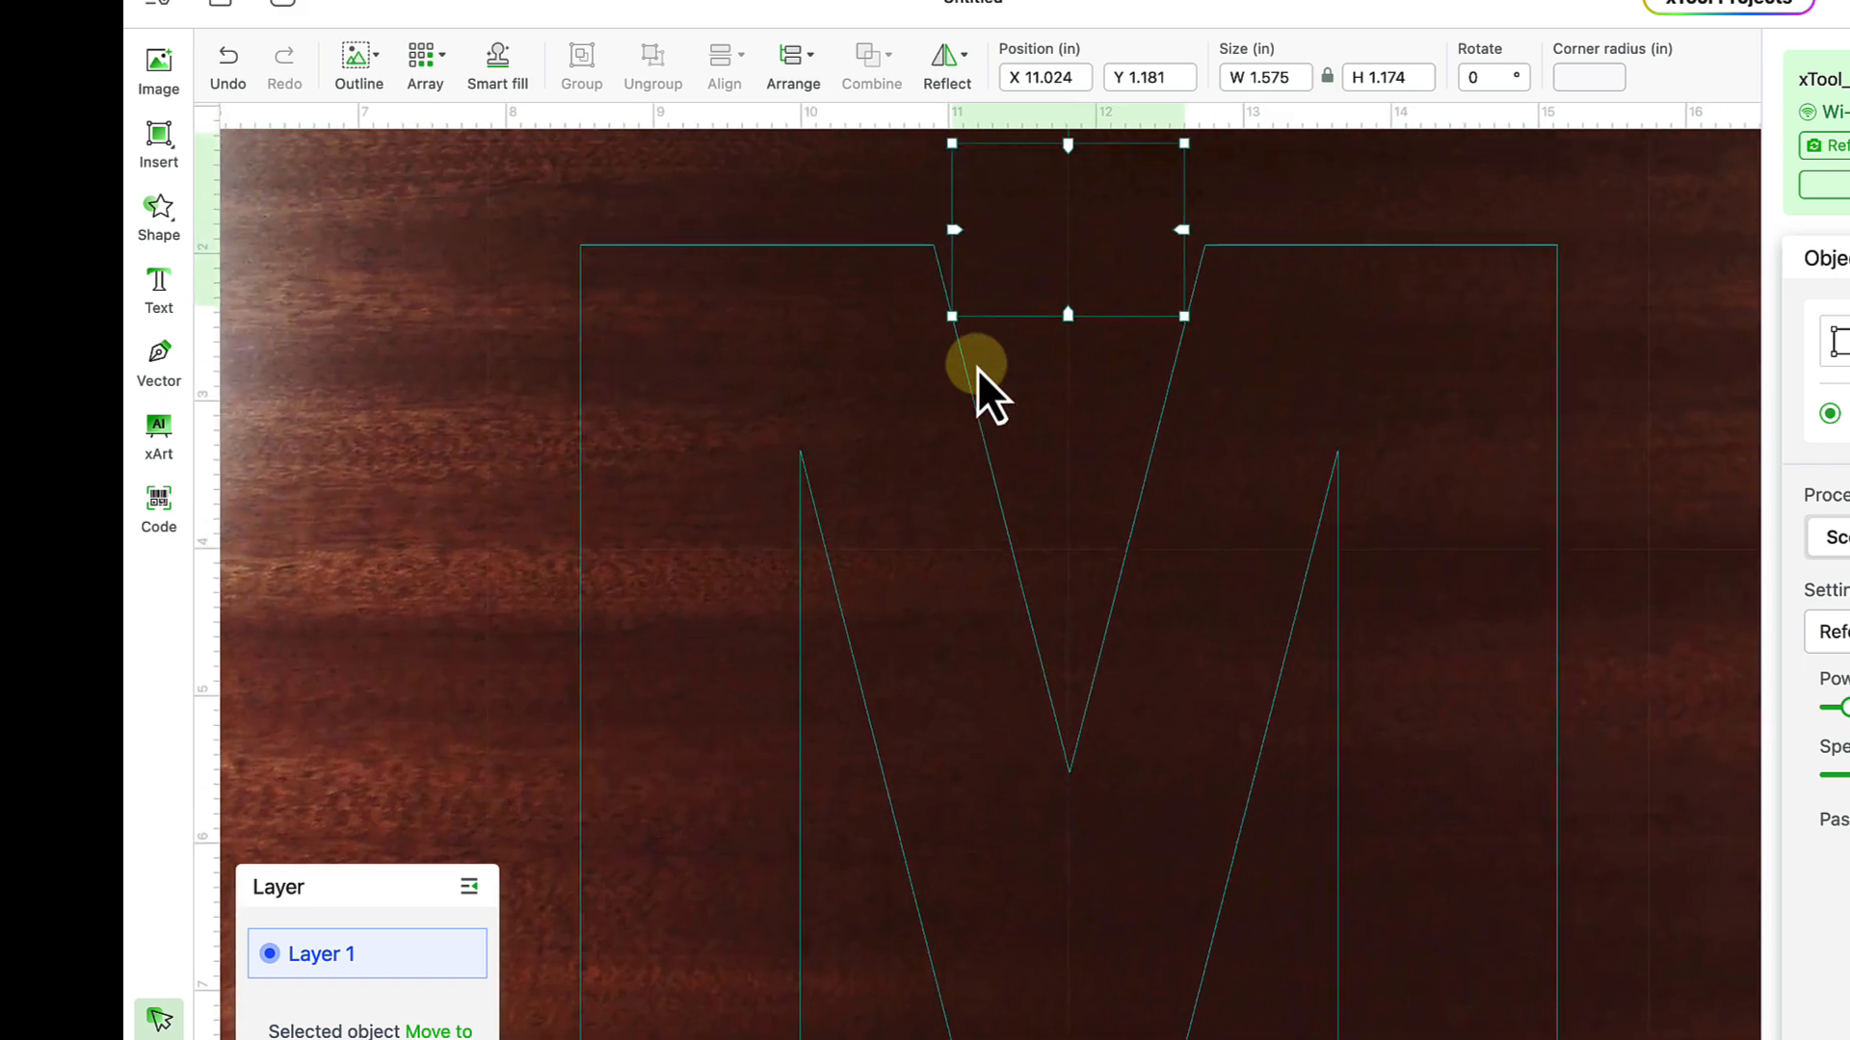
pyautogui.moveTo(1009, 349); pyautogui.dragTo(1012, 508)
pyautogui.press('super+z')
pyautogui.moveTo(979, 298); pyautogui.dragTo(1008, 946)
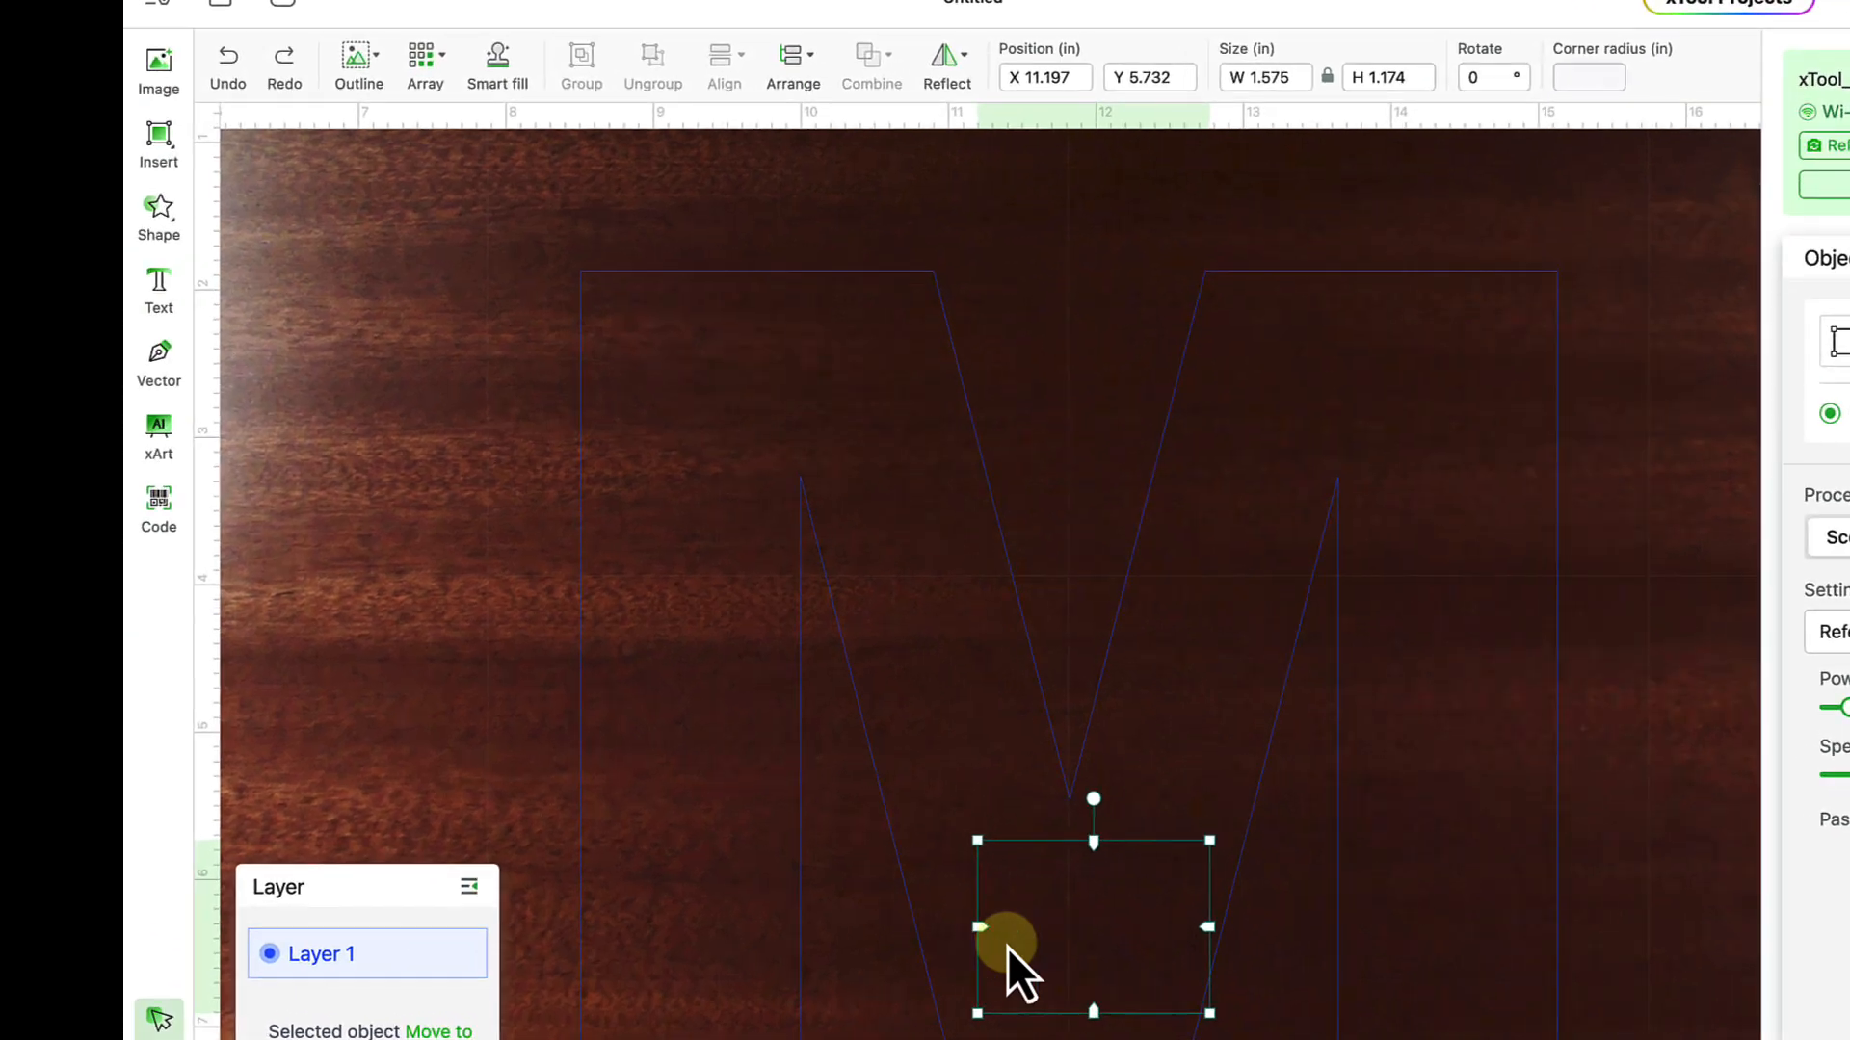
pyautogui.scroll(-12, 1007, 946)
pyautogui.scroll(1, 1008, 946)
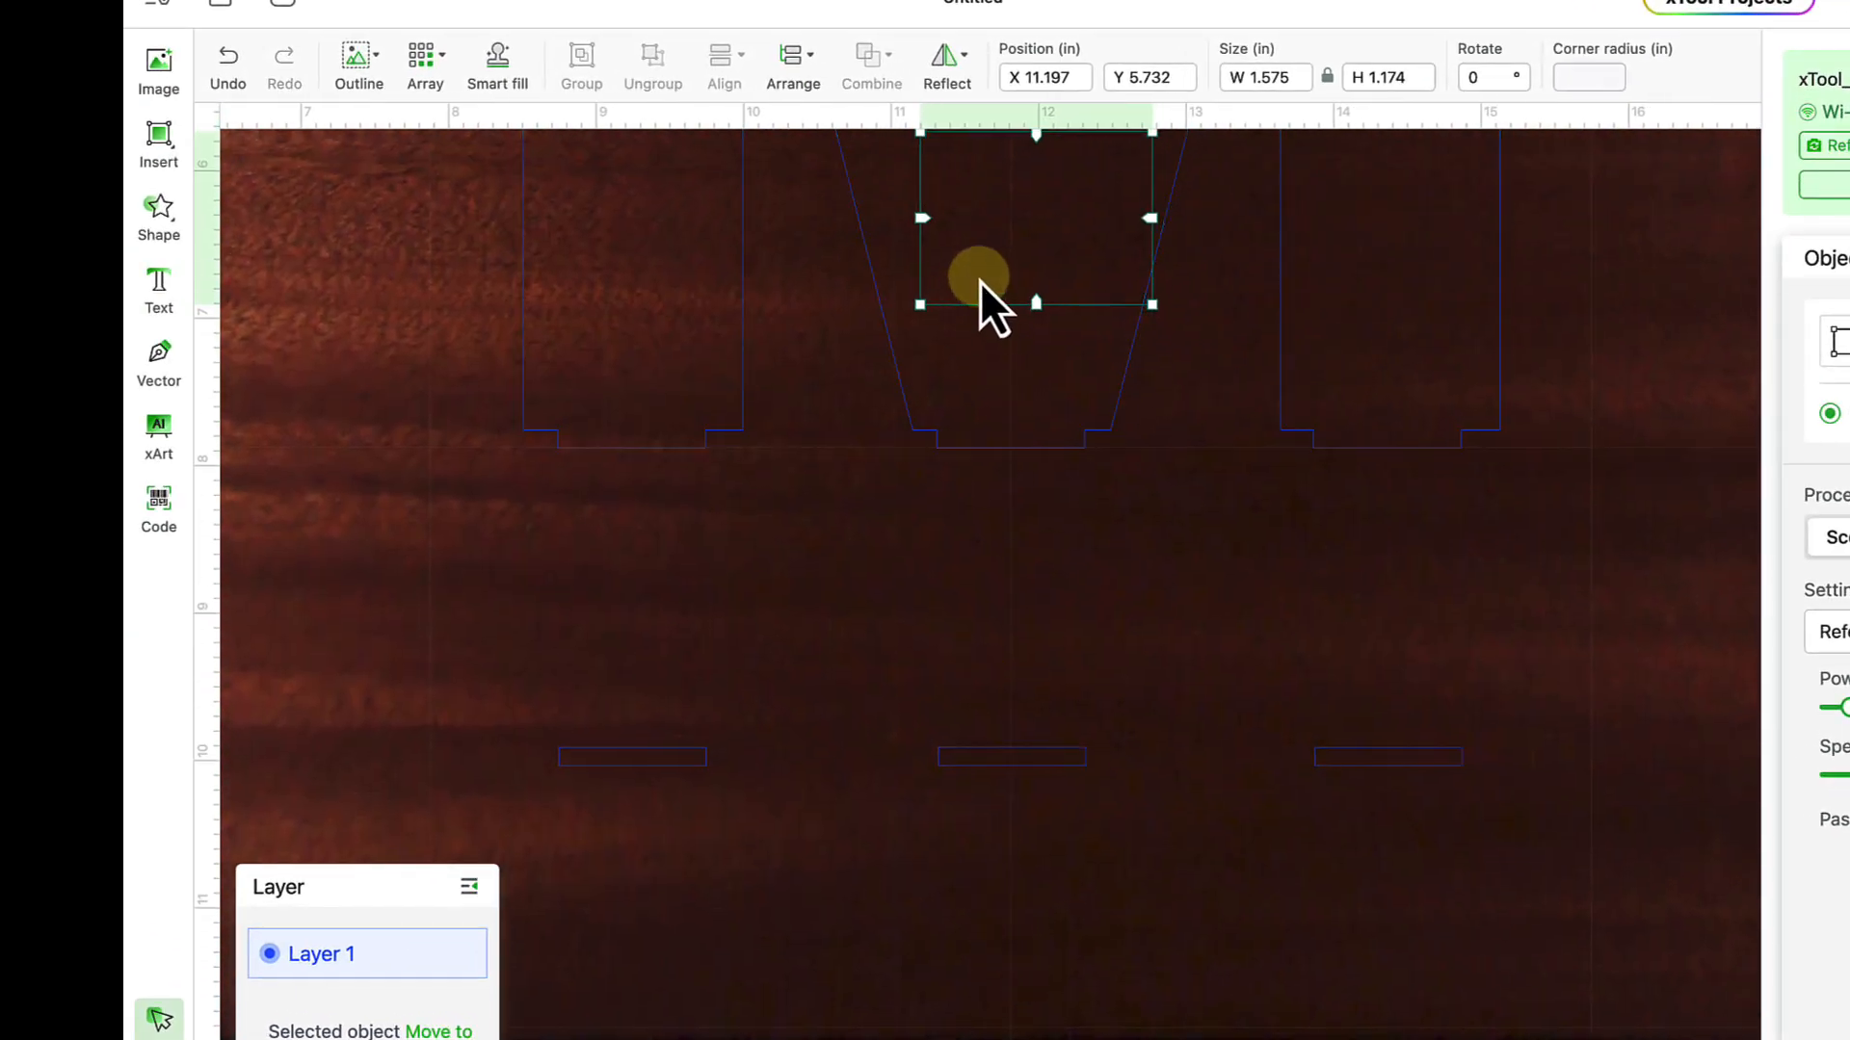
pyautogui.click(928, 330)
pyautogui.moveTo(934, 297); pyautogui.dragTo(500, 644)
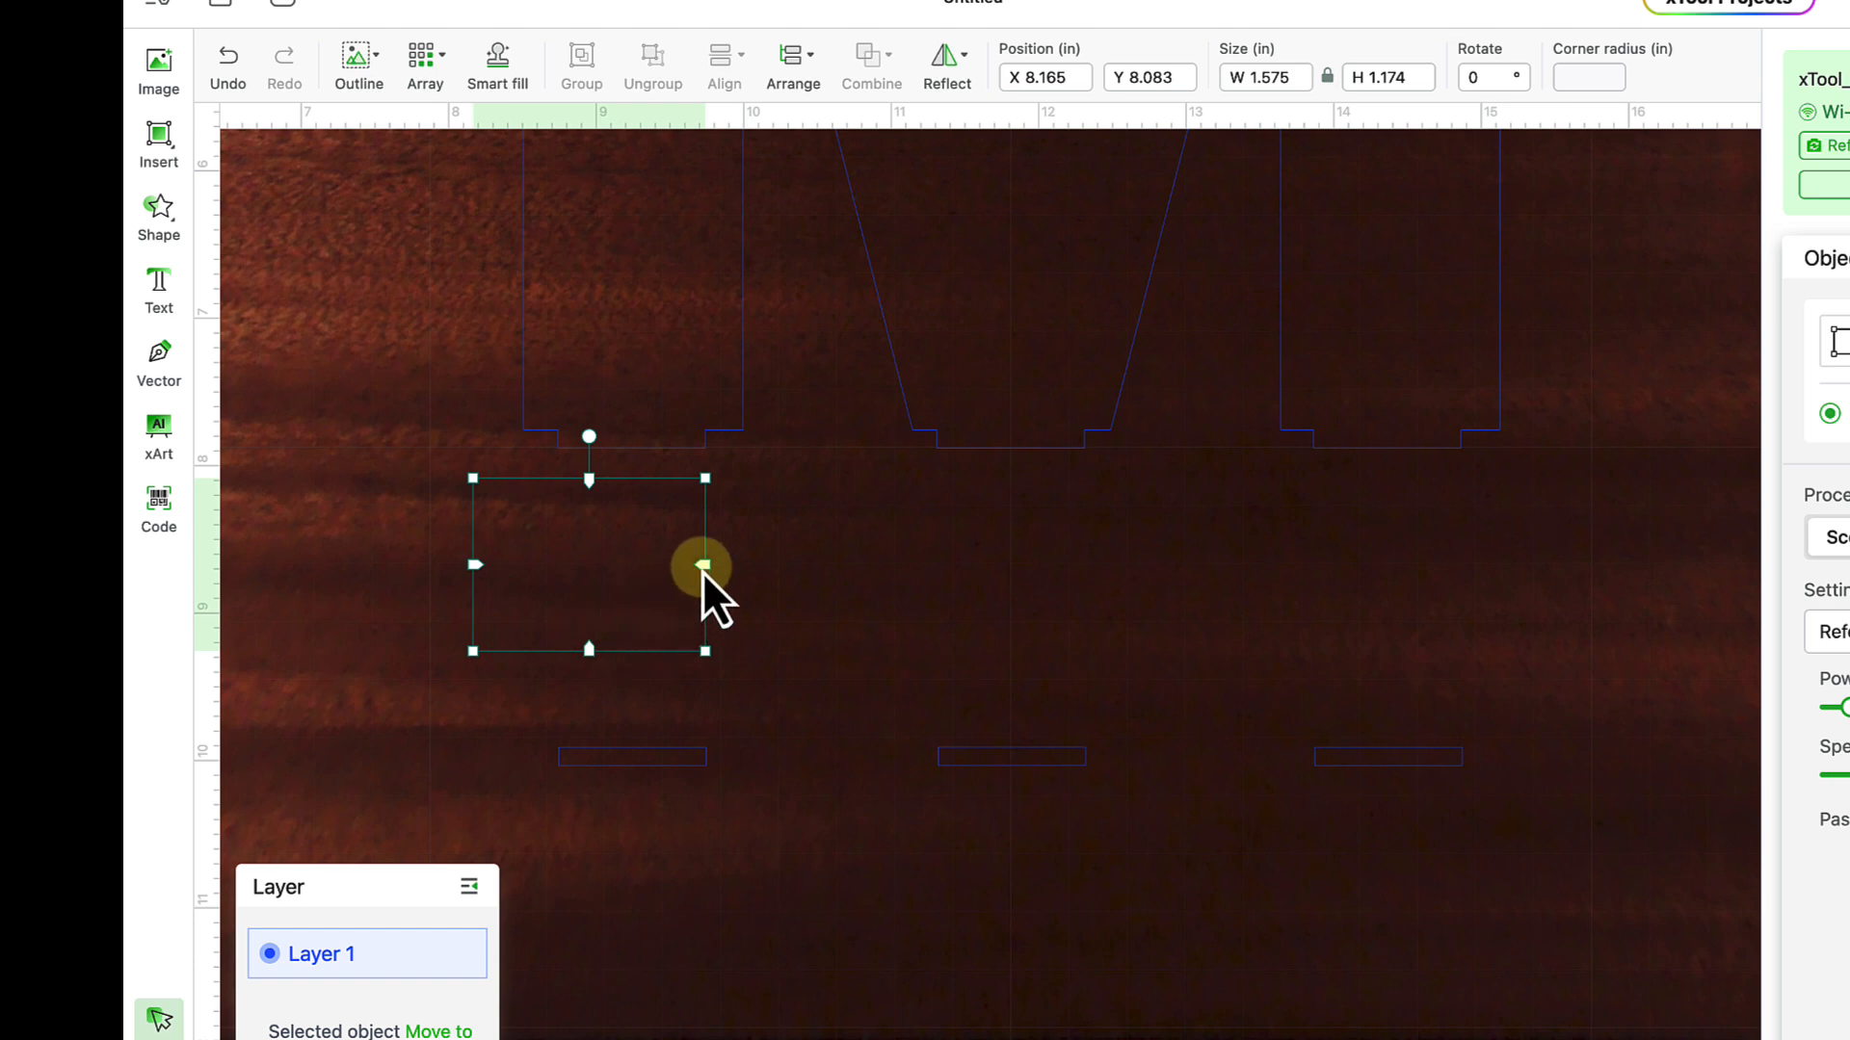
# - Unlock proportions and stretch the rectangle to about 7.232 in wide under the M
pyautogui.click(1326, 76)
pyautogui.moveTo(703, 570); pyautogui.dragTo(1540, 596)
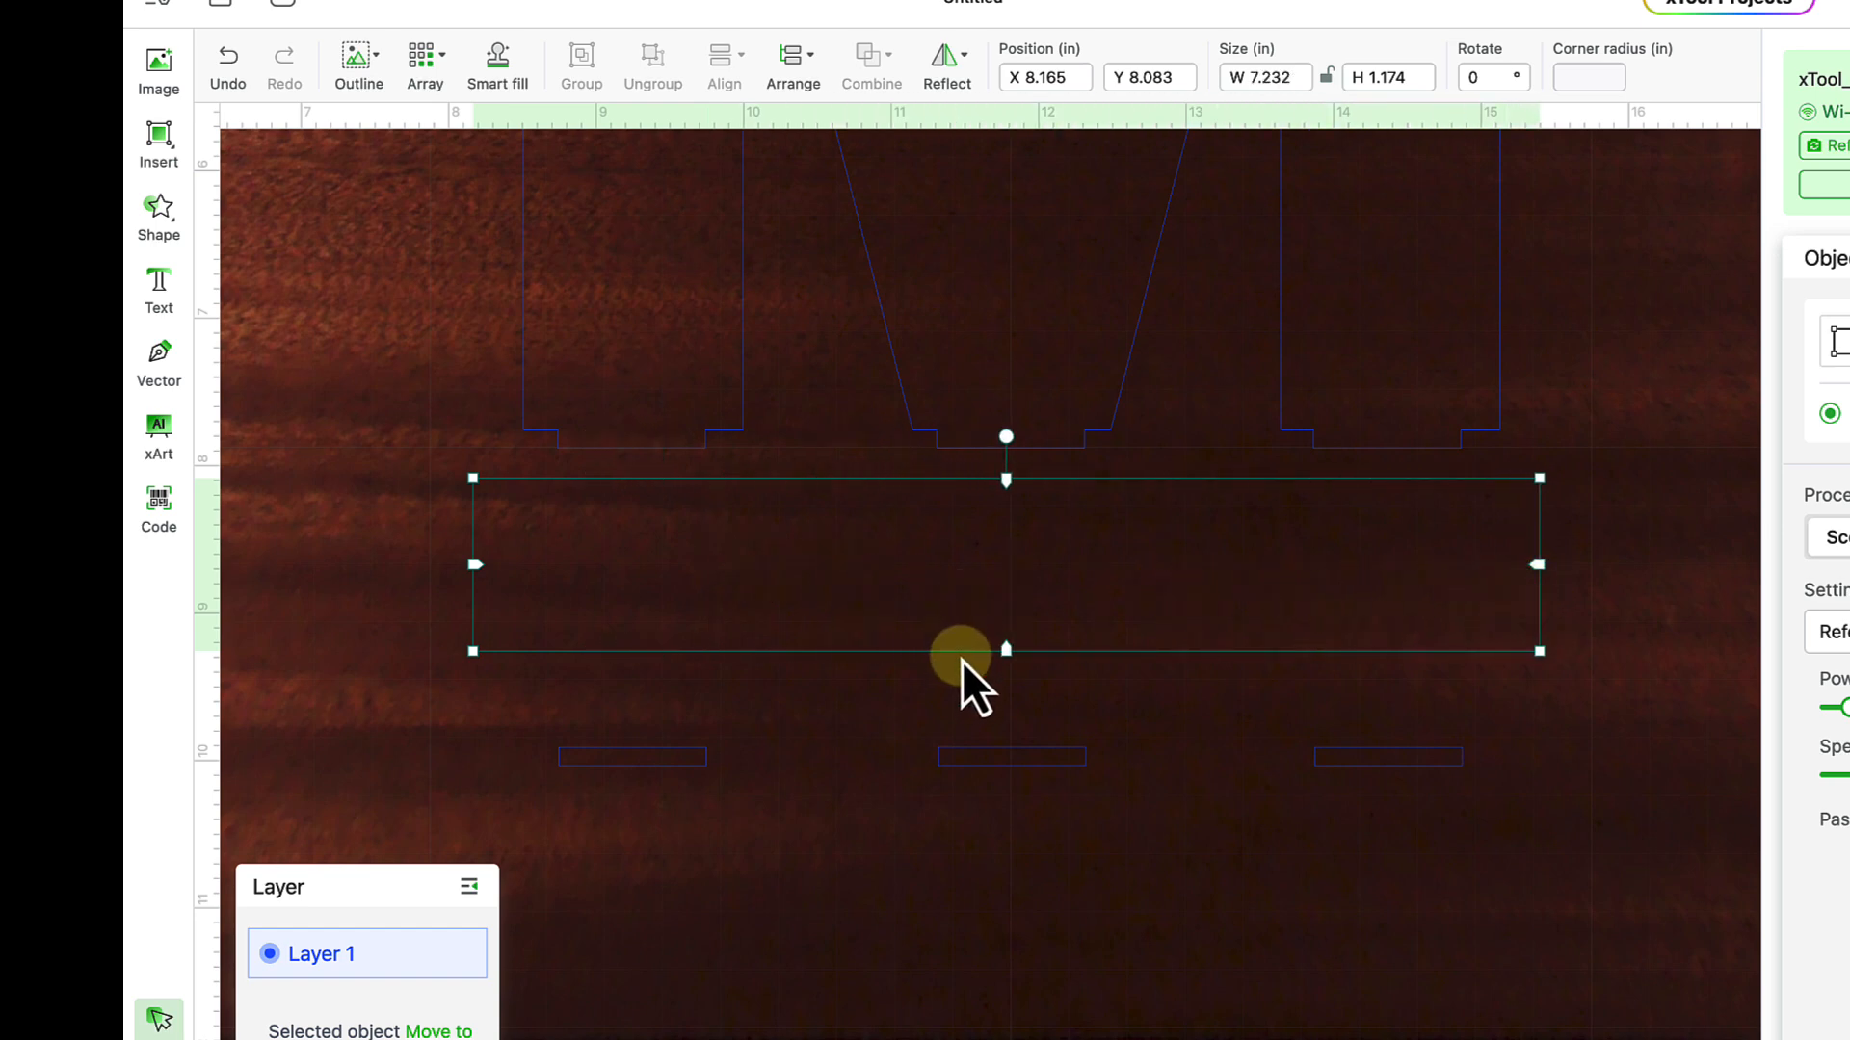
pyautogui.click(961, 661)
pyautogui.click(964, 654)
pyautogui.moveTo(966, 654); pyautogui.dragTo(965, 650)
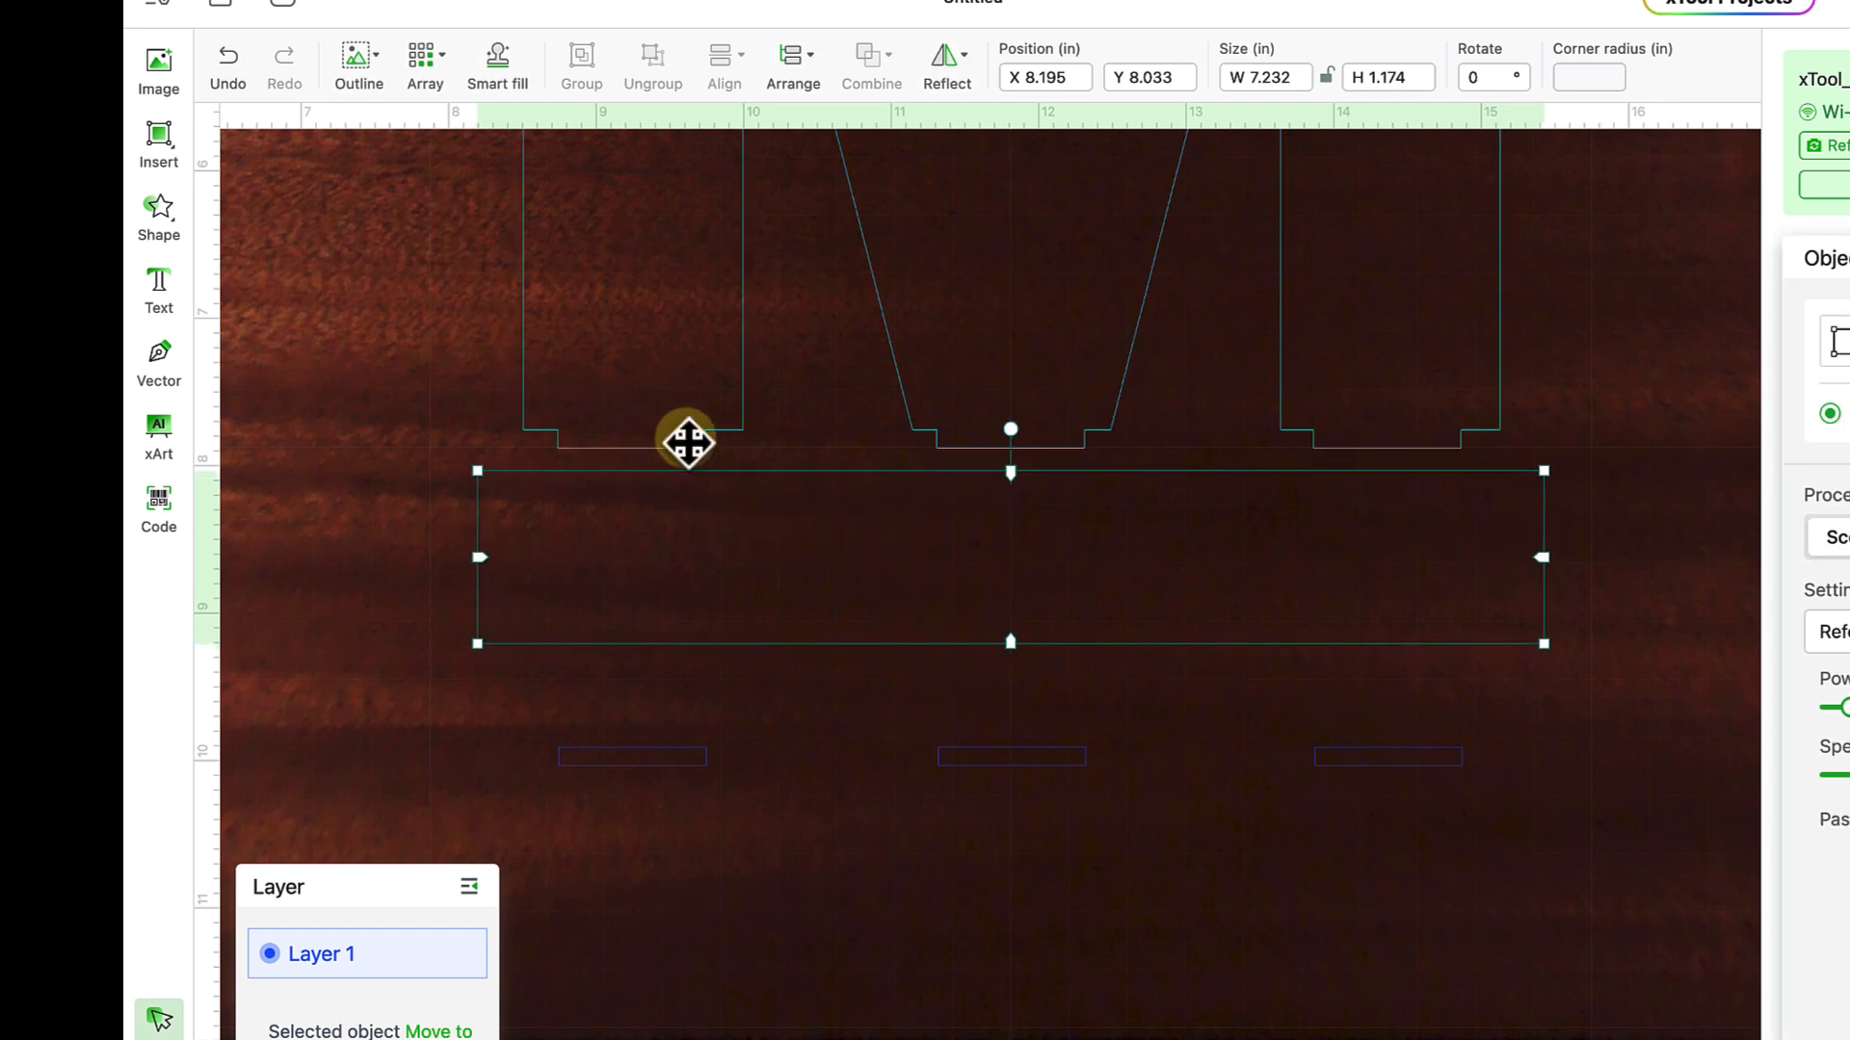
# - Horizontally centre the base rectangle and the M using Align
pyautogui.keyDown('shift'); pyautogui.click(688, 440); pyautogui.keyUp('shift')
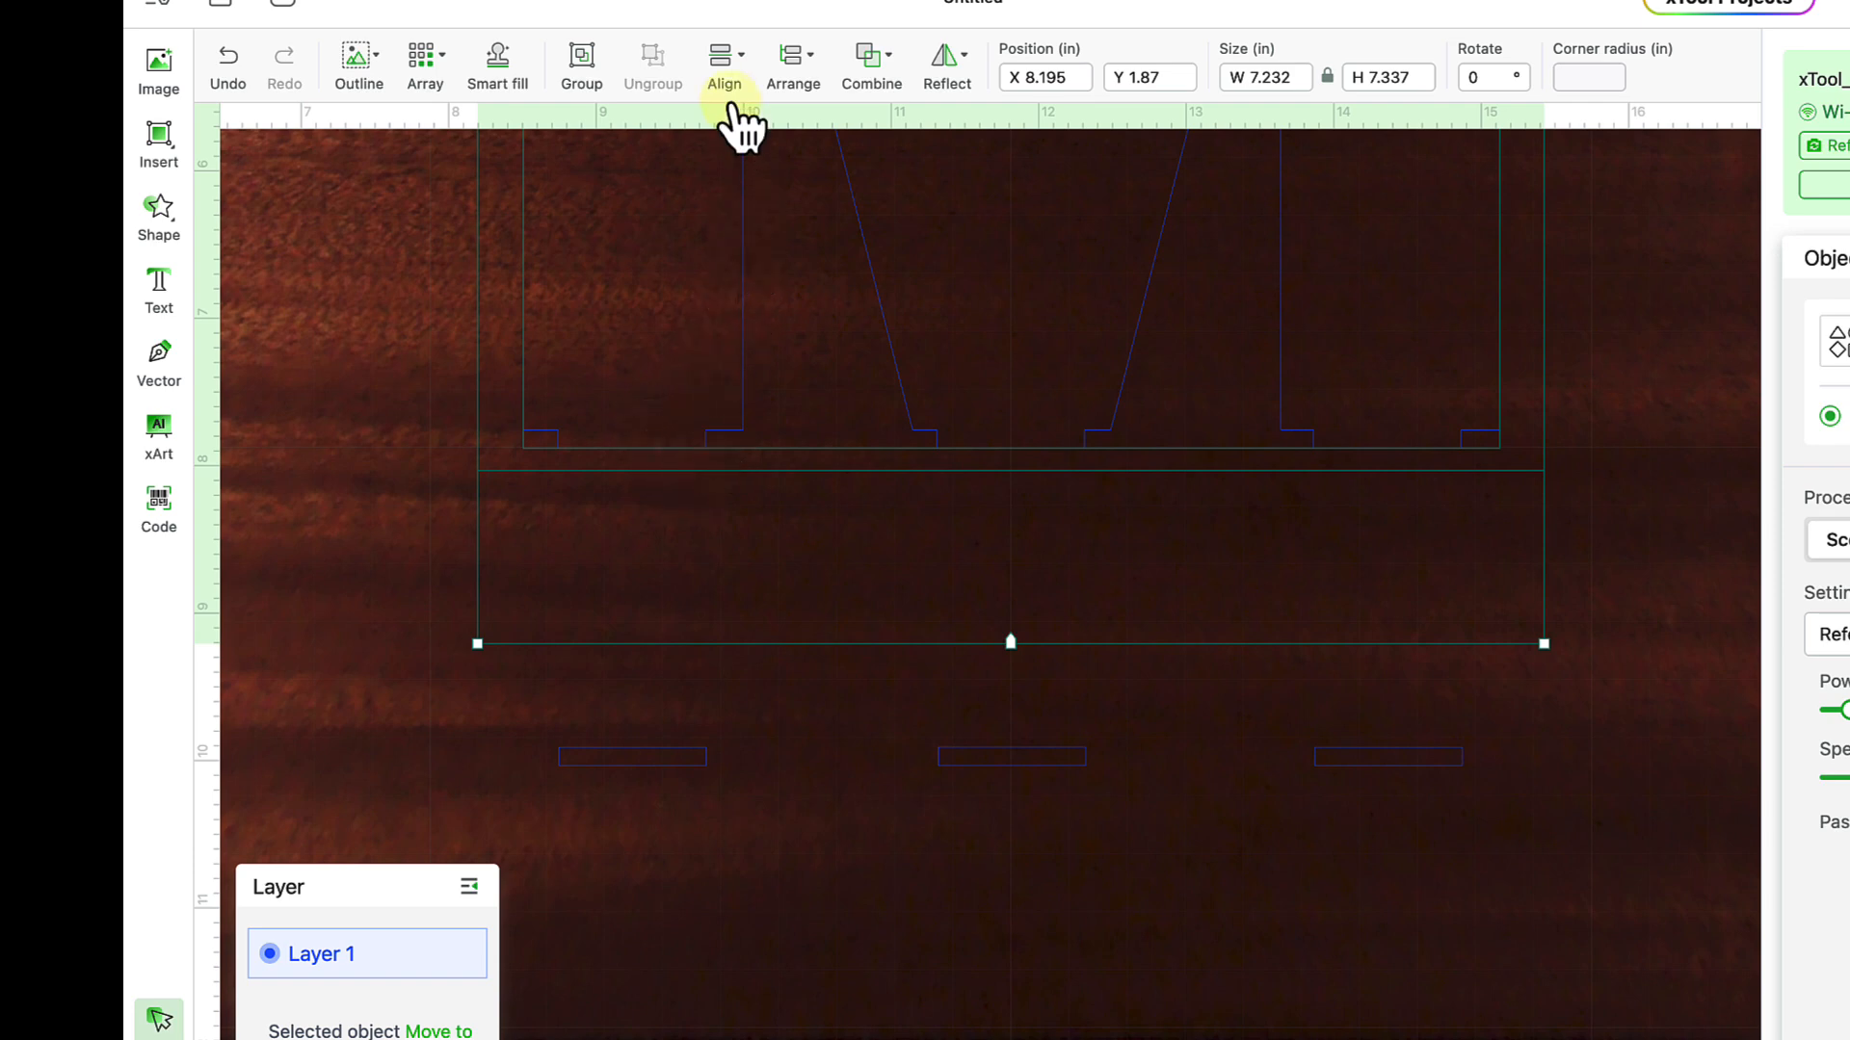
pyautogui.click(735, 83)
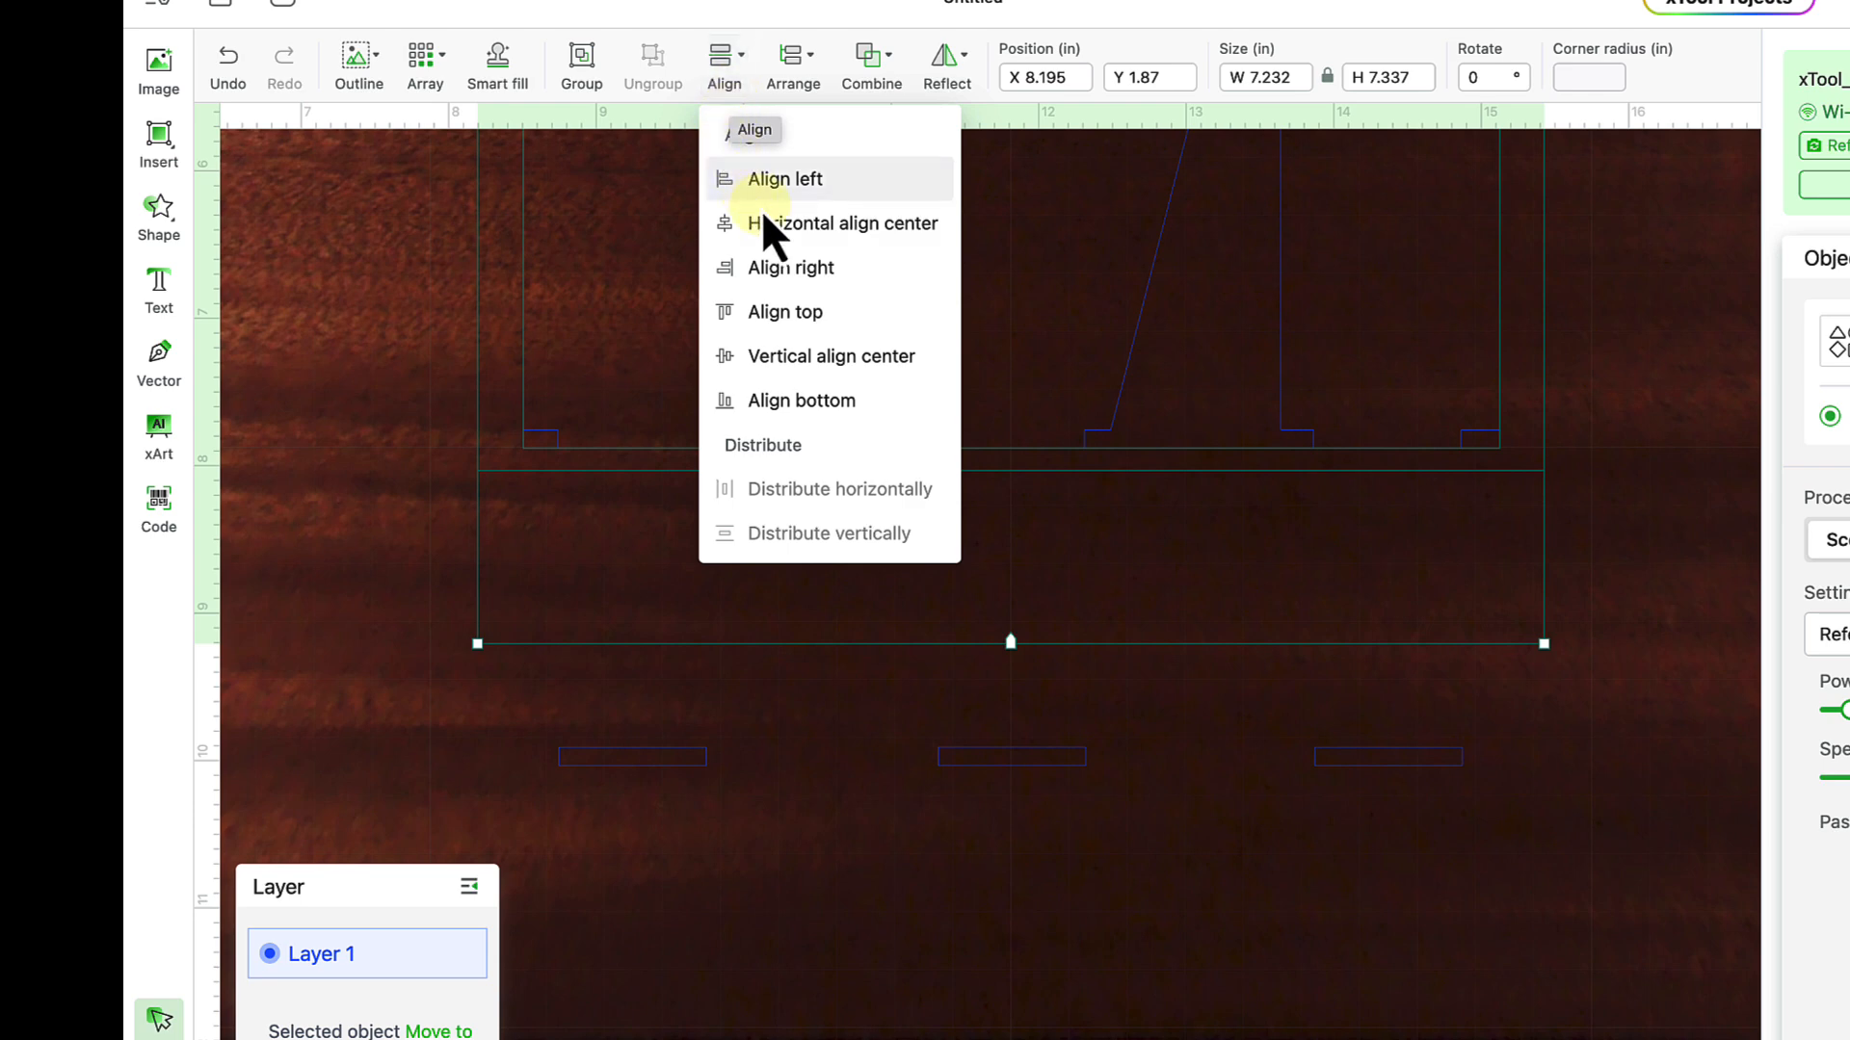
pyautogui.click(809, 239)
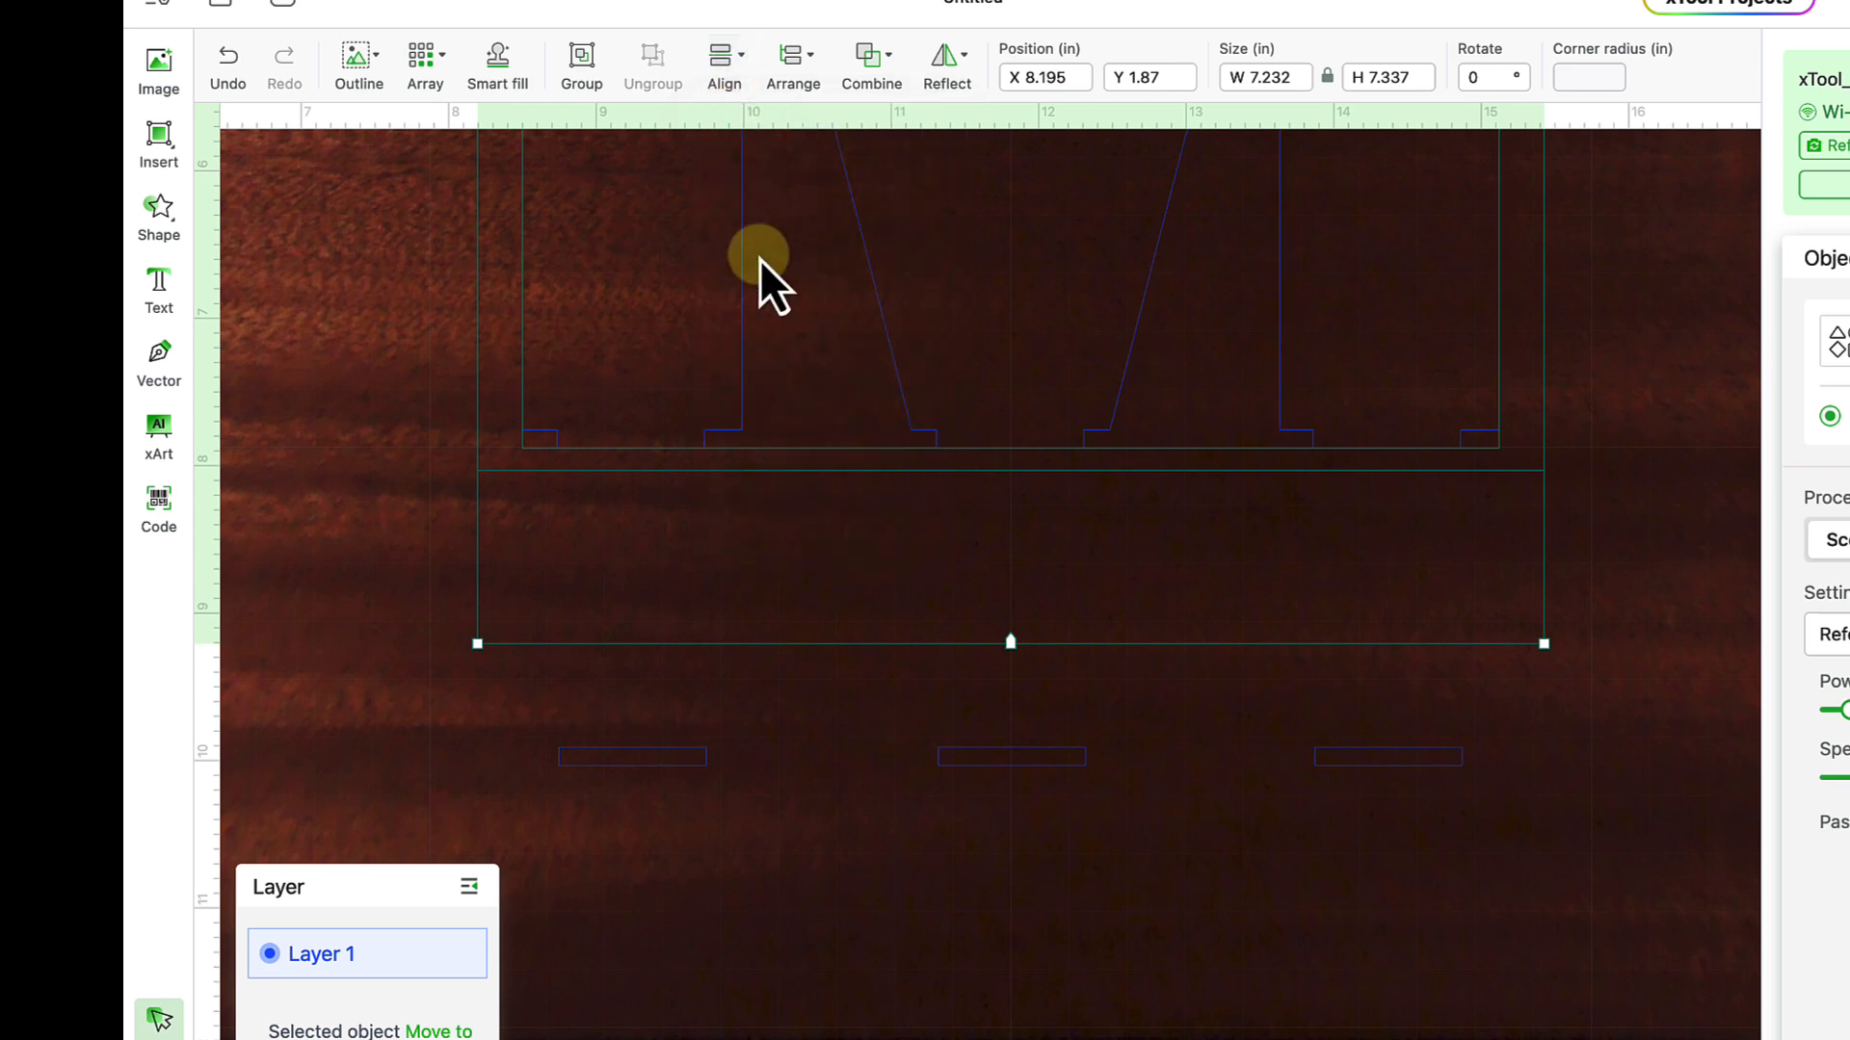
pyautogui.click(390, 425)
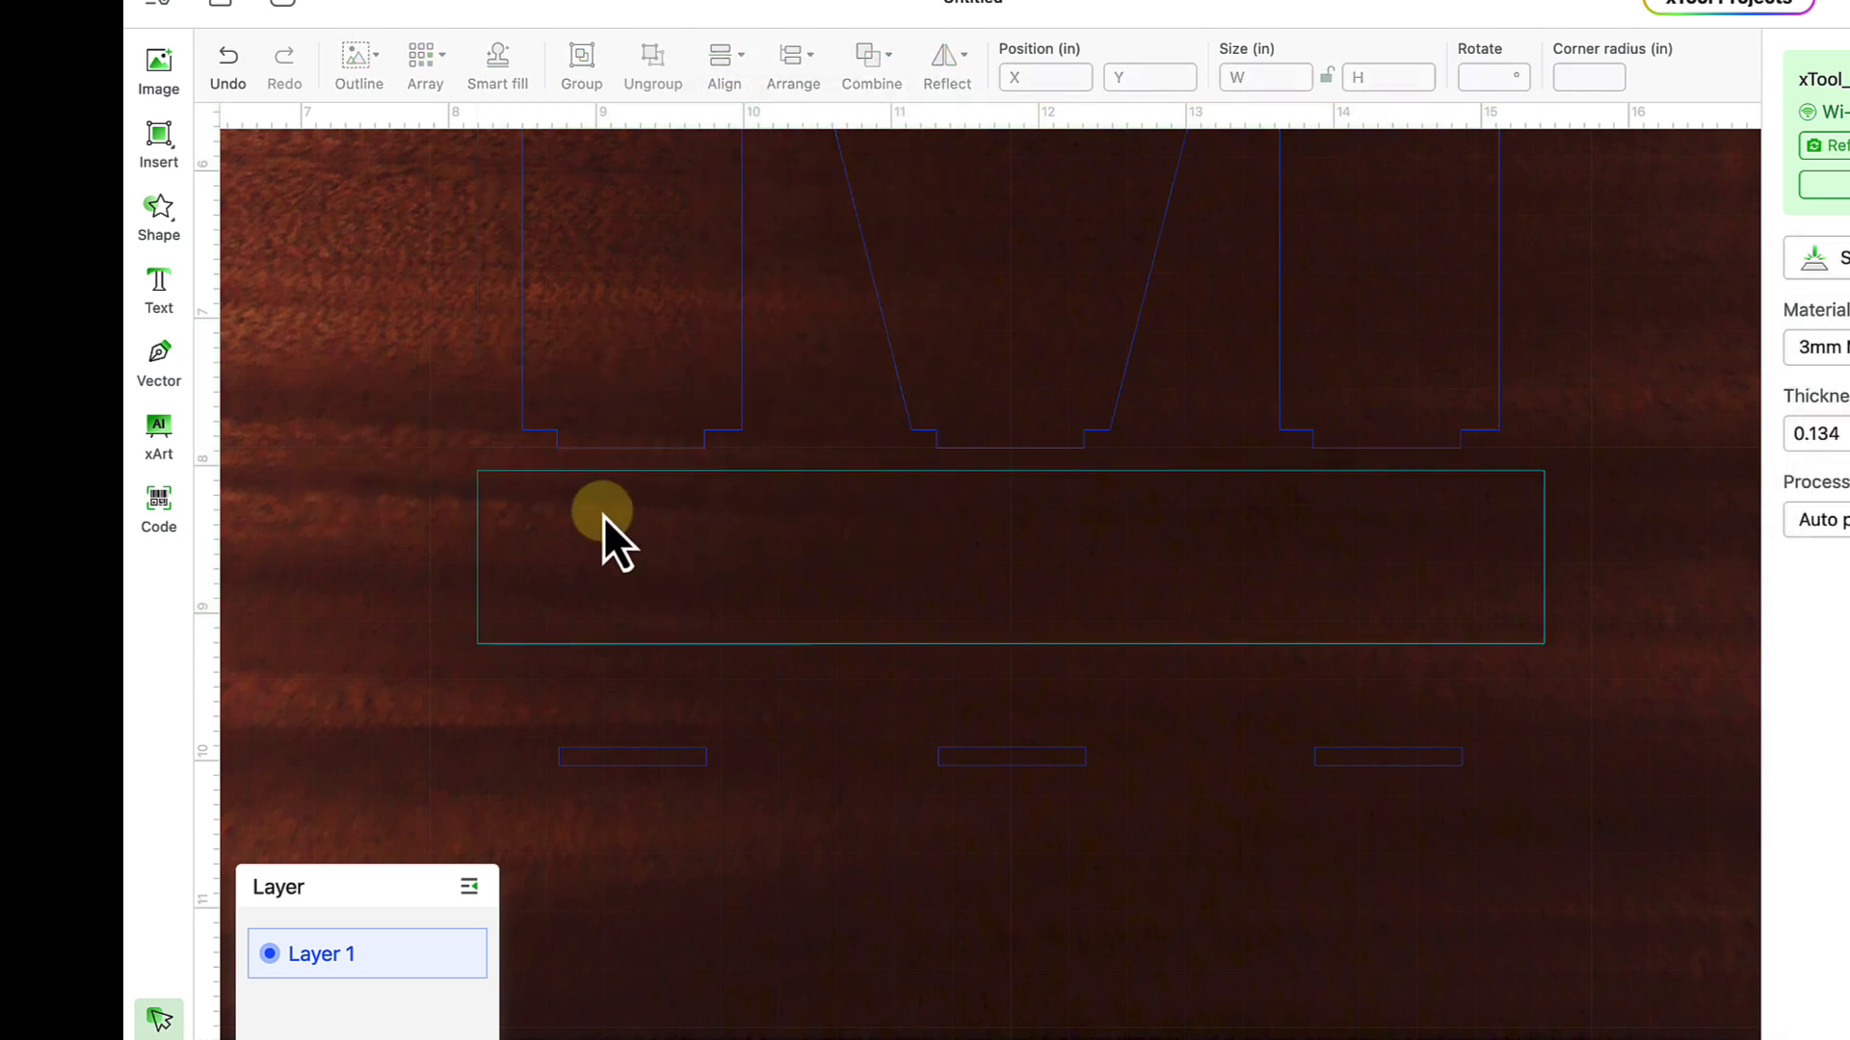
# - Move the row of three slots up inside the base rectangle
pyautogui.moveTo(515, 702); pyautogui.dragTo(1449, 811)
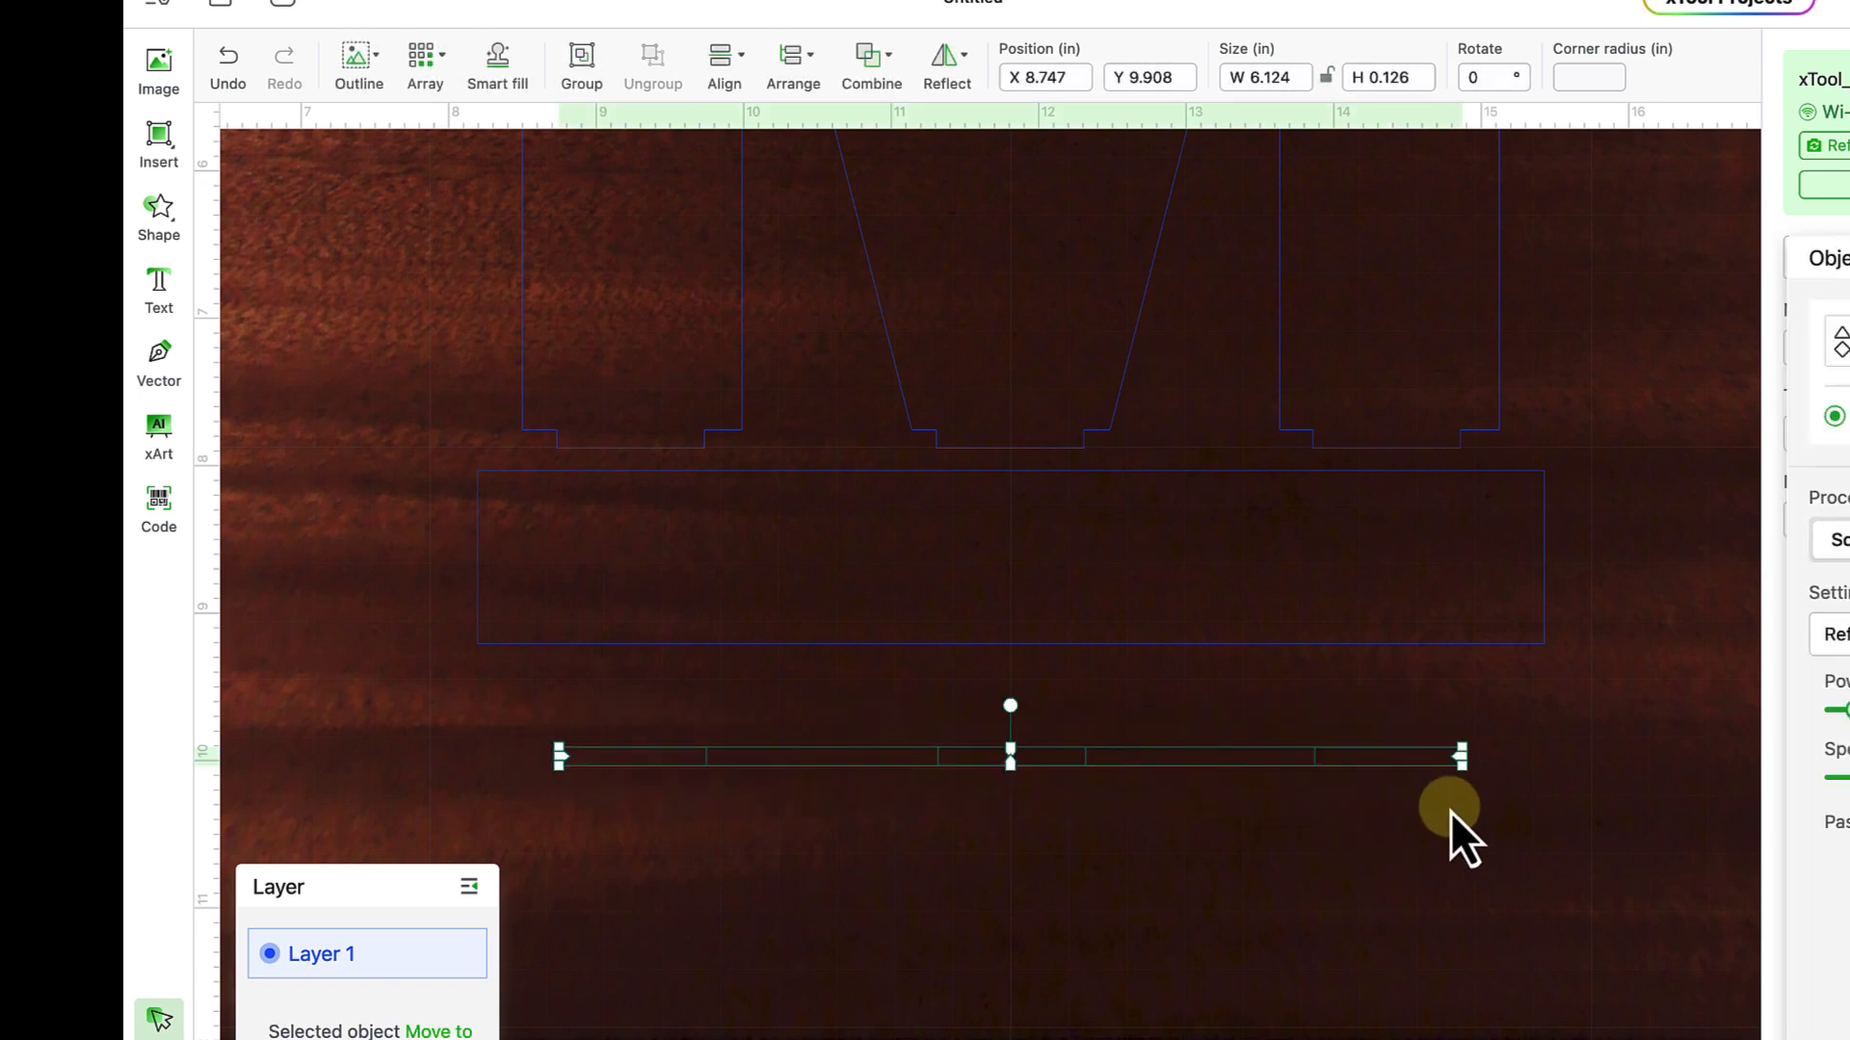
pyautogui.click(1396, 772)
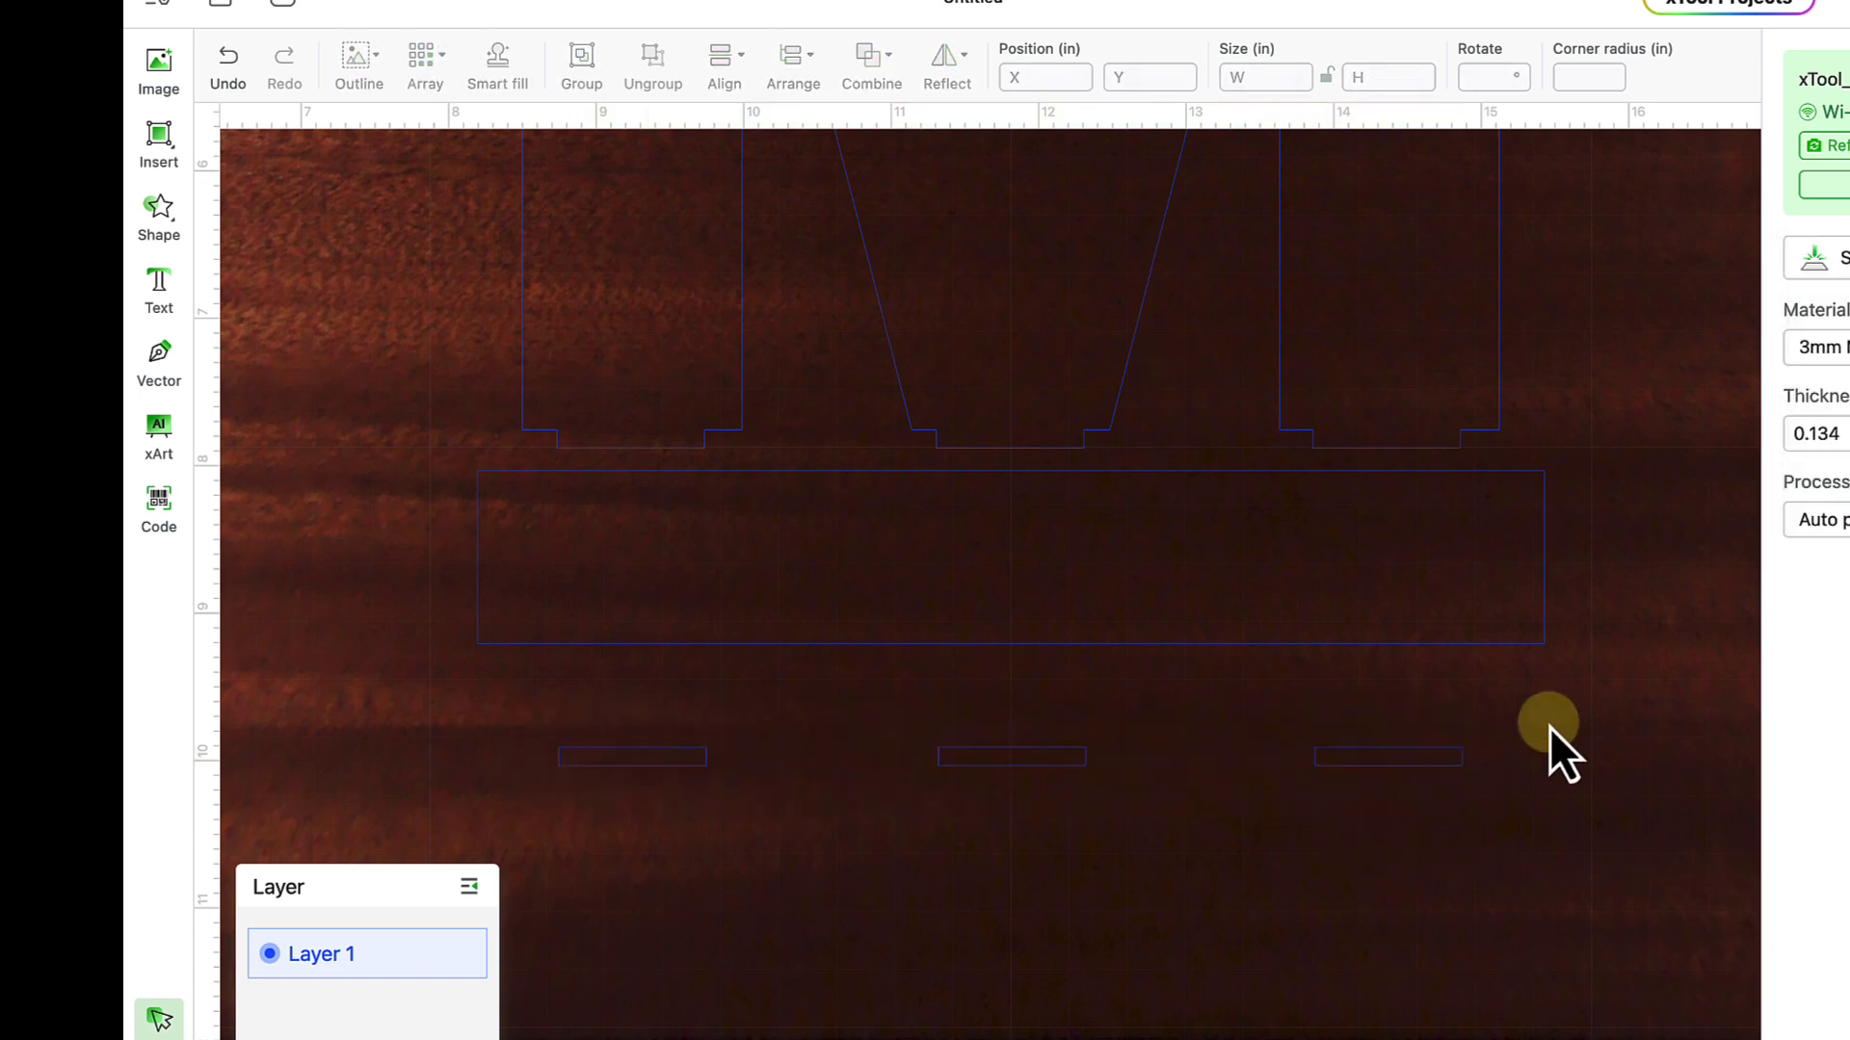
pyautogui.moveTo(614, 755); pyautogui.dragTo(588, 773)
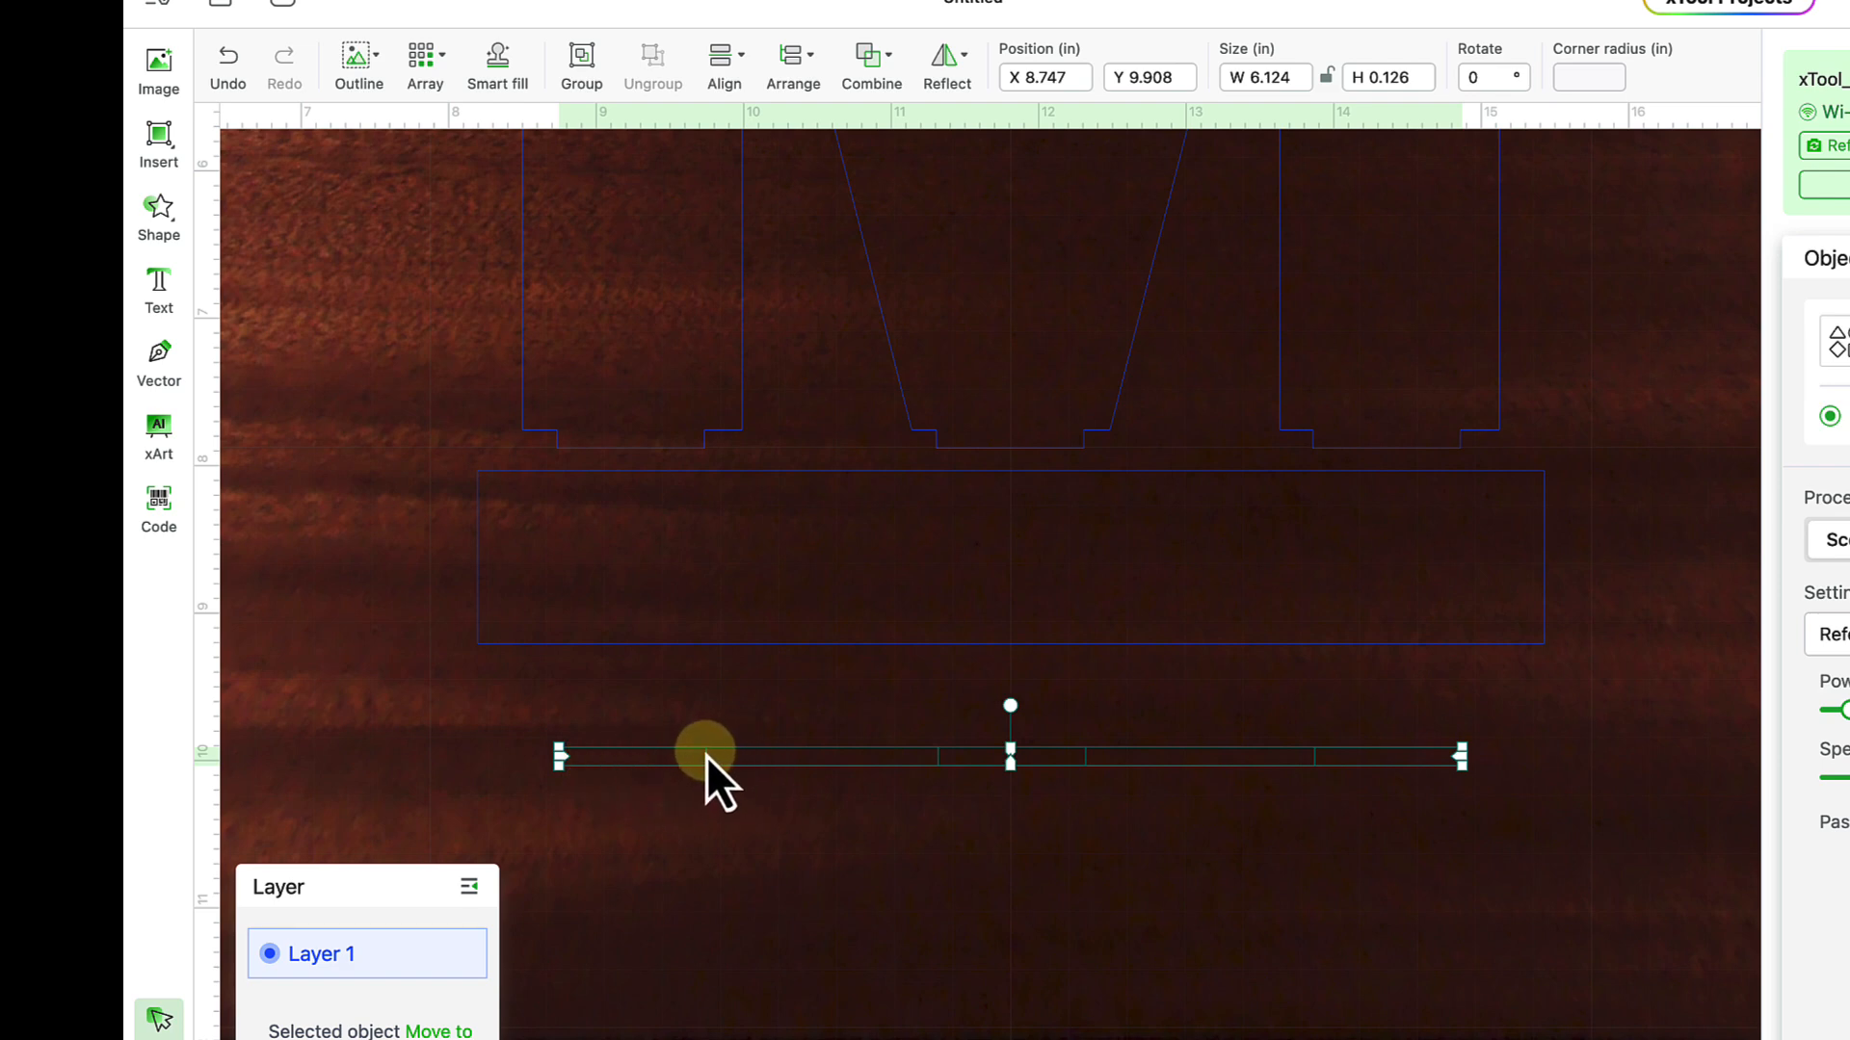
pyautogui.moveTo(709, 758); pyautogui.dragTo(723, 558)
pyautogui.click(408, 549)
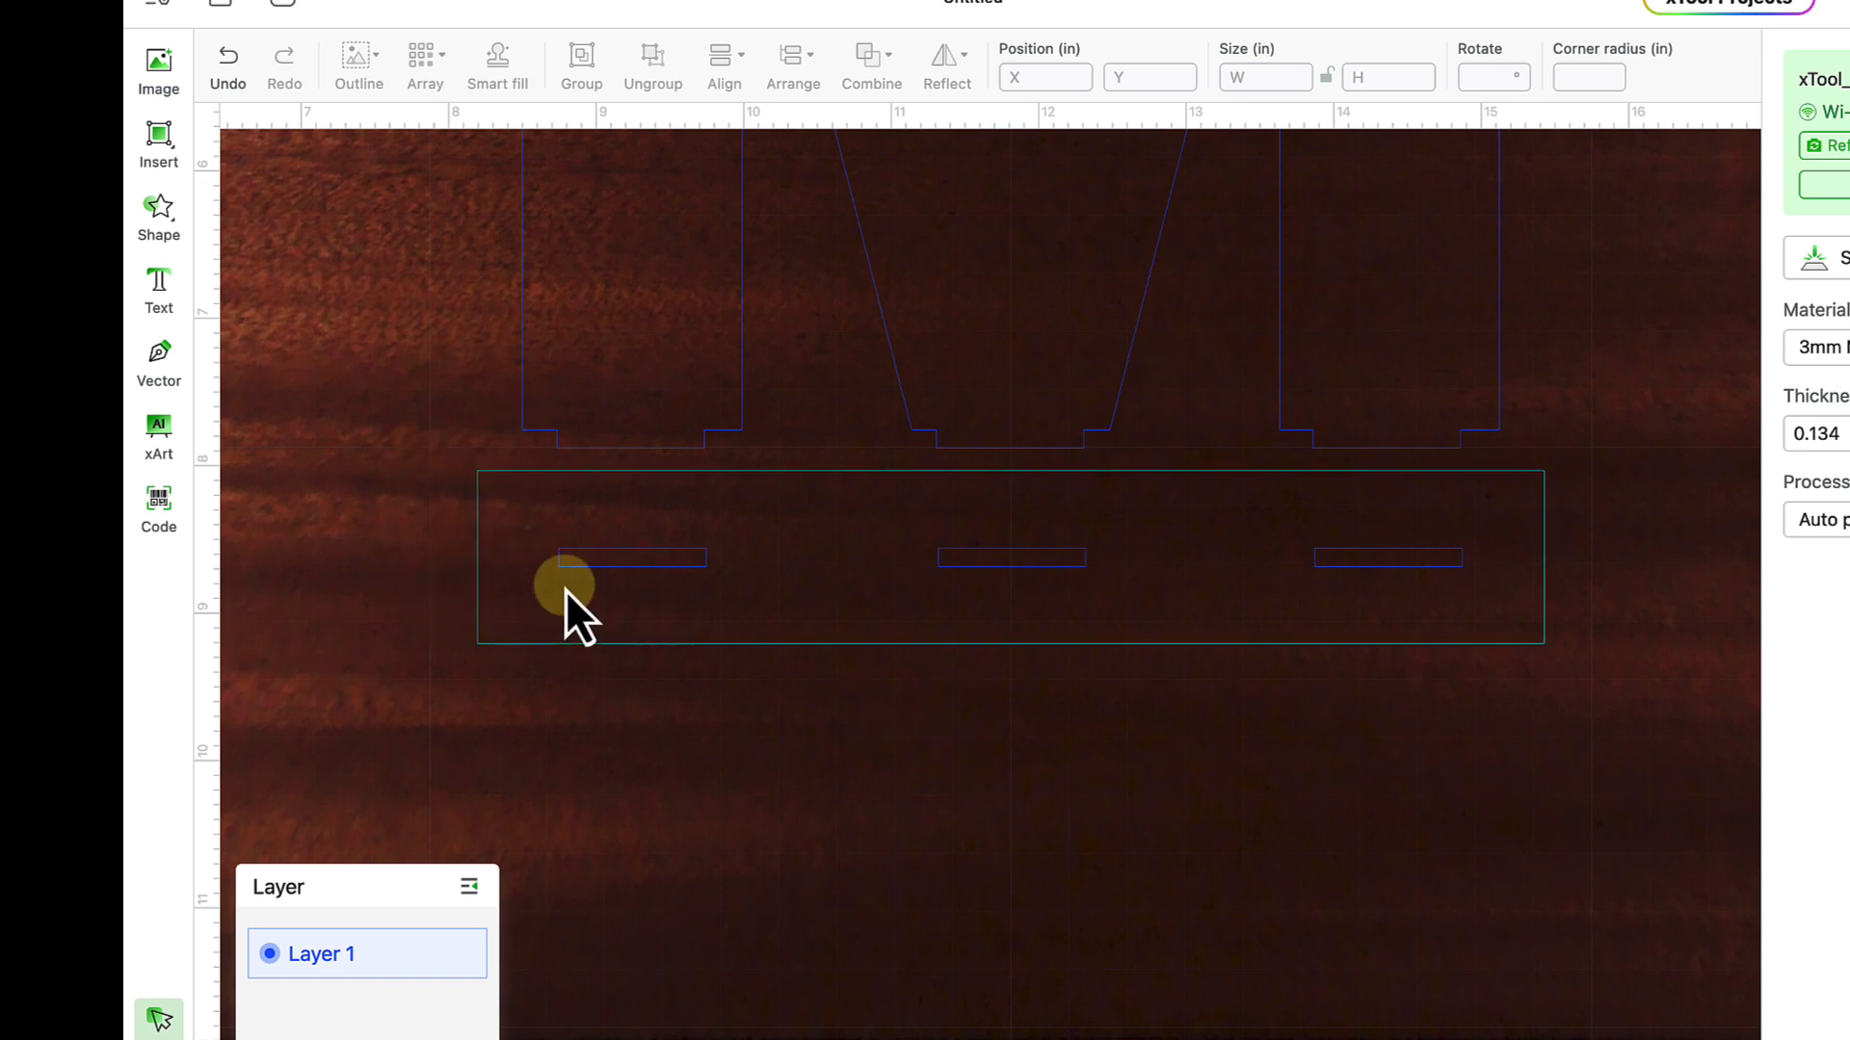
# - Set the left slot's height to 0.1 in, then reselect the base rectangle
pyautogui.click(592, 566)
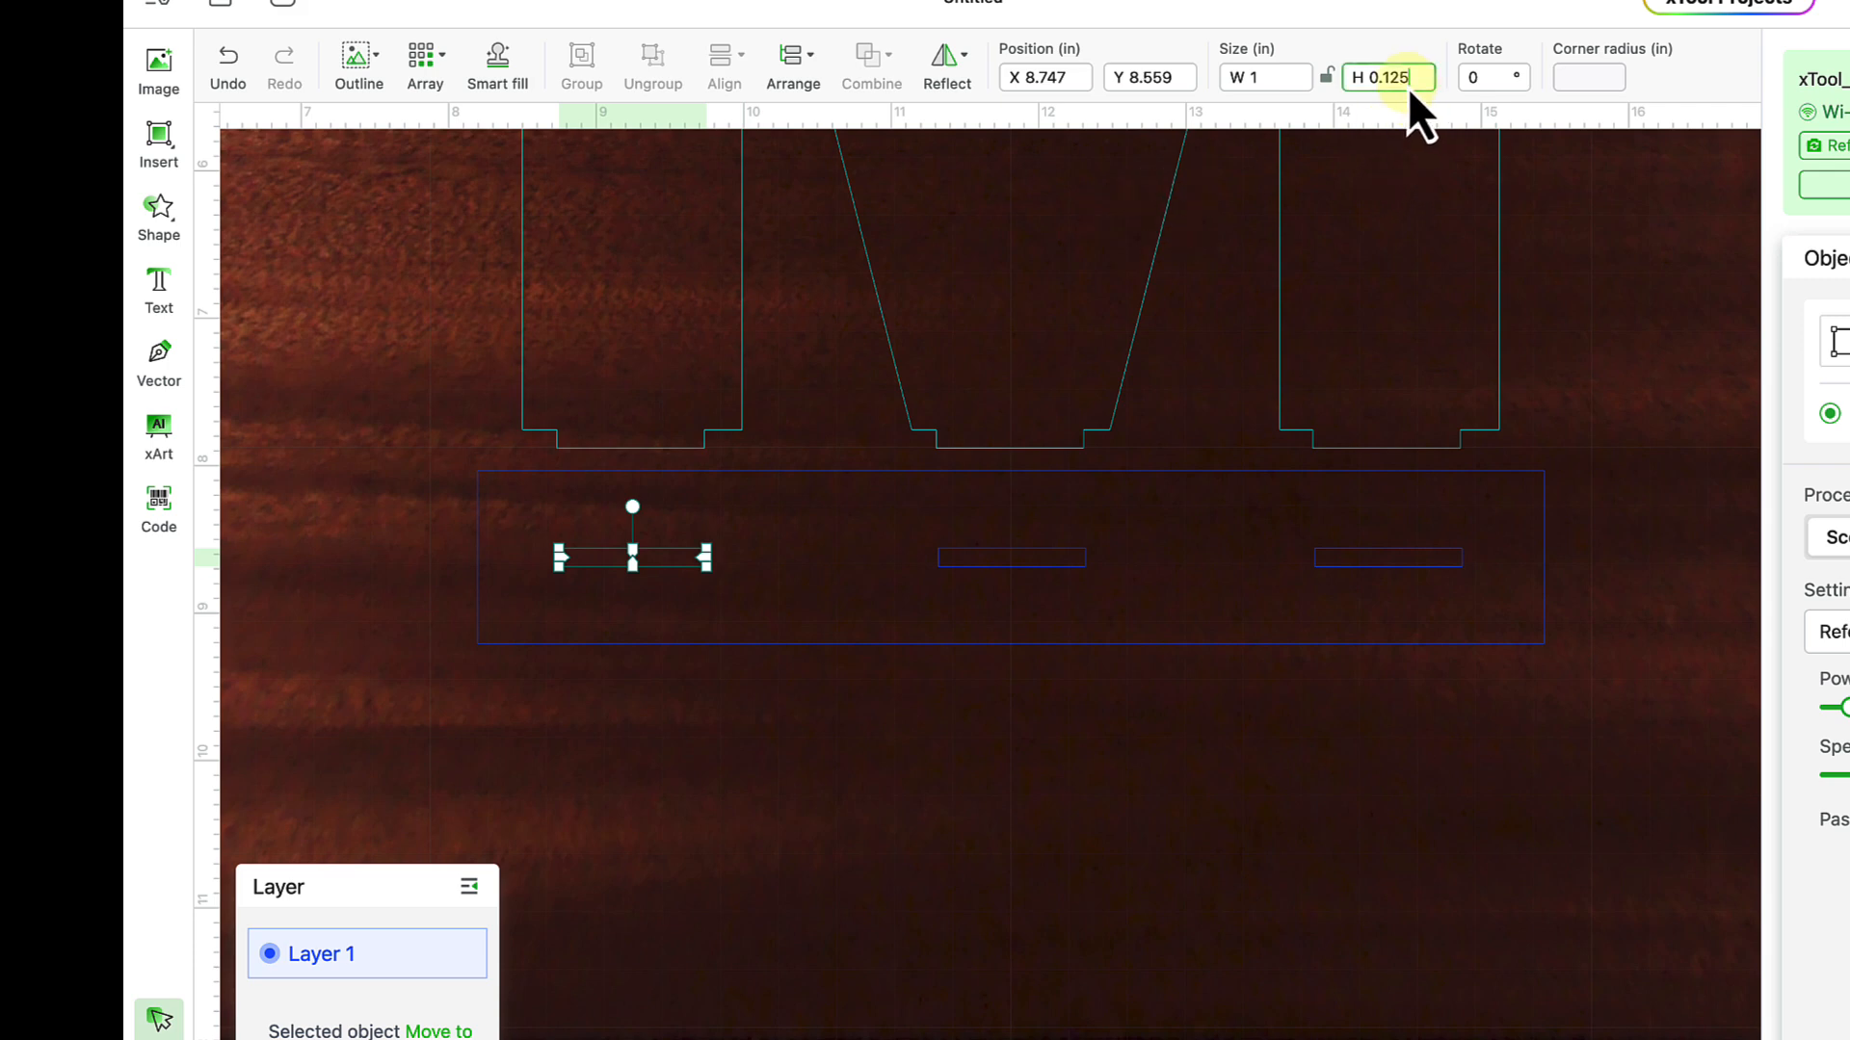
pyautogui.press('BackSpace')
pyautogui.press('BackSpace')
pyautogui.click(1073, 566)
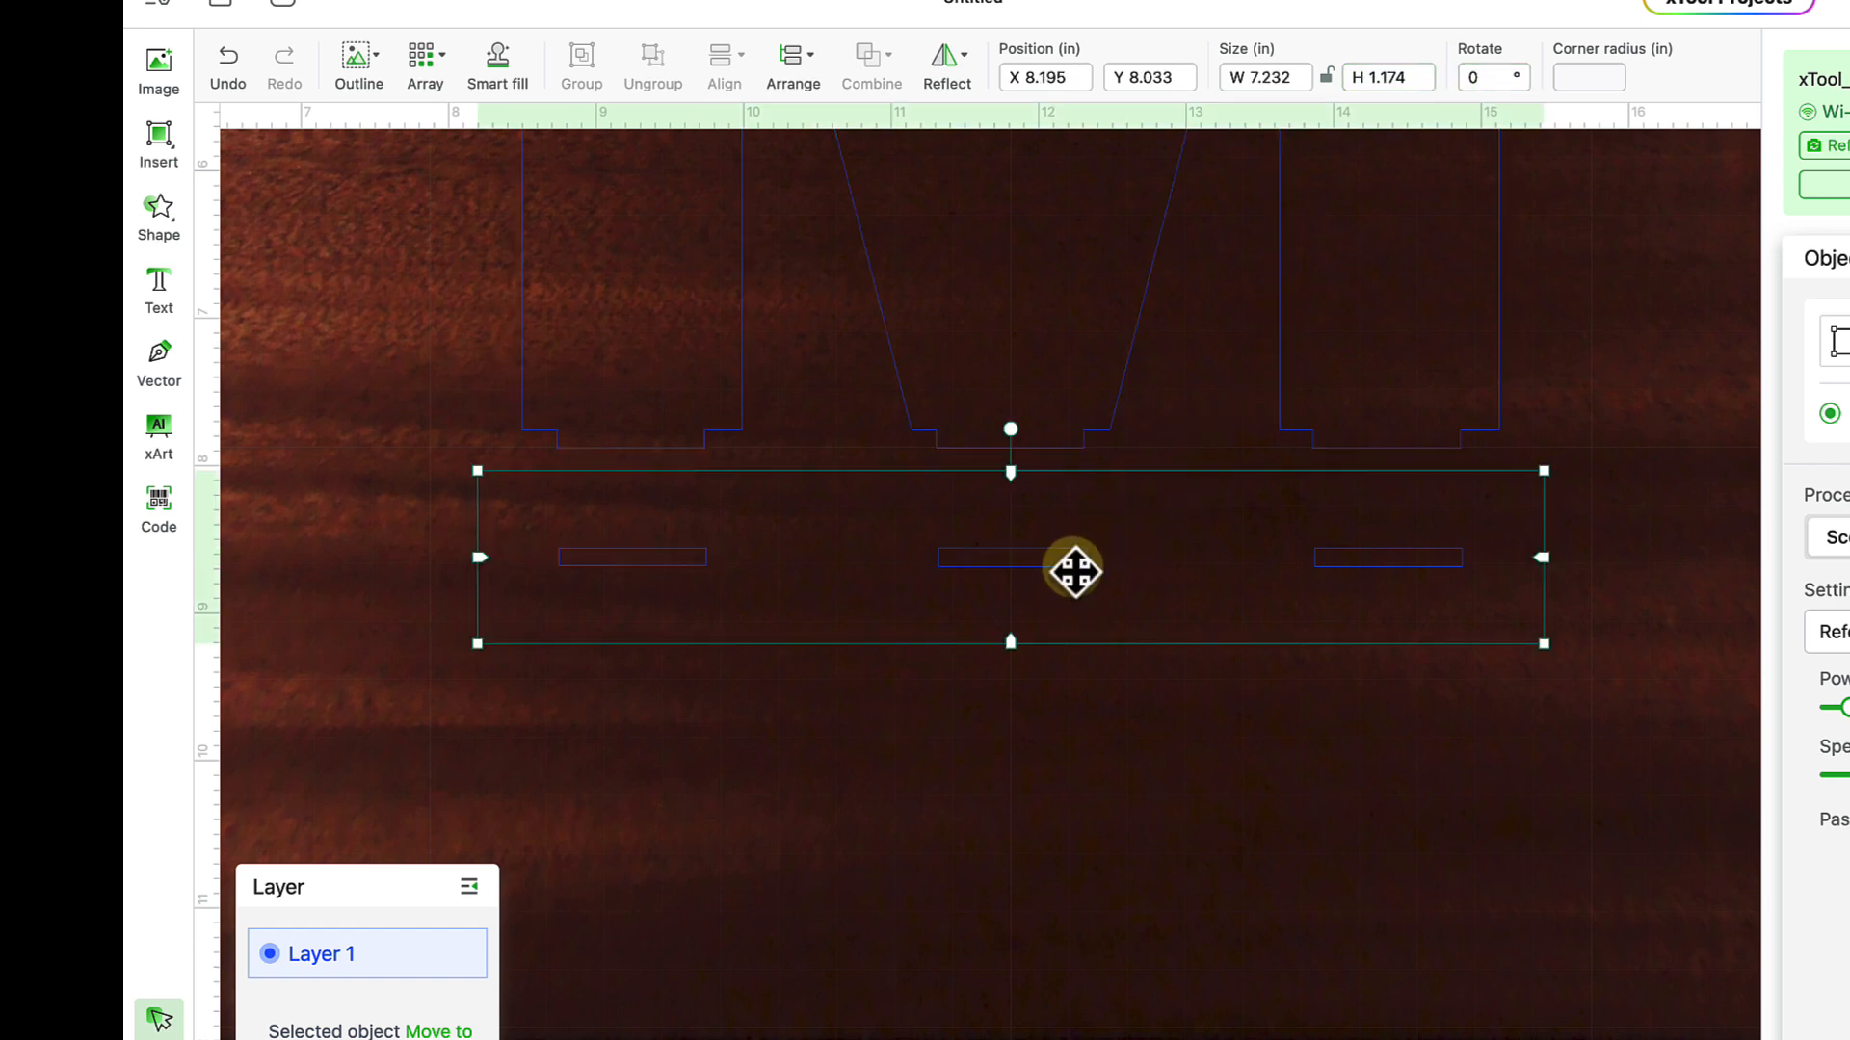
pyautogui.click(1065, 699)
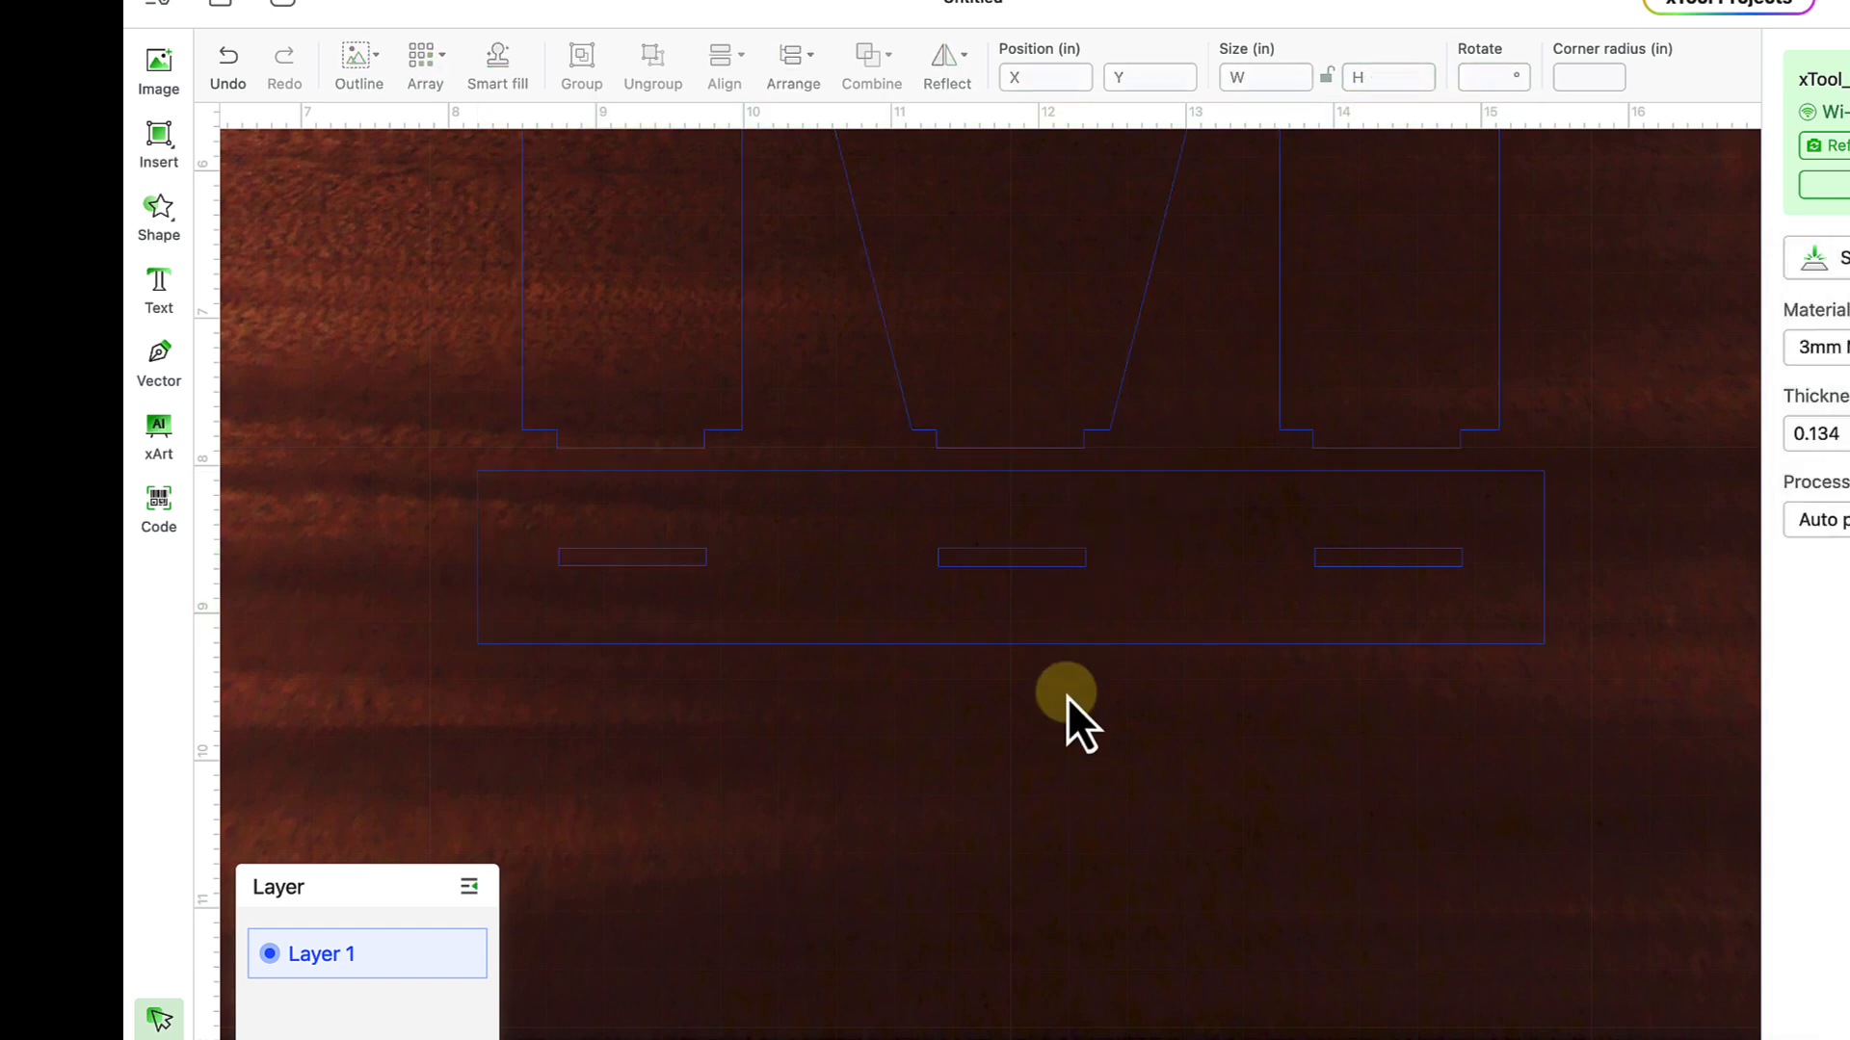
pyautogui.click(1077, 570)
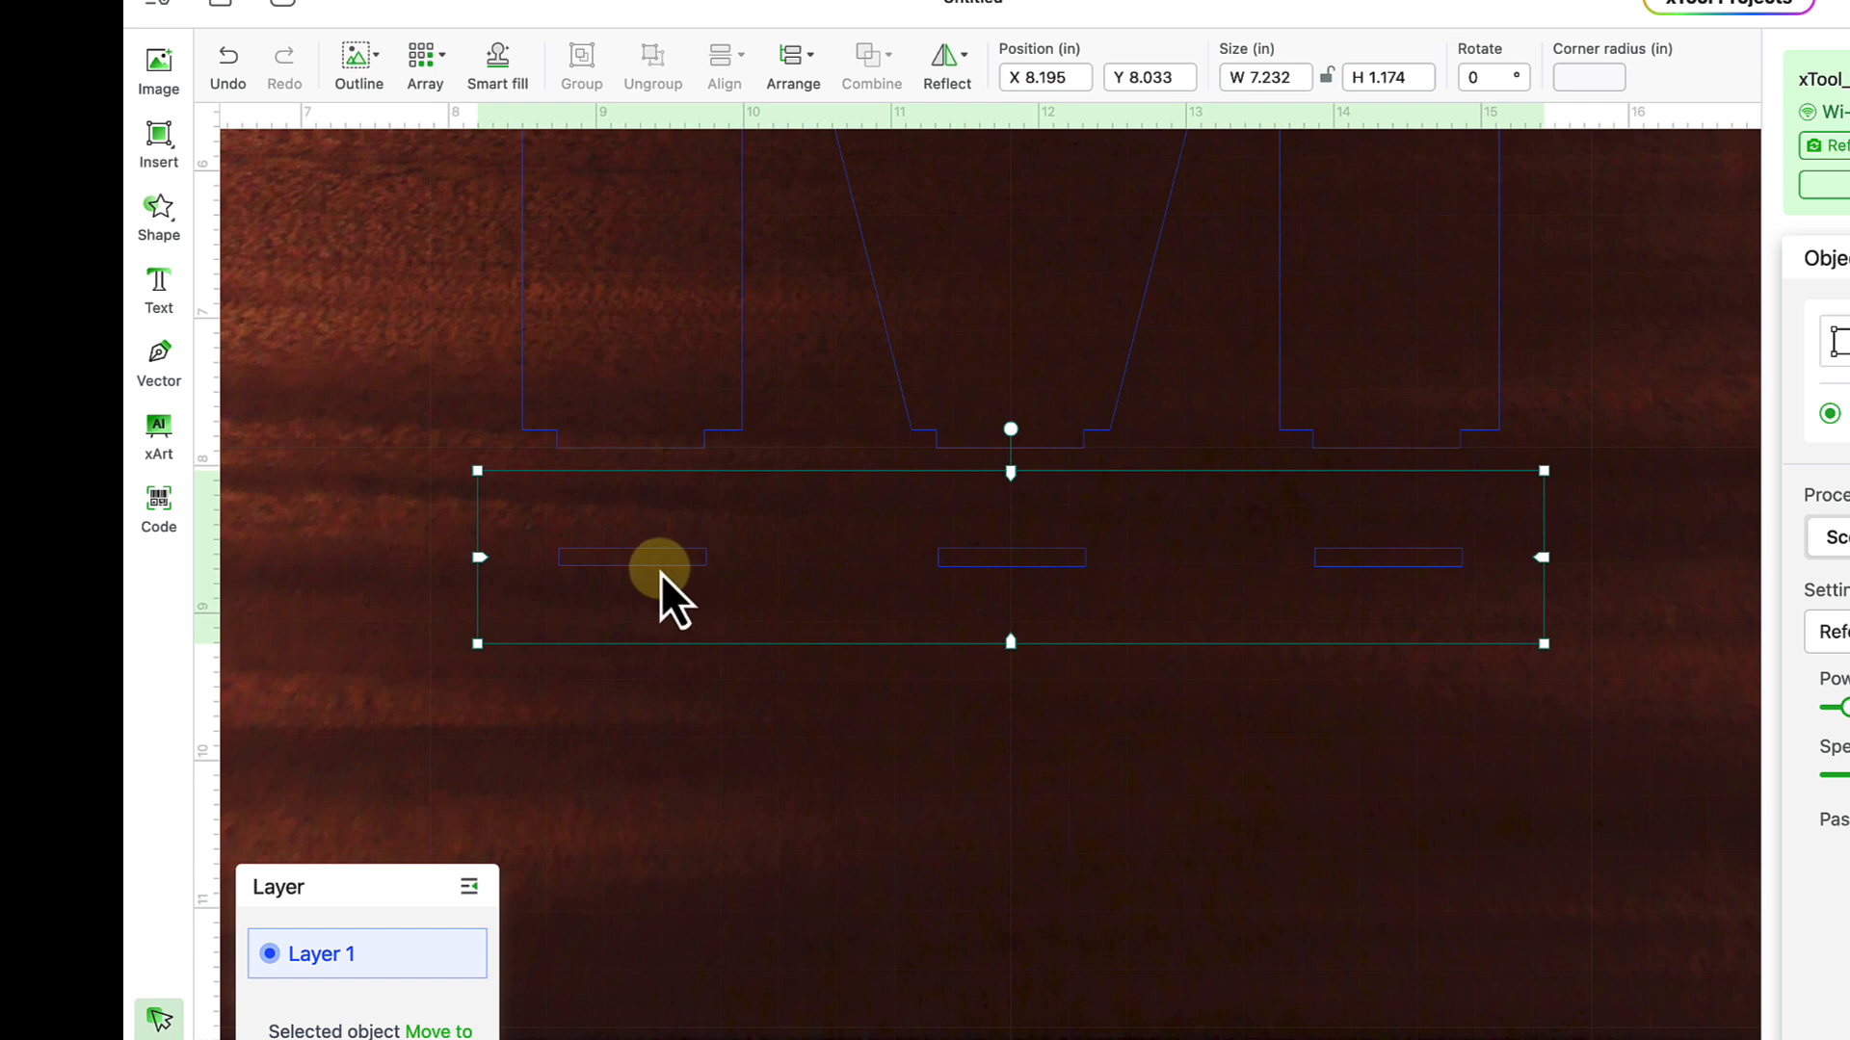
# - Zoom out and pan to show the merged M above its three-slot base rectangle
pyautogui.click(691, 823)
pyautogui.scroll(-2, 691, 823)
pyautogui.scroll(-2, 691, 822)
pyautogui.scroll(2, 691, 823)
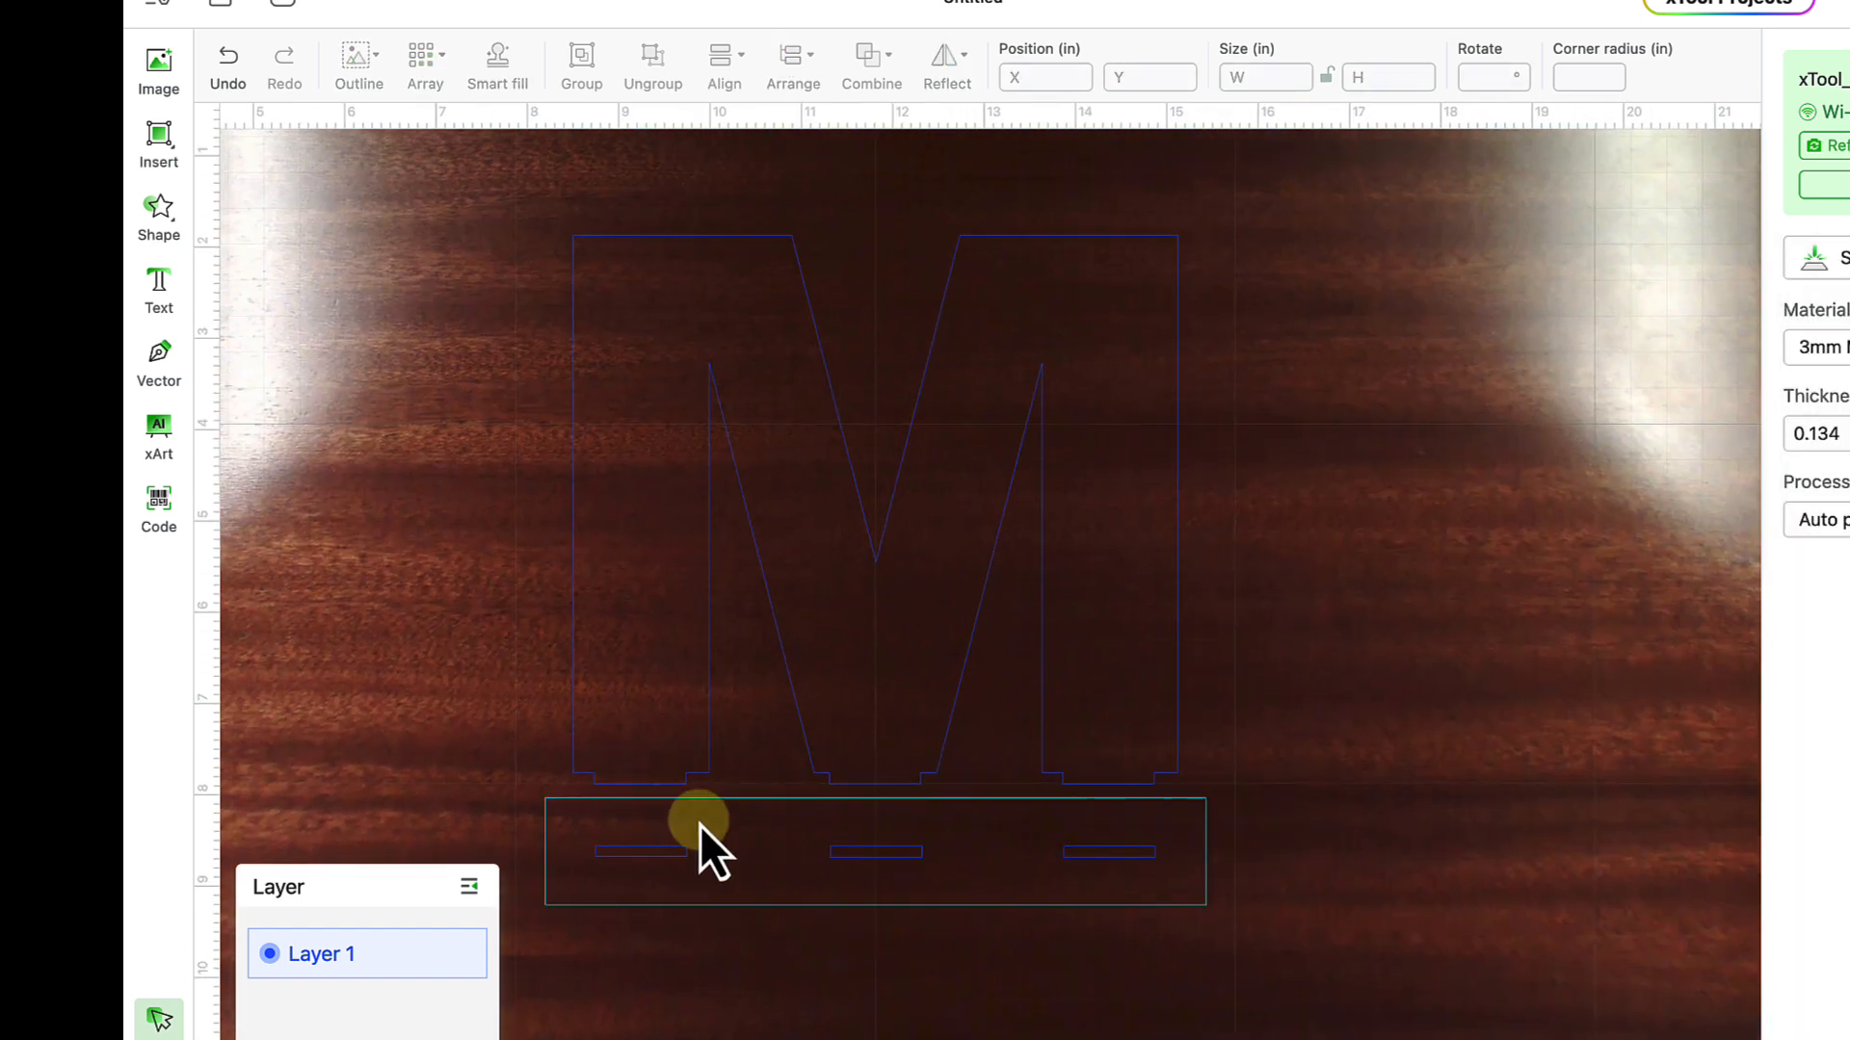
pyautogui.click(700, 824)
pyautogui.click(545, 766)
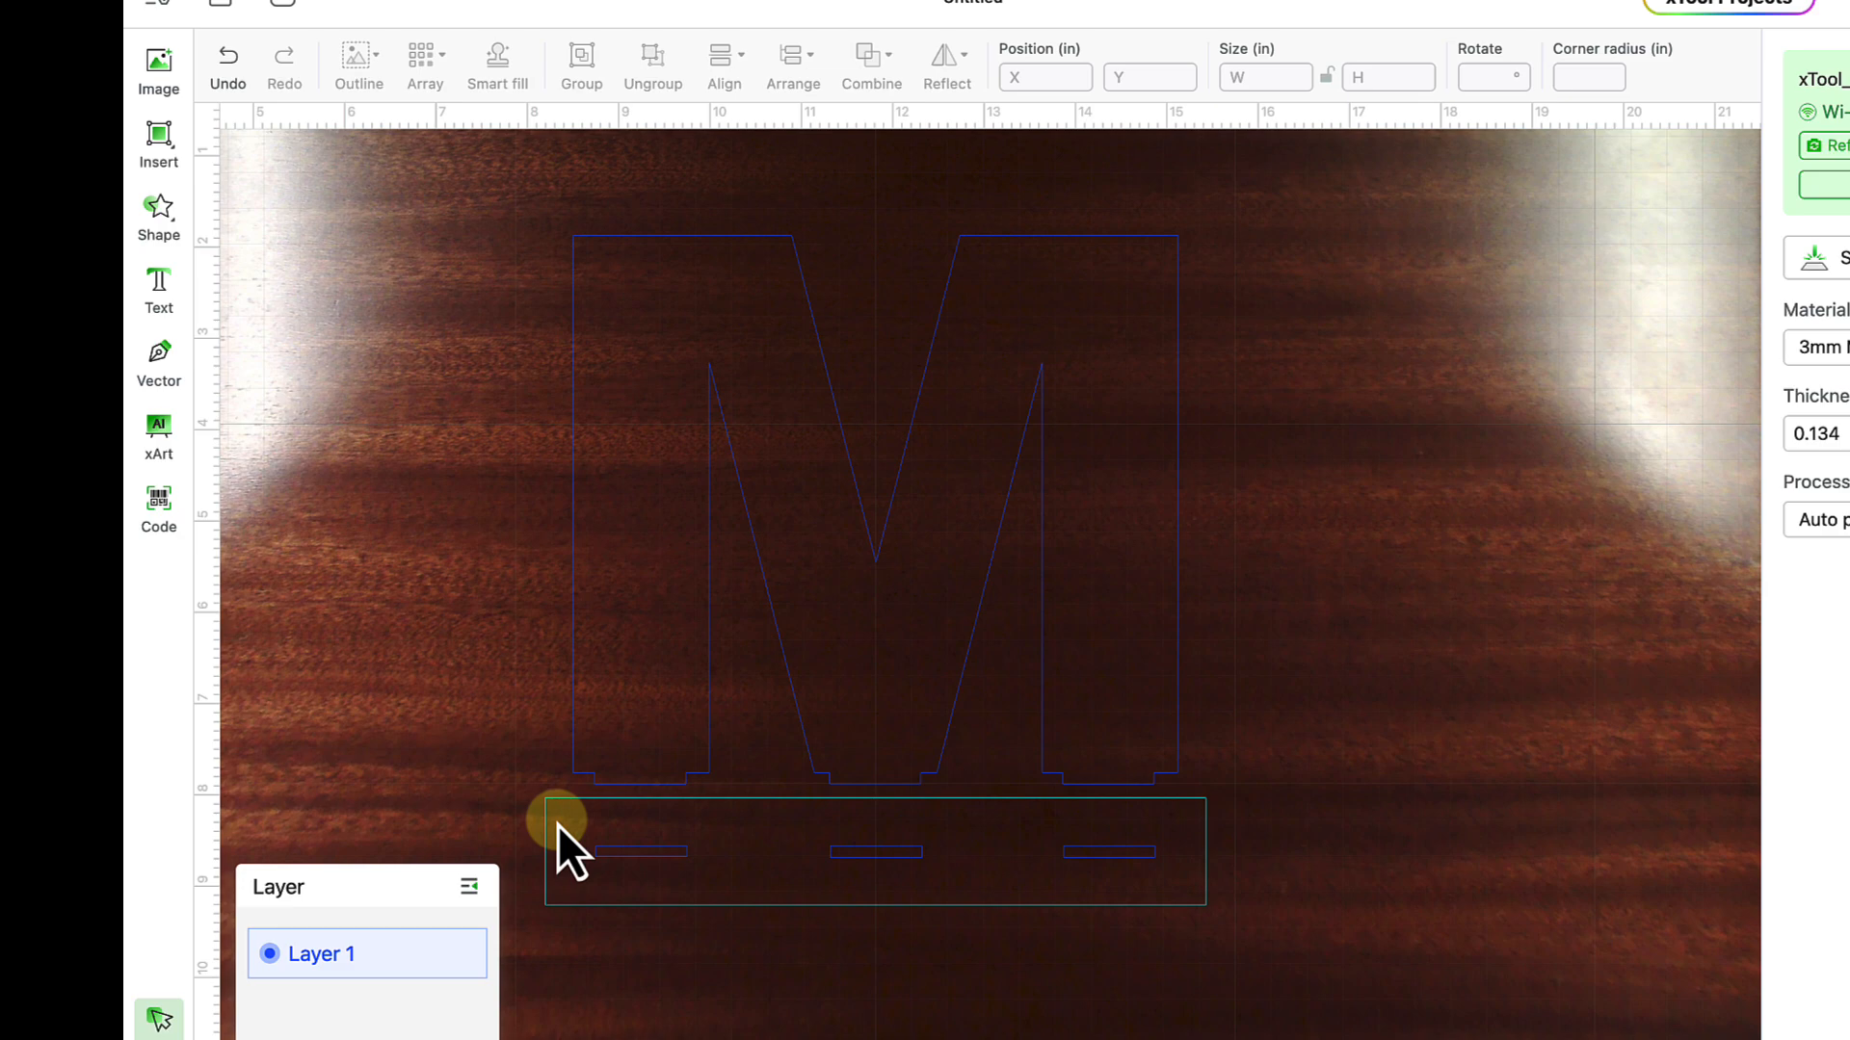
pyautogui.hscroll(-2, 558, 825)
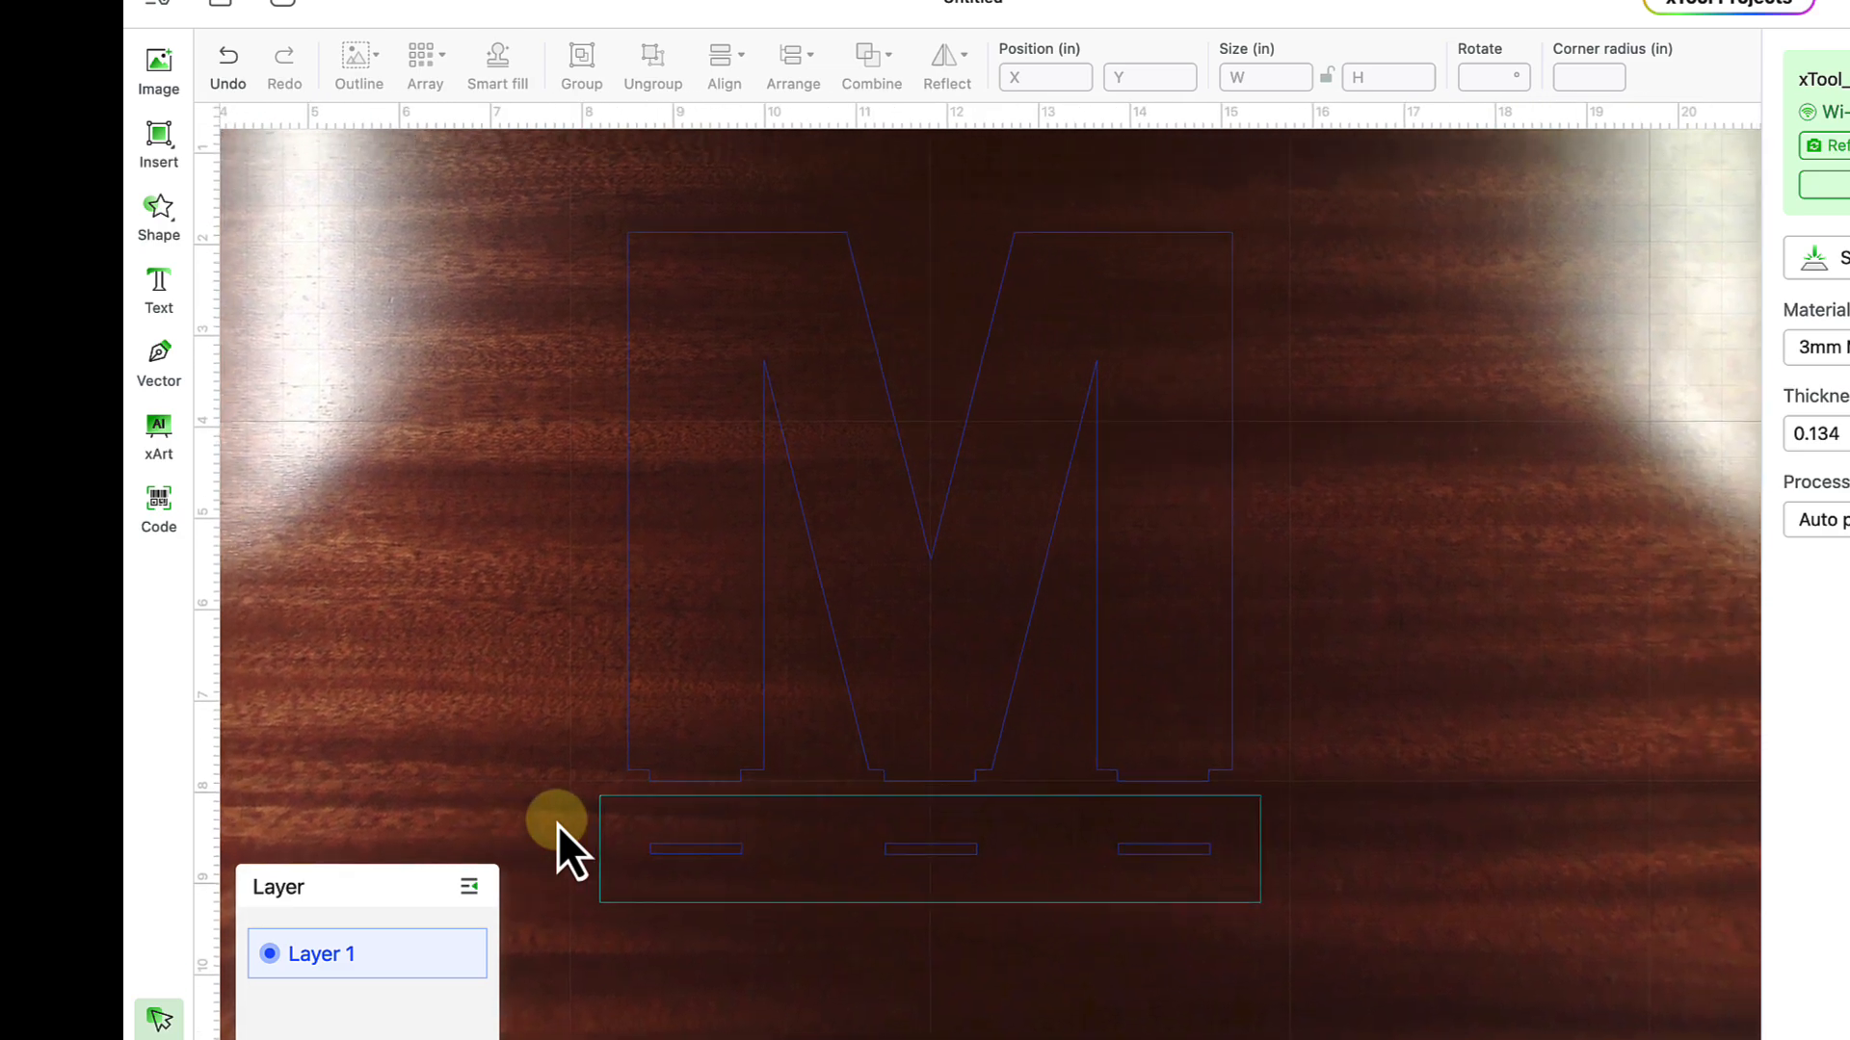